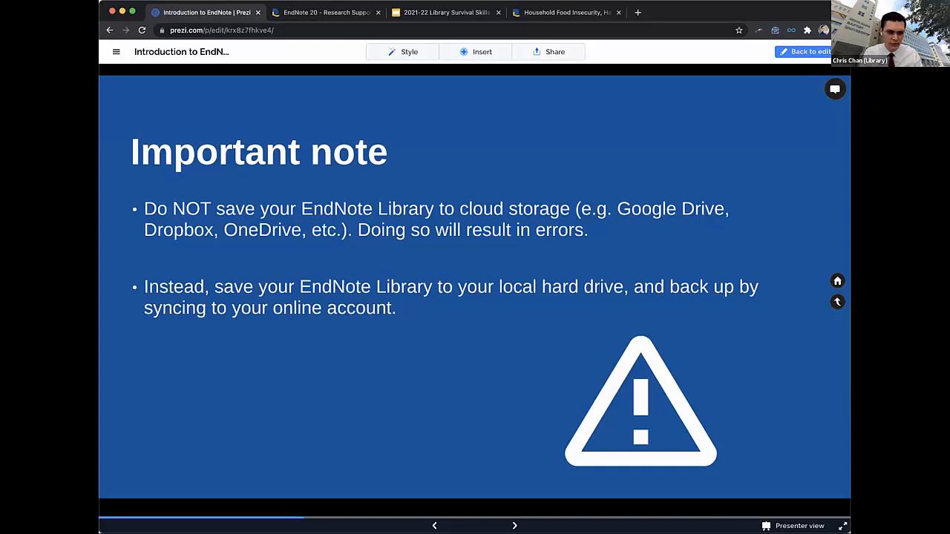
# Advance the presentation to the "Creating a new EndNote library" slide
pyautogui.press('Right')
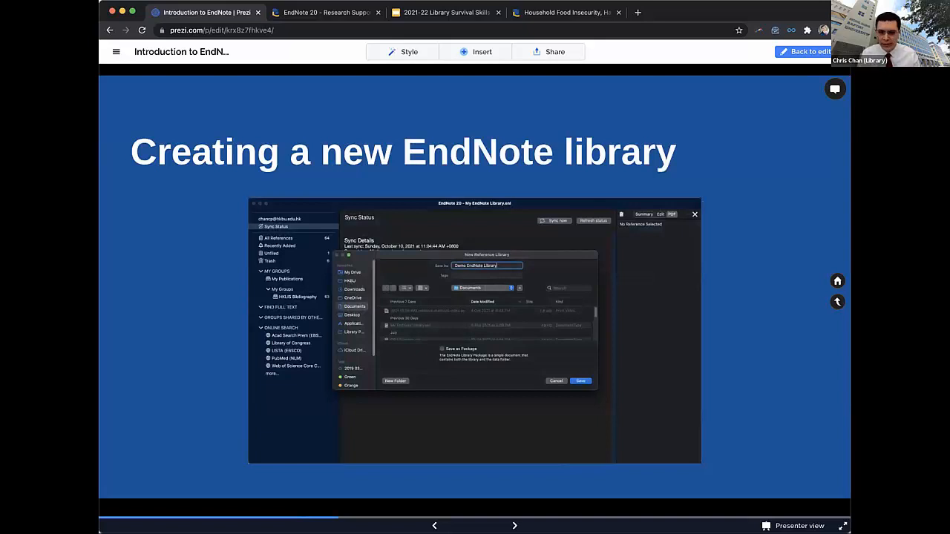
pyautogui.press('Left')
pyautogui.press('Right')
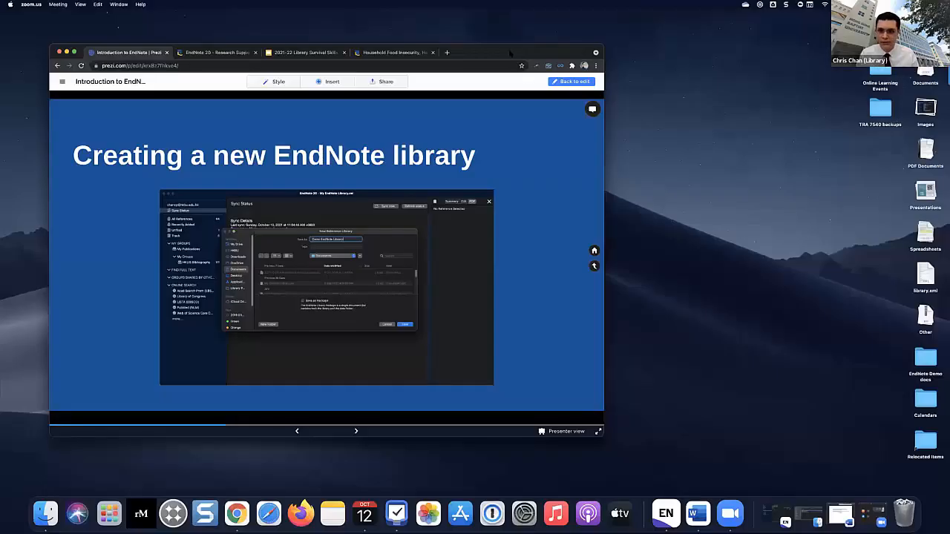
# Switch to the EndNote 20 window showing My EndNote Library, then enlarge and reposition it on the desktop
pyautogui.moveTo(510, 52); pyautogui.dragTo(598, 107)
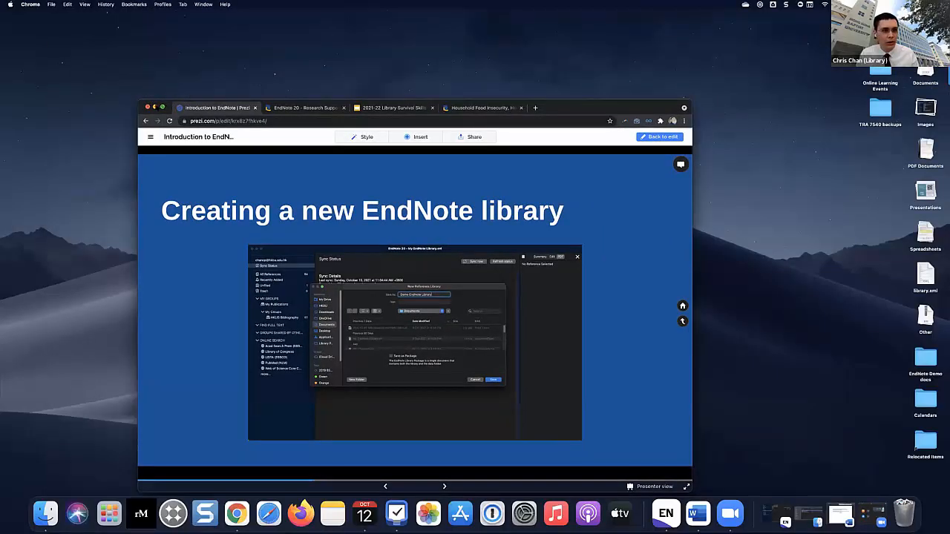
pyautogui.click(776, 513)
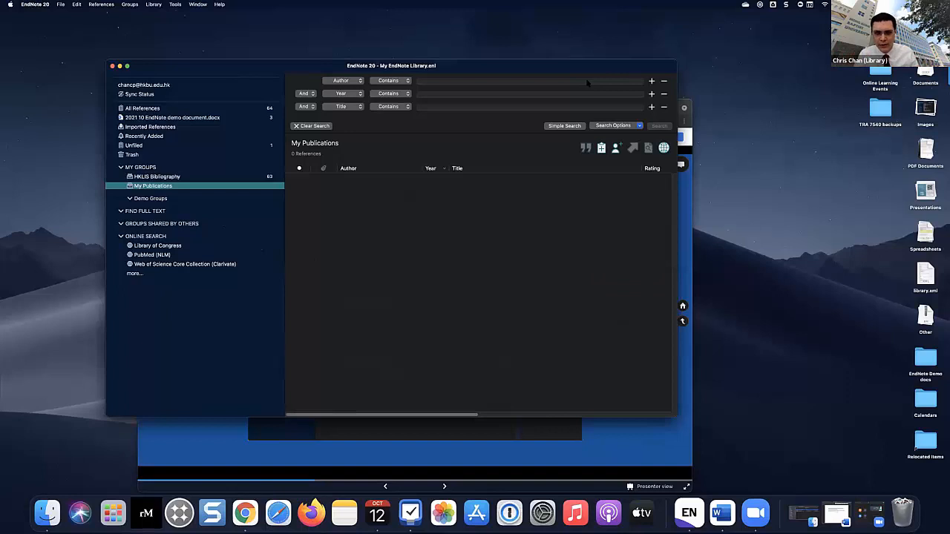
pyautogui.moveTo(600, 66); pyautogui.dragTo(508, 37)
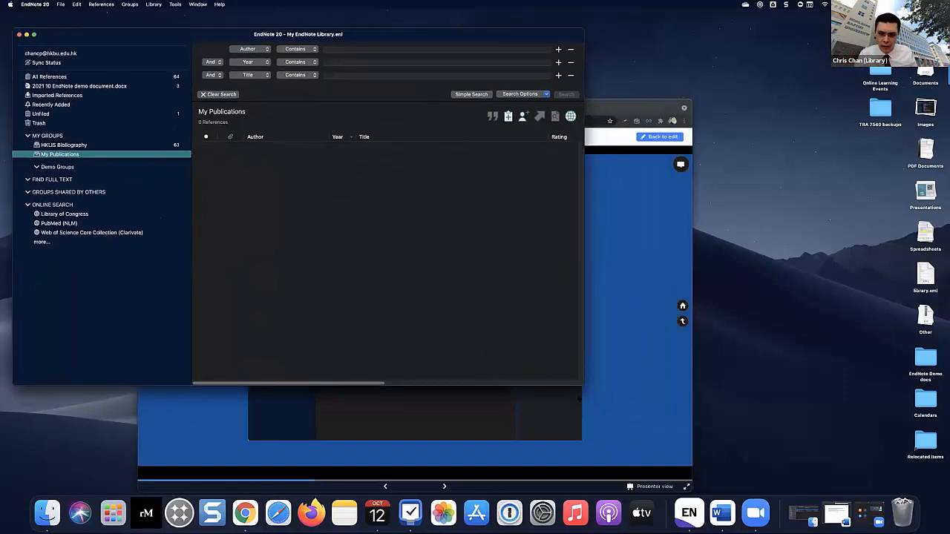
pyautogui.moveTo(582, 385); pyautogui.dragTo(661, 455)
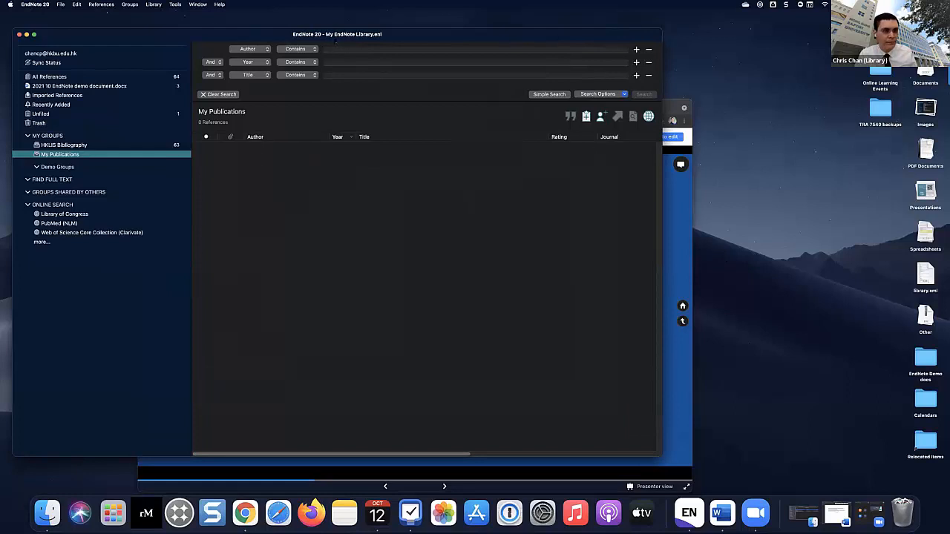
pyautogui.moveTo(211, 35); pyautogui.dragTo(240, 62)
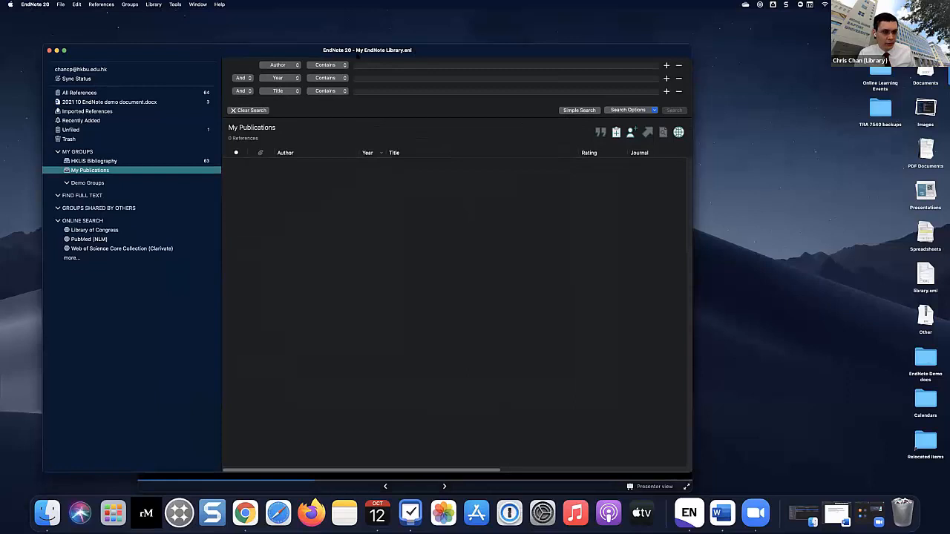
pyautogui.moveTo(297, 53); pyautogui.dragTo(276, 27)
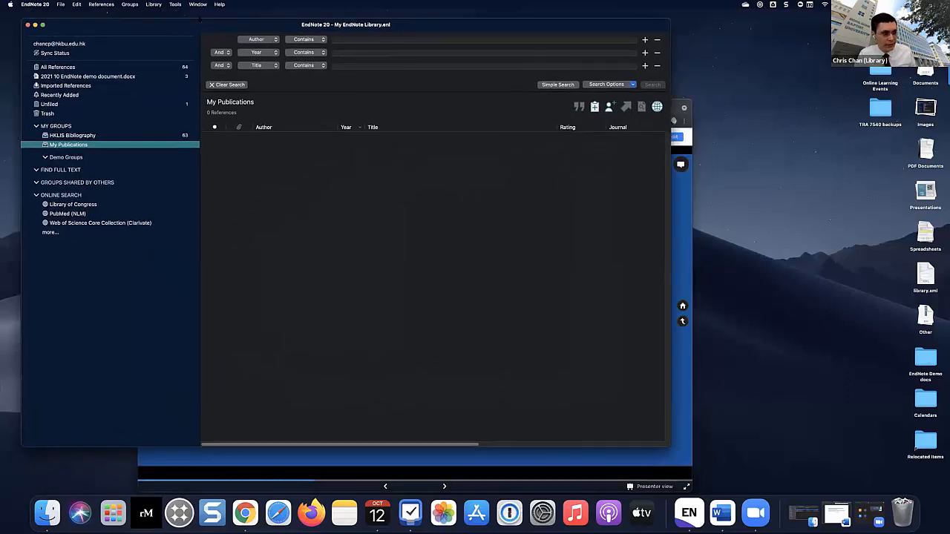
pyautogui.click(59, 4)
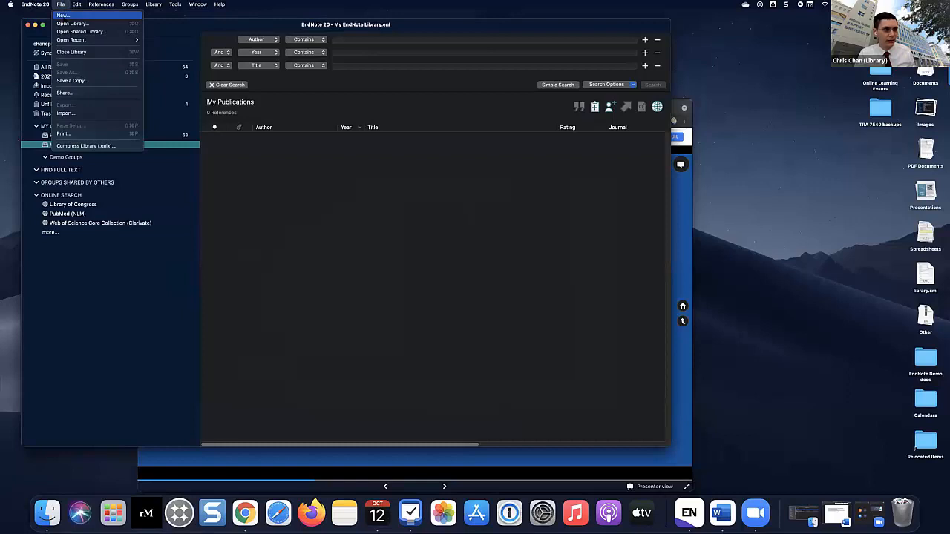
pyautogui.click(63, 15)
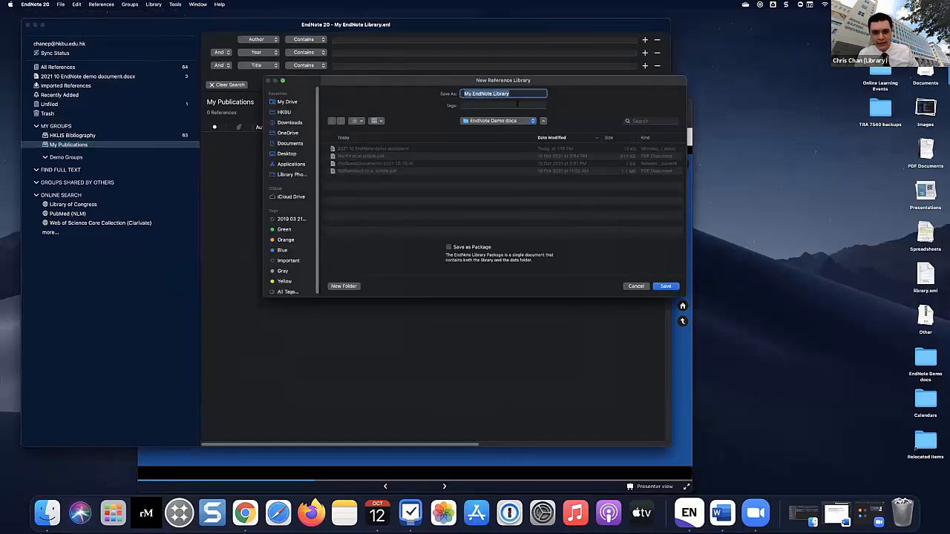
pyautogui.click(523, 93)
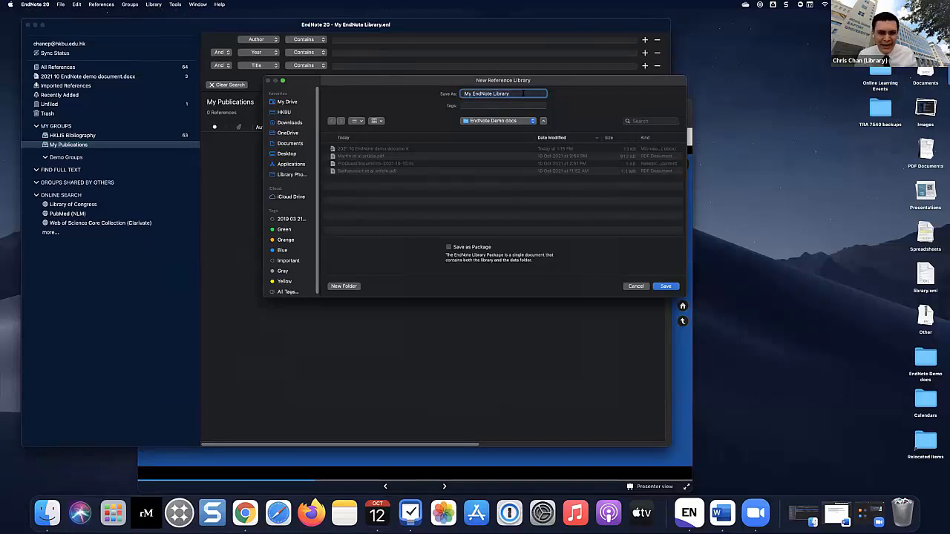
pyautogui.moveTo(508, 92); pyautogui.dragTo(449, 87)
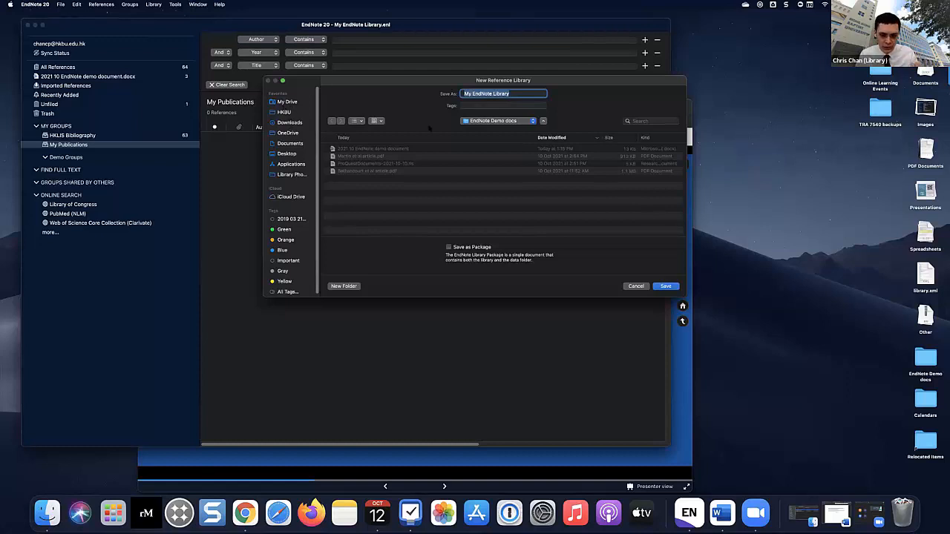
pyautogui.click(635, 287)
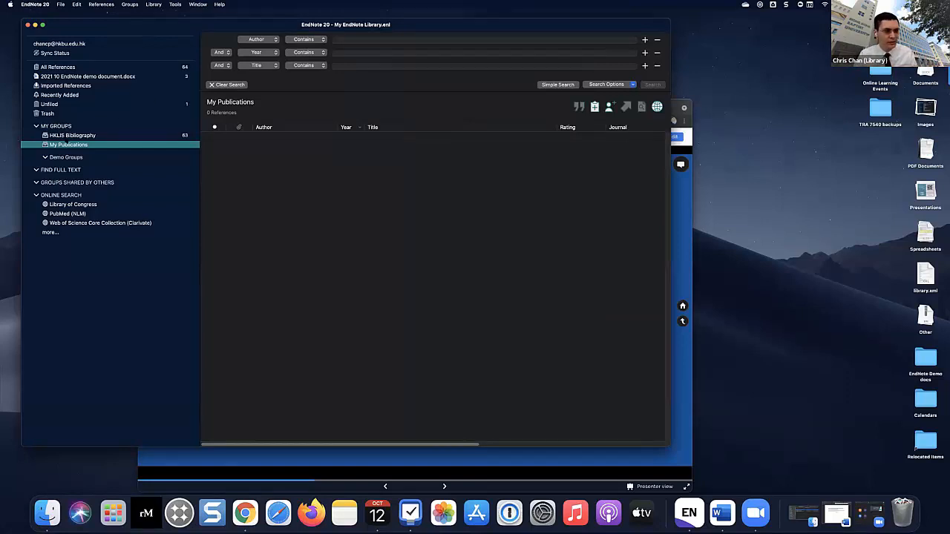
# Show the references of the HKLIS Bibliography group and widen the library window to see more of the journal names
pyautogui.click(68, 135)
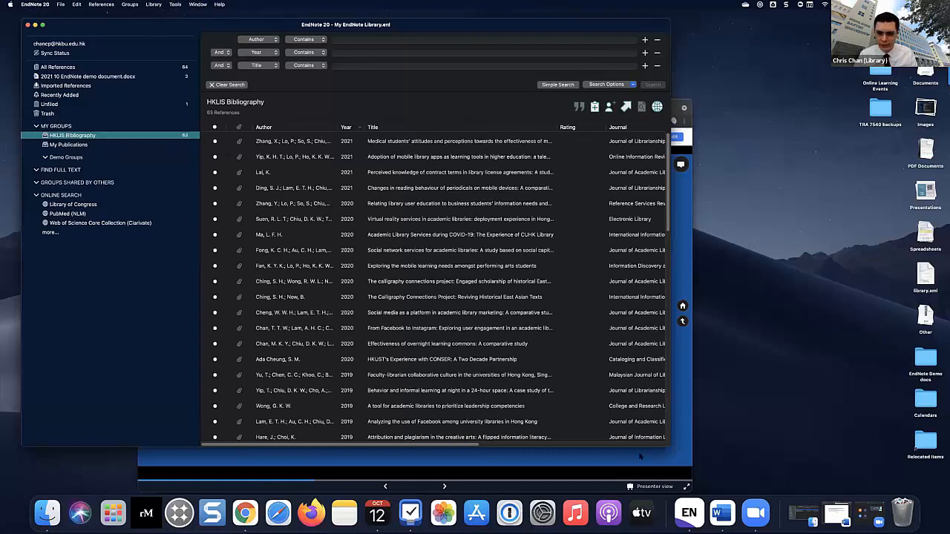
pyautogui.moveTo(711, 444)
pyautogui.mouseDown()
pyautogui.moveTo(718, 434)
pyautogui.moveTo(706, 435)
pyautogui.mouseUp()
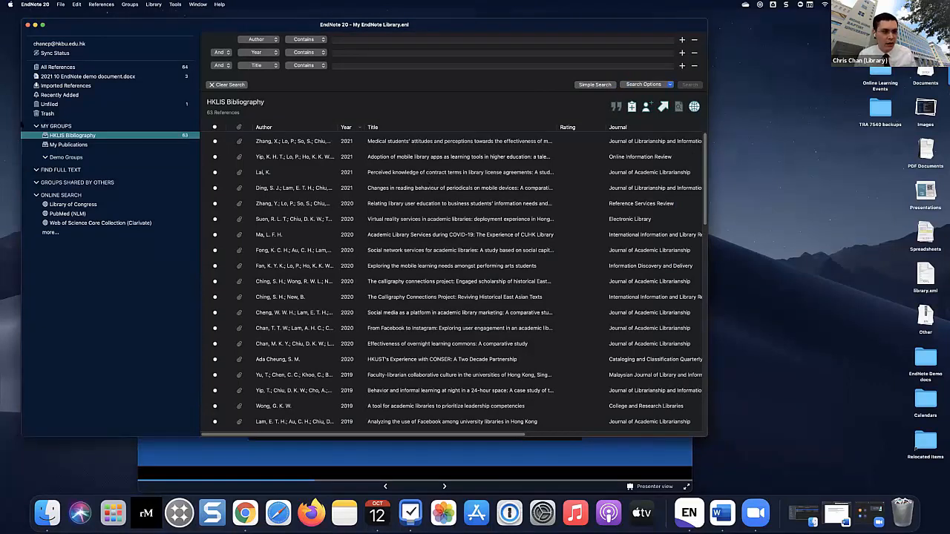
pyautogui.scroll(-5, 504, 187)
pyautogui.scroll(5, 503, 188)
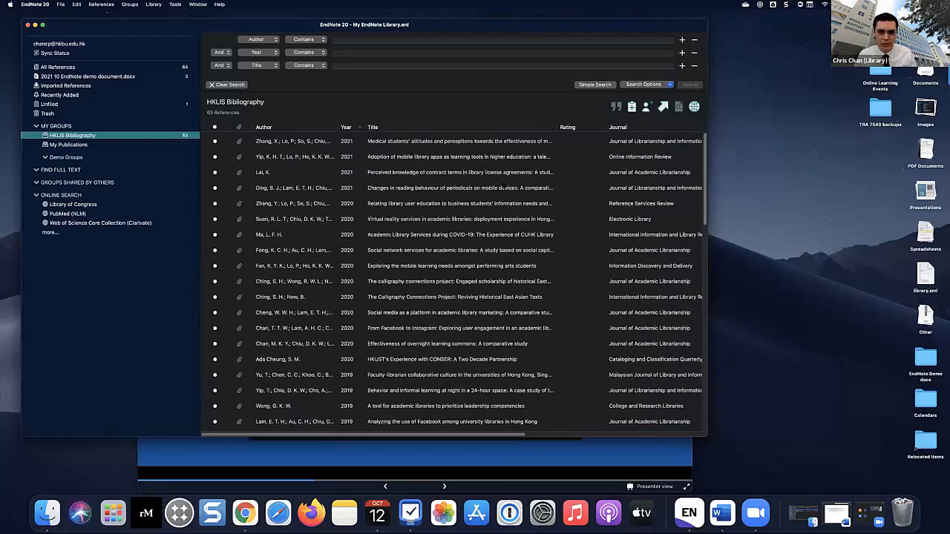
# Open the 2021 reference "Medical students' attitudes and perceptions" and look through its attached PDF in a wider window
pyautogui.click(428, 141)
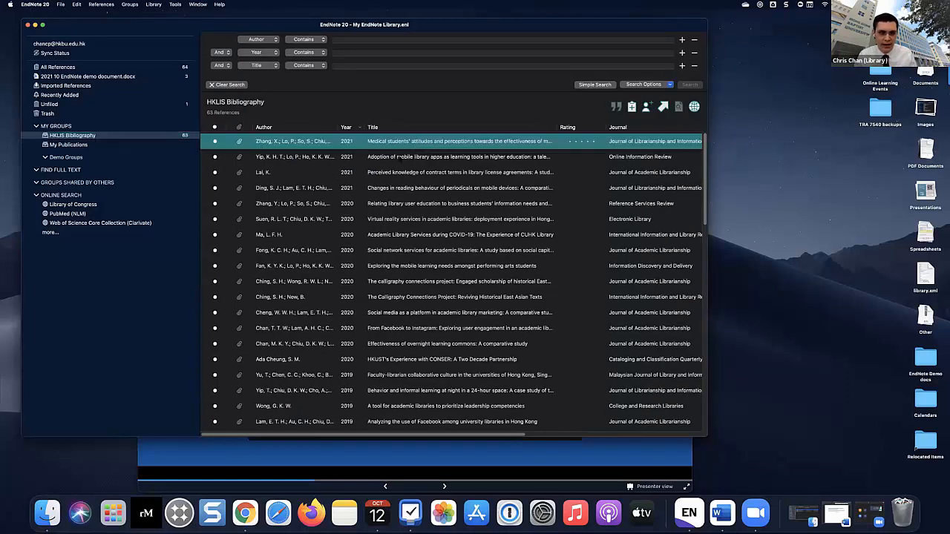
pyautogui.doubleClick(408, 143)
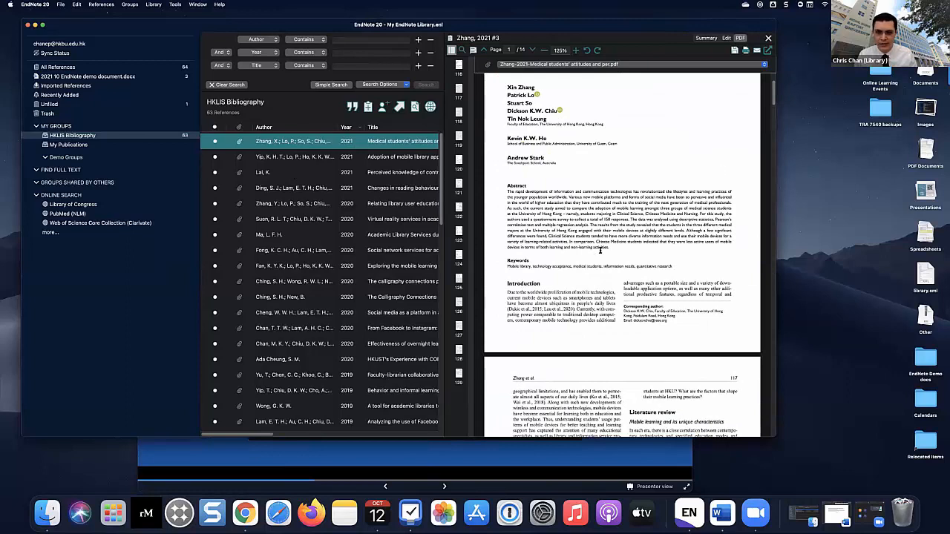
pyautogui.scroll(3, 599, 251)
pyautogui.scroll(-8, 600, 252)
pyautogui.scroll(-3, 600, 251)
pyautogui.scroll(5, 600, 251)
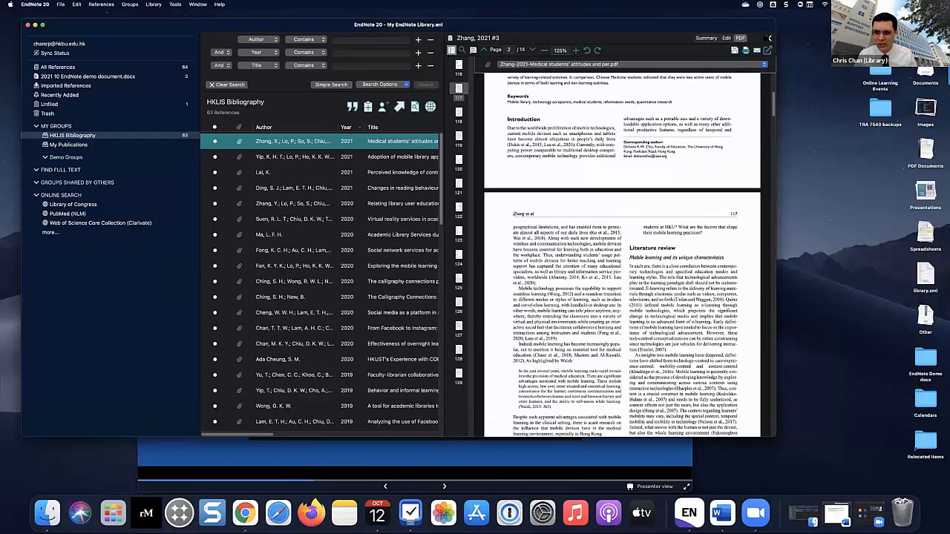
pyautogui.moveTo(776, 128); pyautogui.dragTo(807, 128)
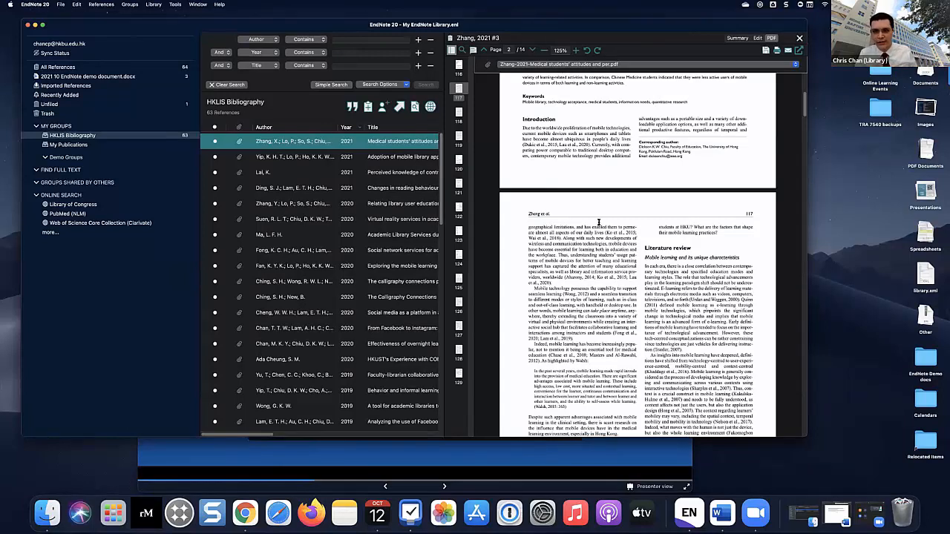
pyautogui.scroll(10, 599, 223)
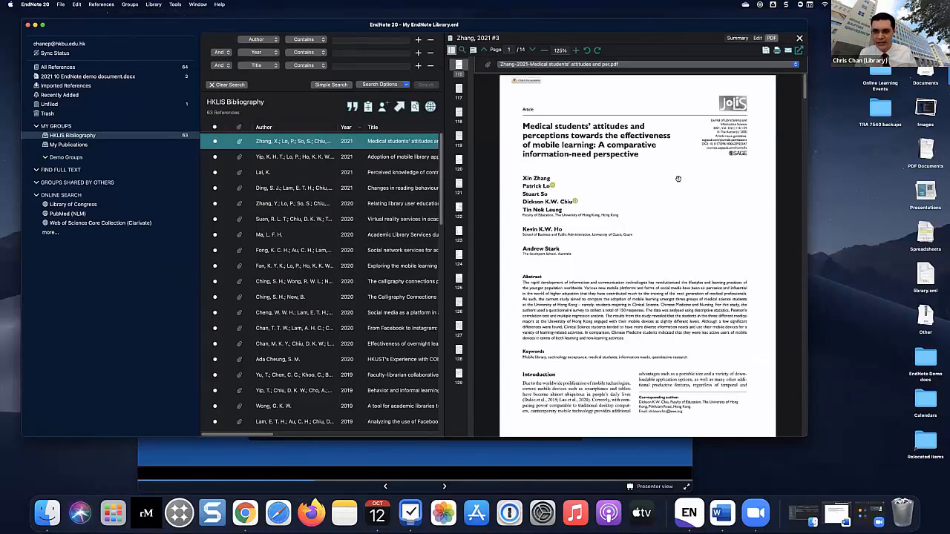
# View the summary and the editable fields of the medical students reference, then close its details and look over the reference list
pyautogui.click(746, 38)
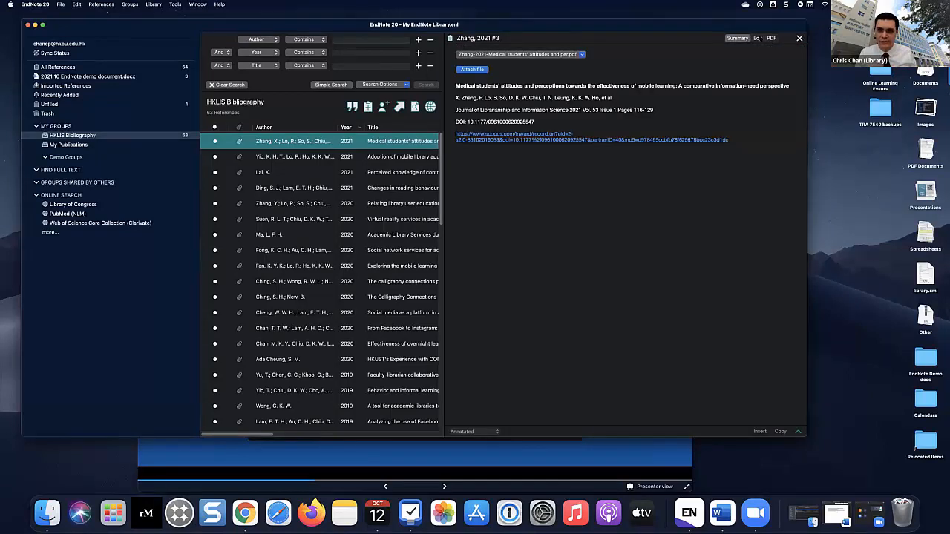
pyautogui.click(759, 37)
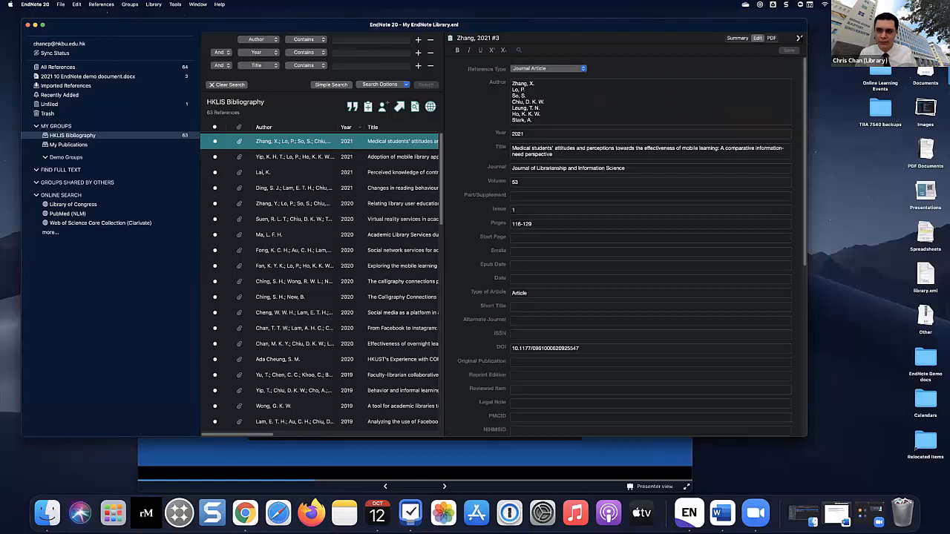
pyautogui.click(798, 38)
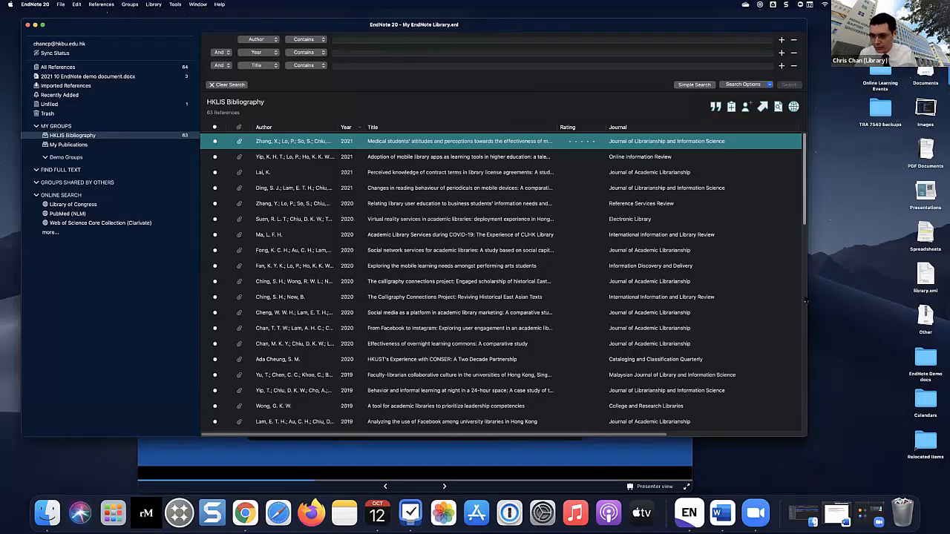
pyautogui.scroll(-10, 805, 301)
pyautogui.scroll(10, 805, 223)
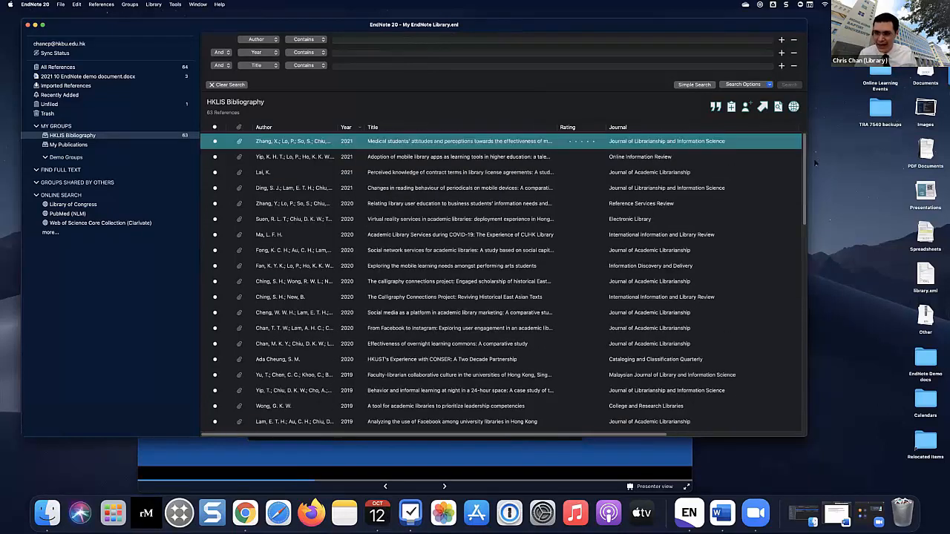
# Start a new smart group in the Demo Groups set and name it "Demo smart group"
pyautogui.moveTo(796, 28); pyautogui.dragTo(646, 54)
pyautogui.moveTo(194, 26); pyautogui.dragTo(279, 47)
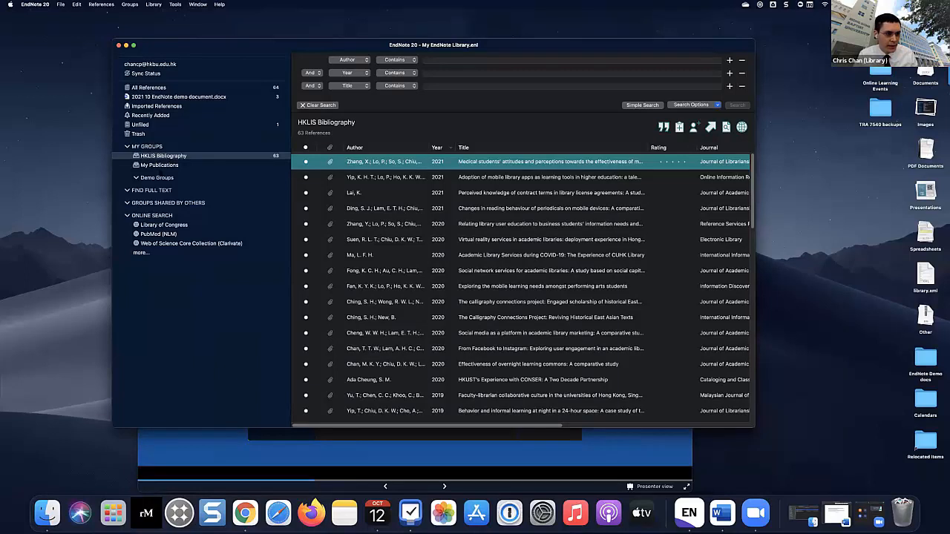
pyautogui.rightClick(152, 178)
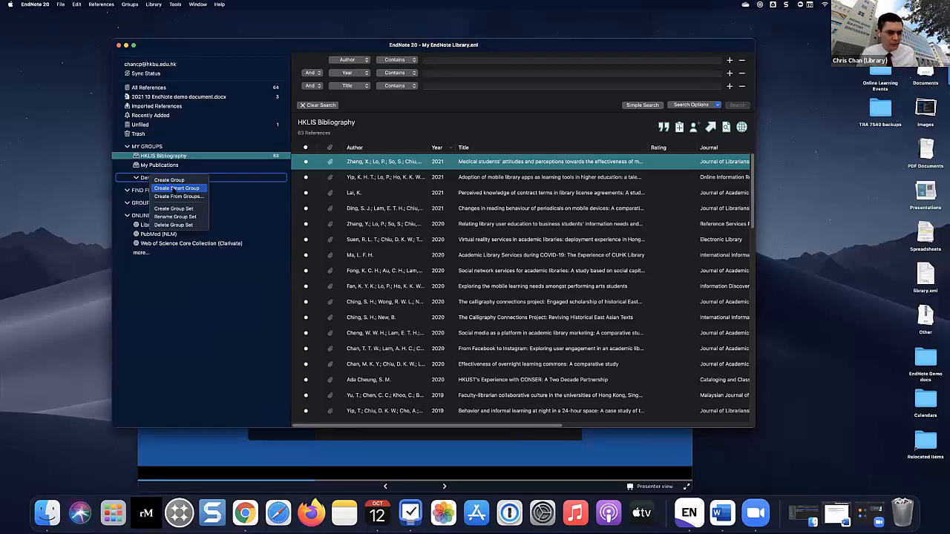
pyautogui.click(171, 188)
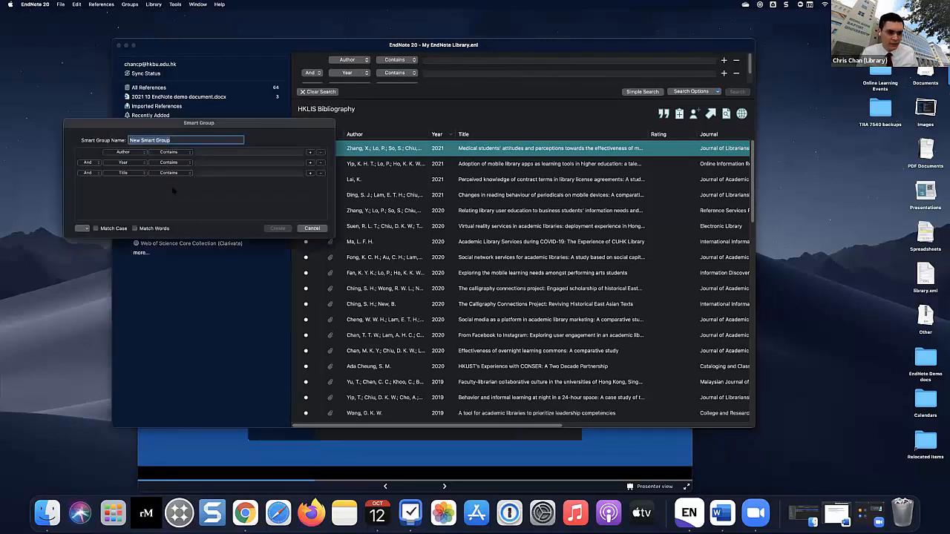
pyautogui.moveTo(224, 126); pyautogui.dragTo(294, 139)
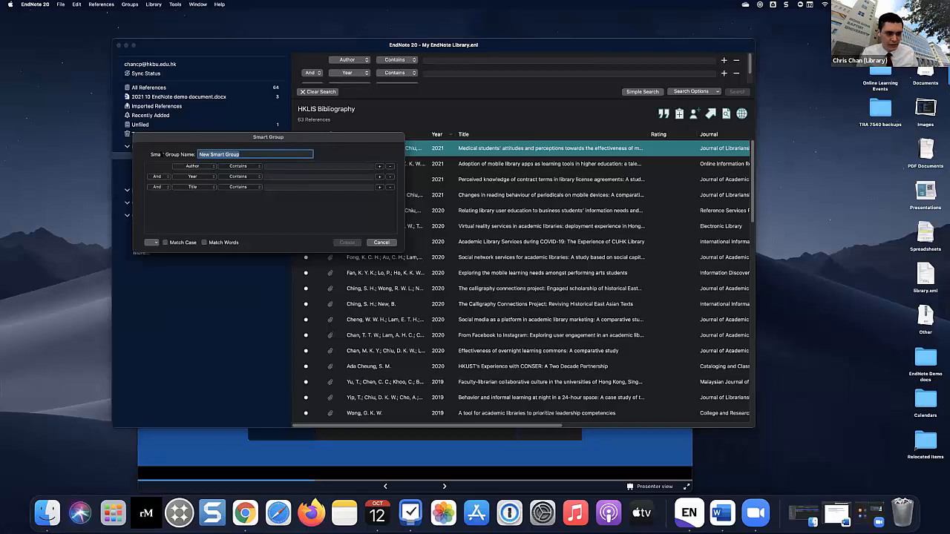
pyautogui.write('Demo smart group')
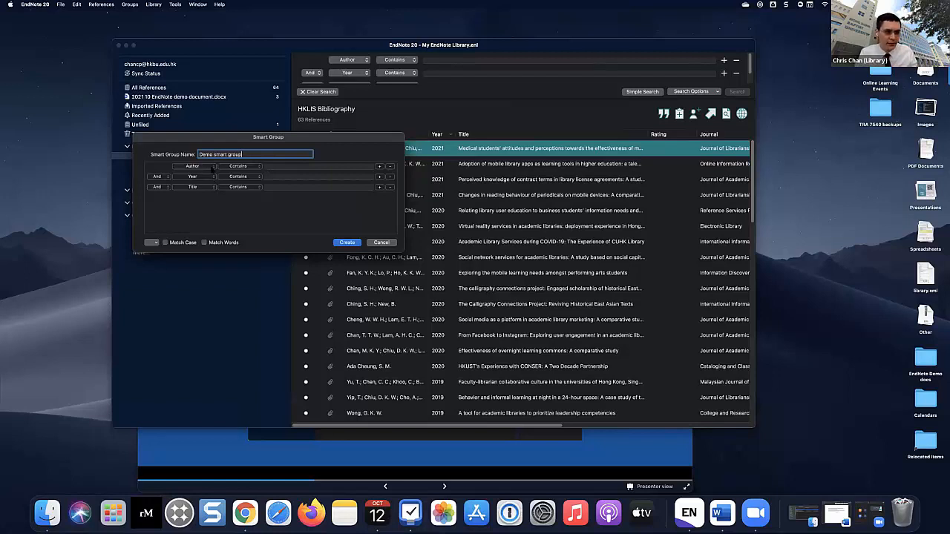
# Set the smart group's condition to Author contains the wanted surname, create the group and select its first reference
pyautogui.click(212, 167)
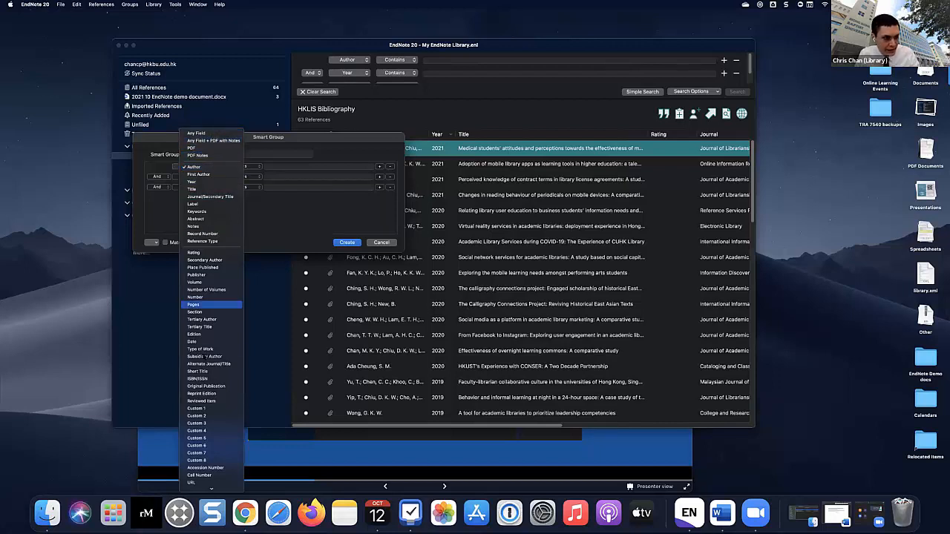
pyautogui.click(216, 168)
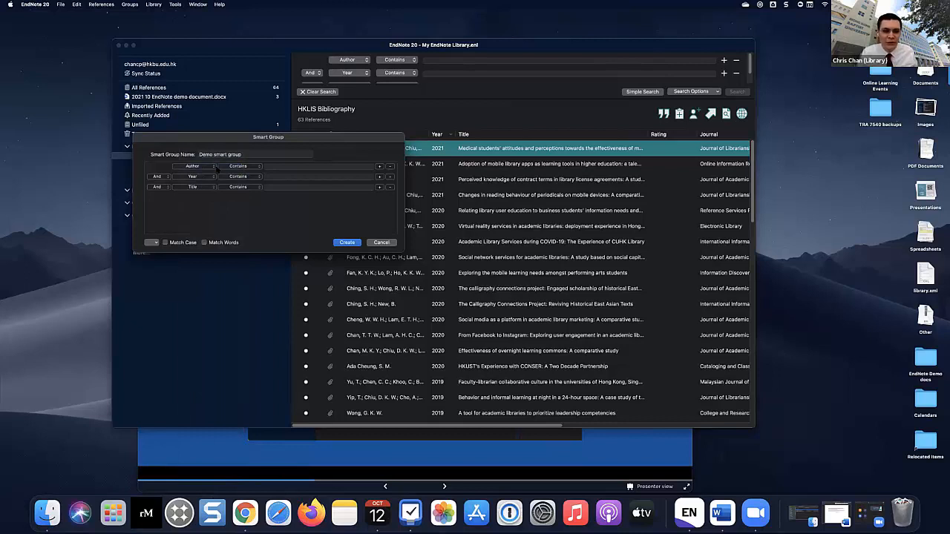
pyautogui.click(287, 167)
pyautogui.write('Chan')
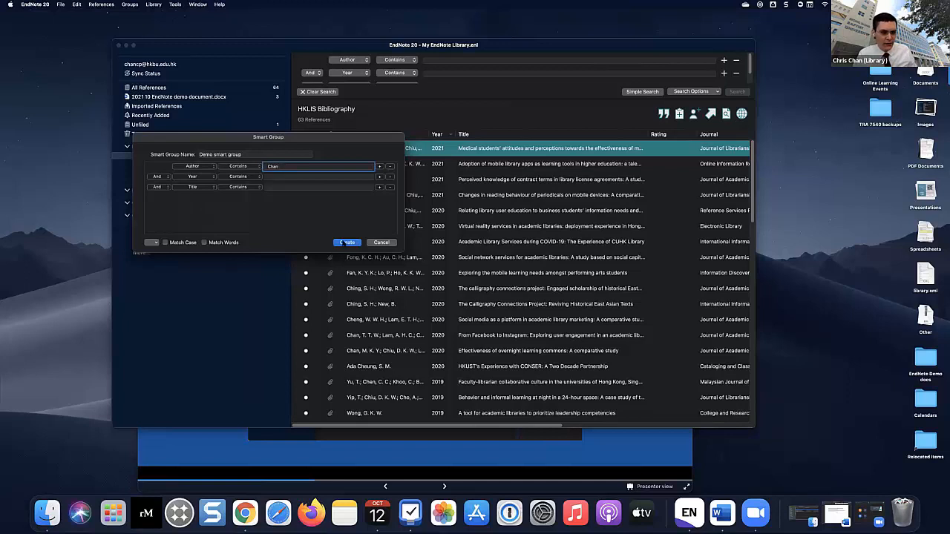
pyautogui.click(347, 242)
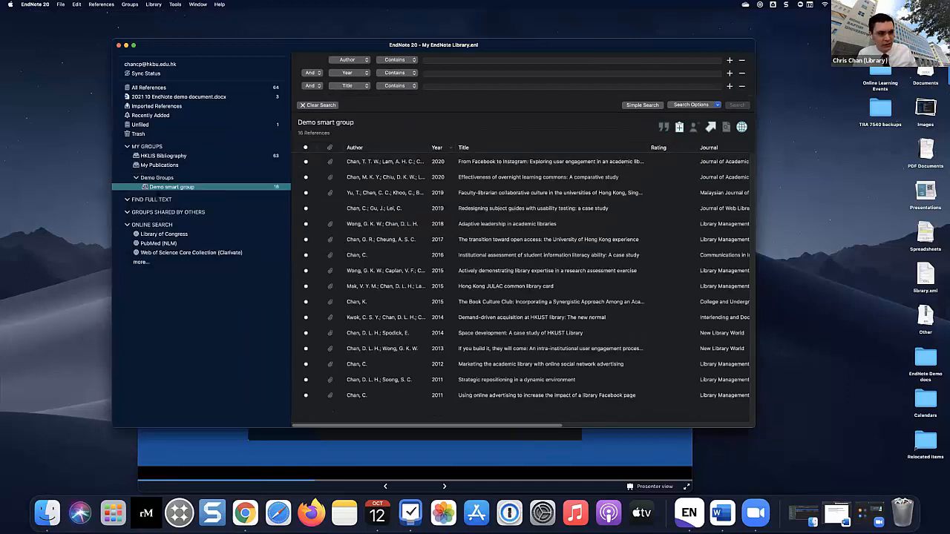
pyautogui.click(375, 163)
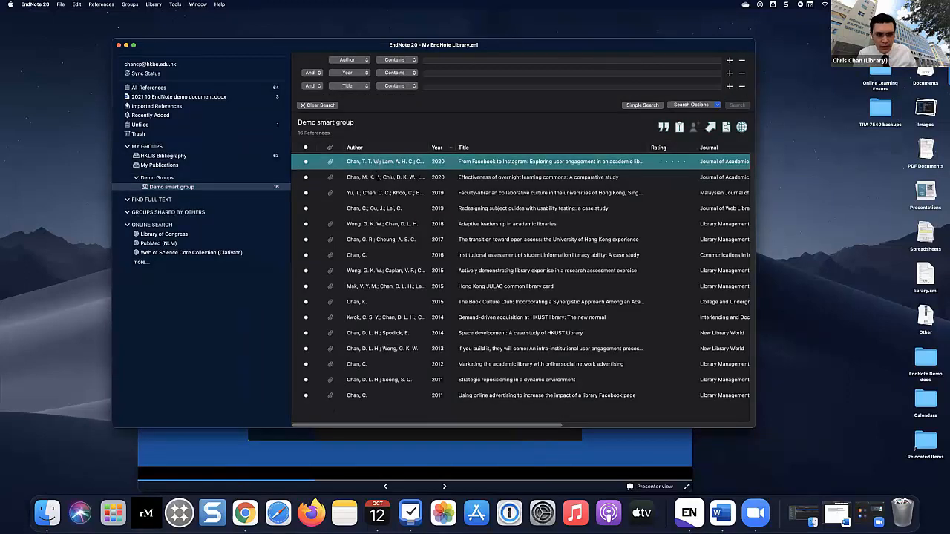
# Go through the authors of the references in Demo smart group, ending on the 2016 reference about student information literacy assessment
pyautogui.click(377, 177)
pyautogui.click(377, 194)
pyautogui.click(377, 210)
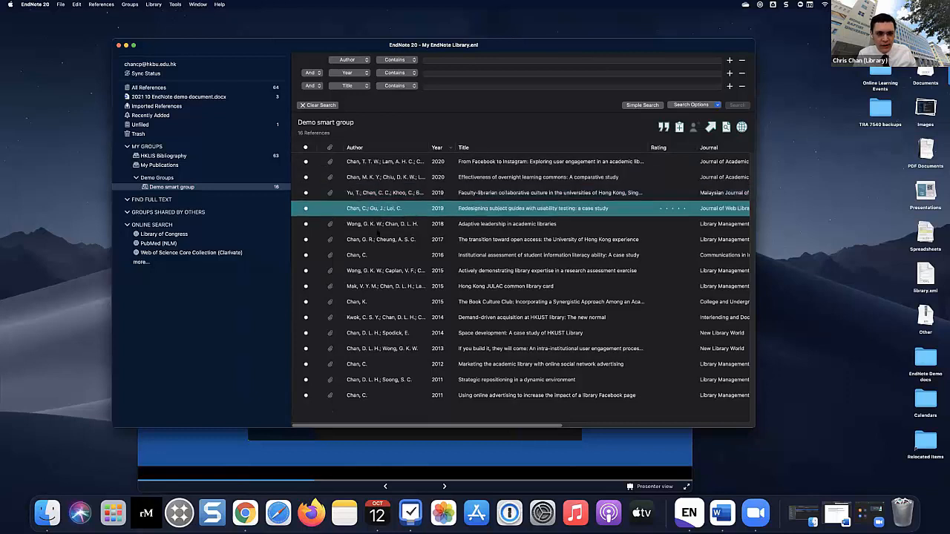
pyautogui.click(377, 224)
pyautogui.click(378, 239)
pyautogui.click(376, 255)
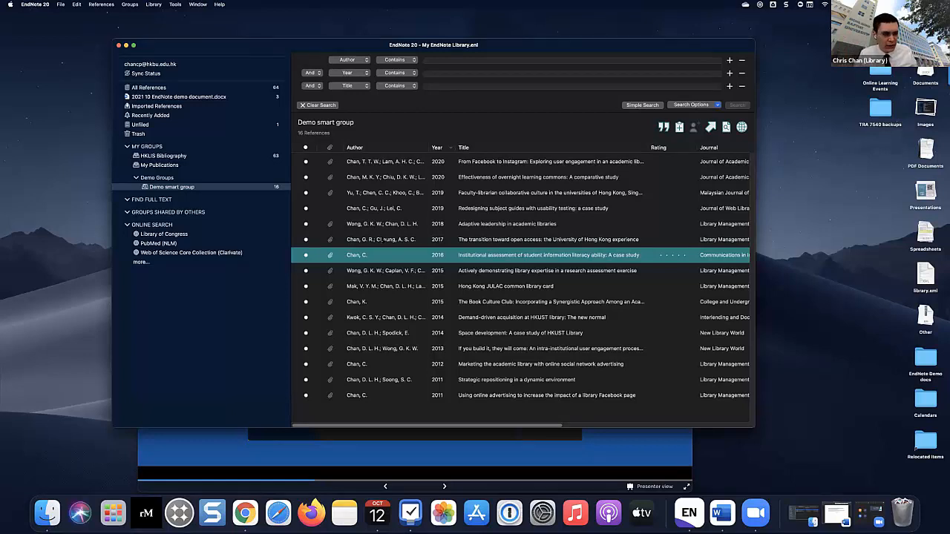
pyautogui.rightClick(170, 179)
pyautogui.click(196, 182)
pyautogui.rightClick(181, 180)
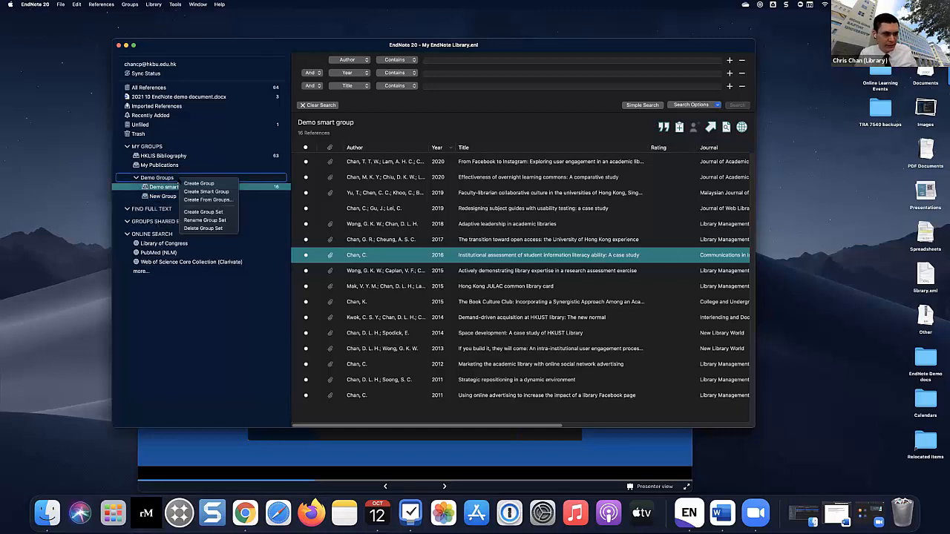
pyautogui.click(199, 190)
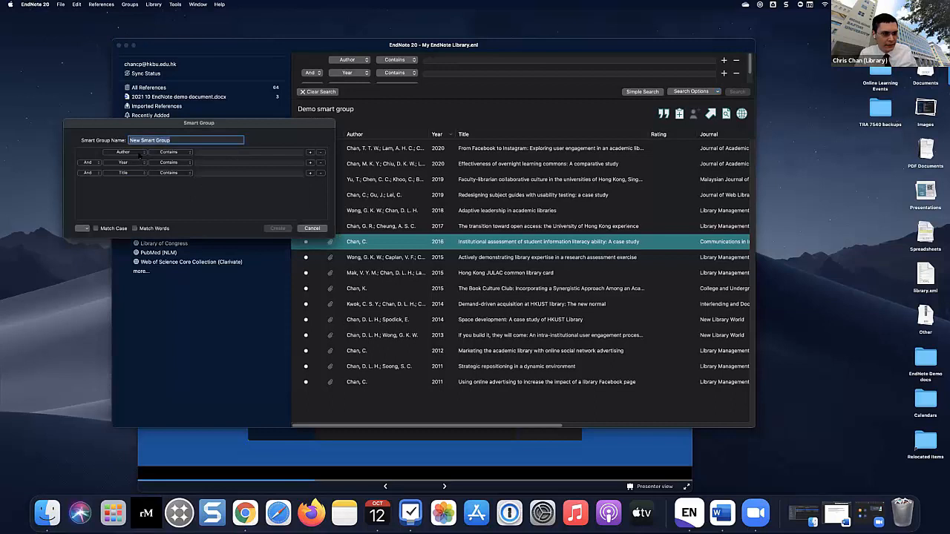
pyautogui.click(140, 154)
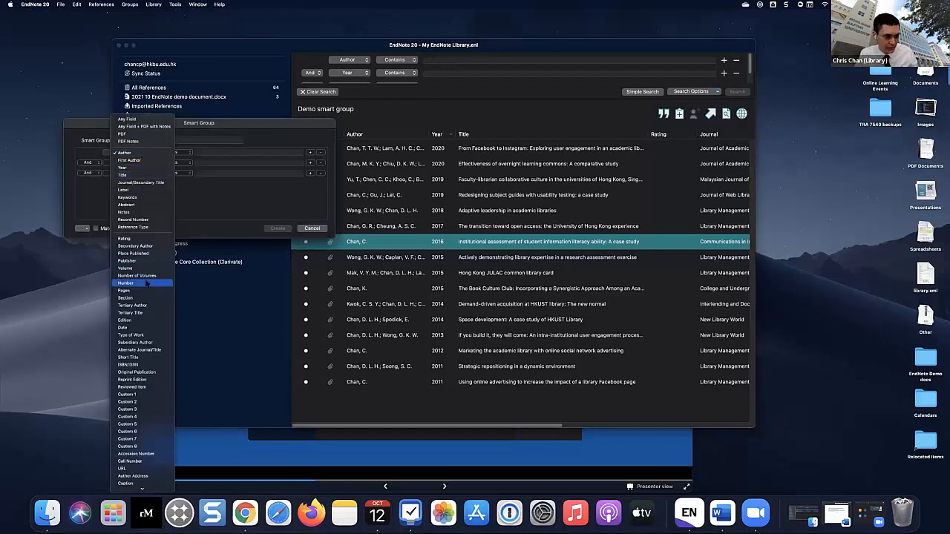
pyautogui.click(147, 197)
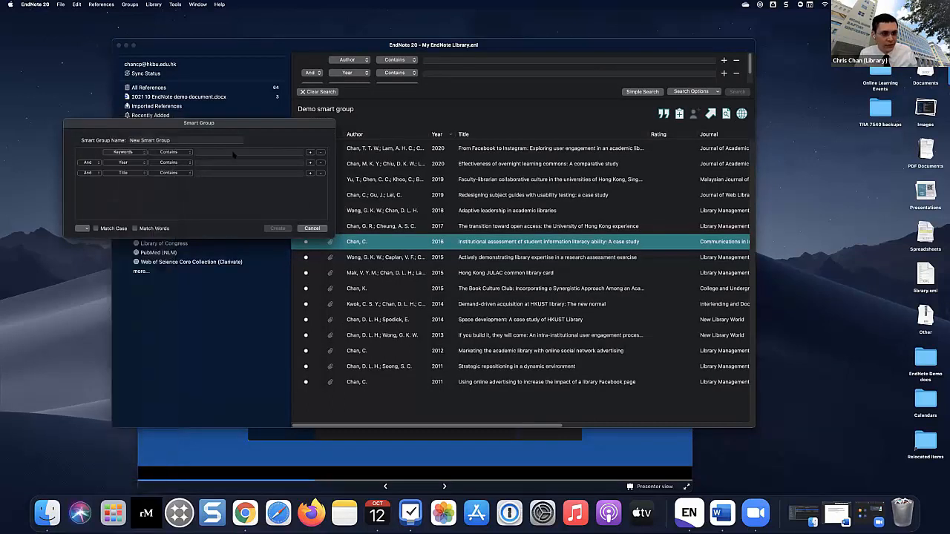
pyautogui.click(233, 152)
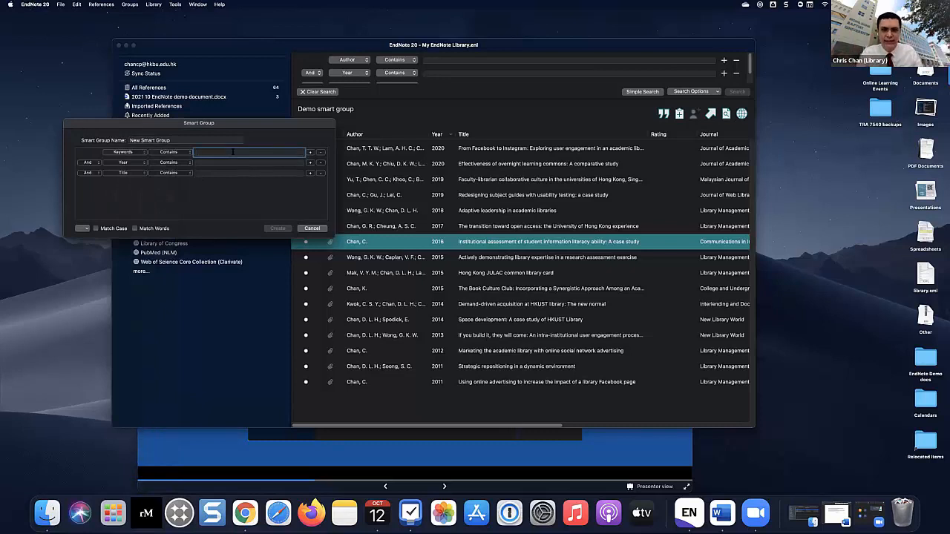
pyautogui.click(312, 228)
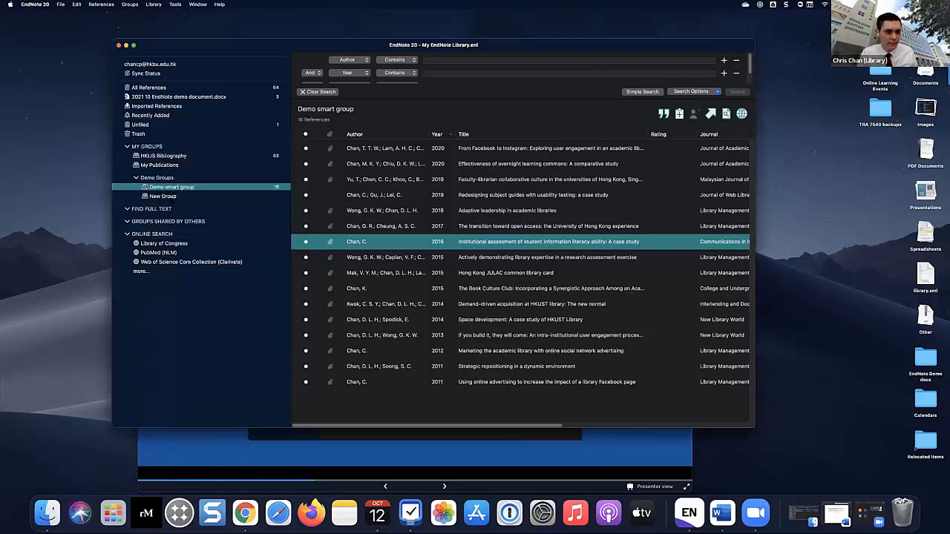
# Delete the empty group named New Group from the Demo Groups set
pyautogui.rightClick(174, 196)
pyautogui.click(191, 238)
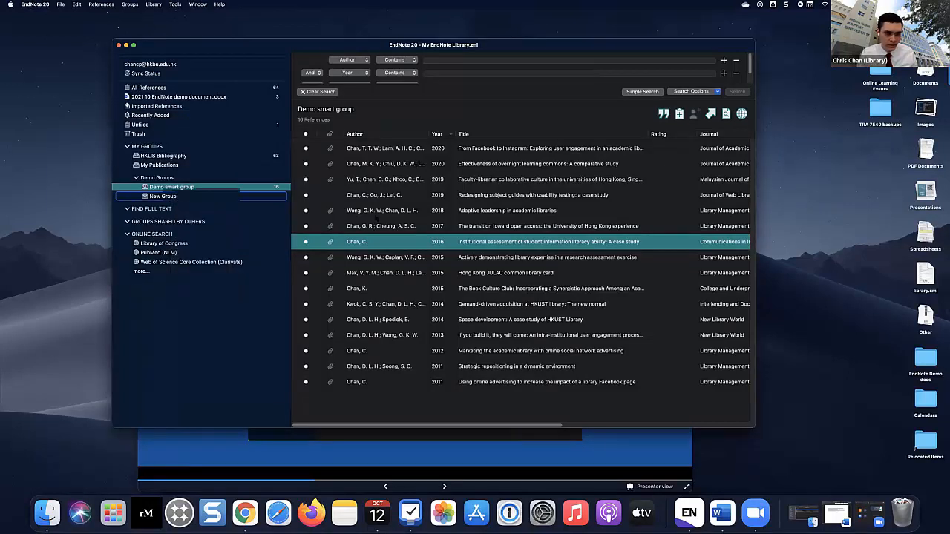
pyautogui.click(507, 251)
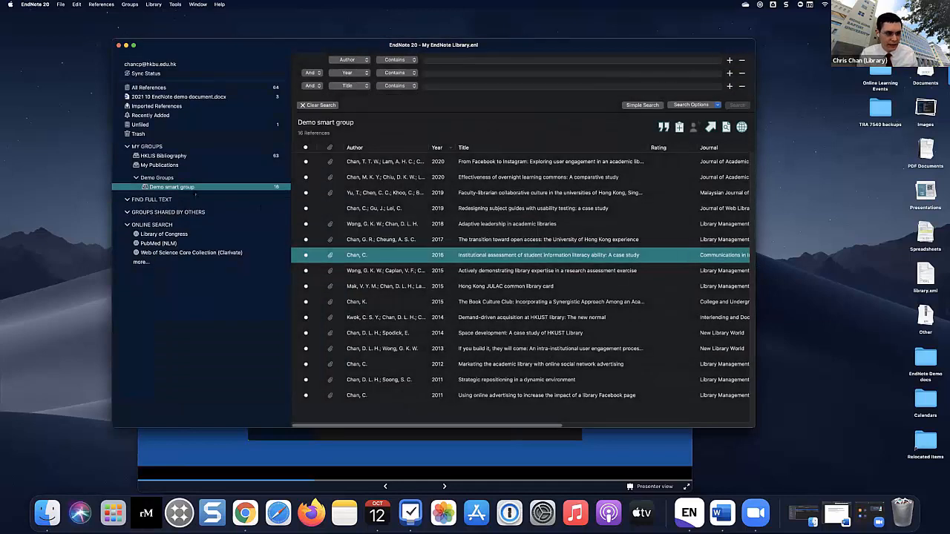
# Delete the group Demo smart group from the Demo Groups set and confirm the deletion
pyautogui.rightClick(195, 190)
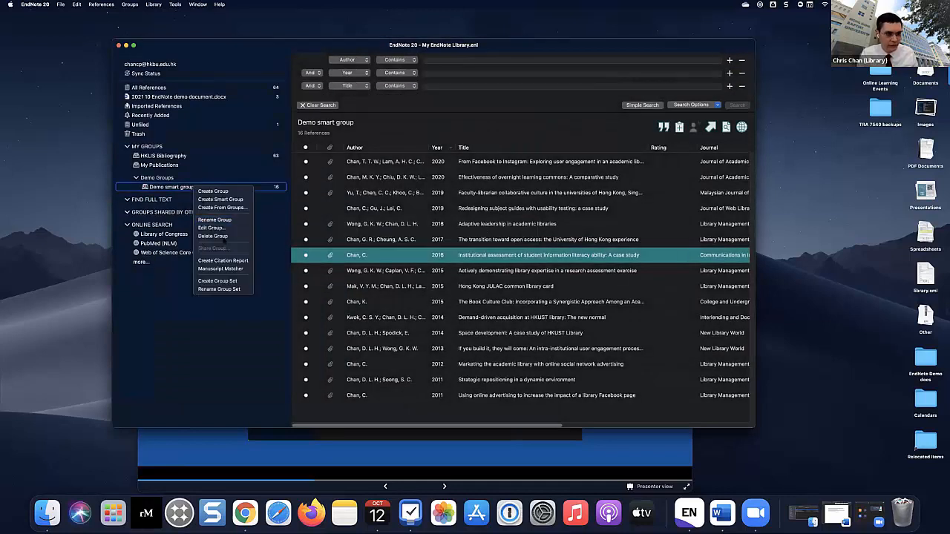
pyautogui.click(214, 236)
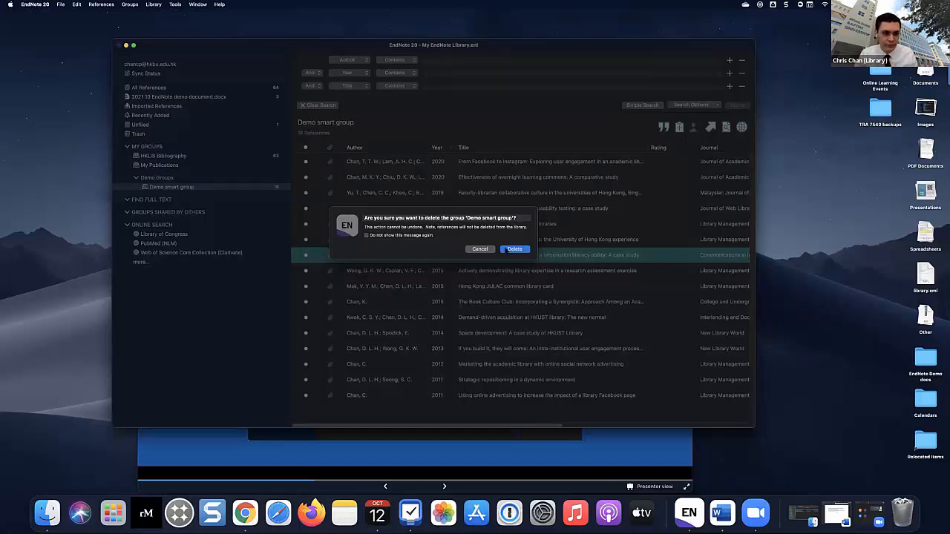
pyautogui.click(514, 250)
# Display all references in the library and look over the list
pyautogui.click(220, 156)
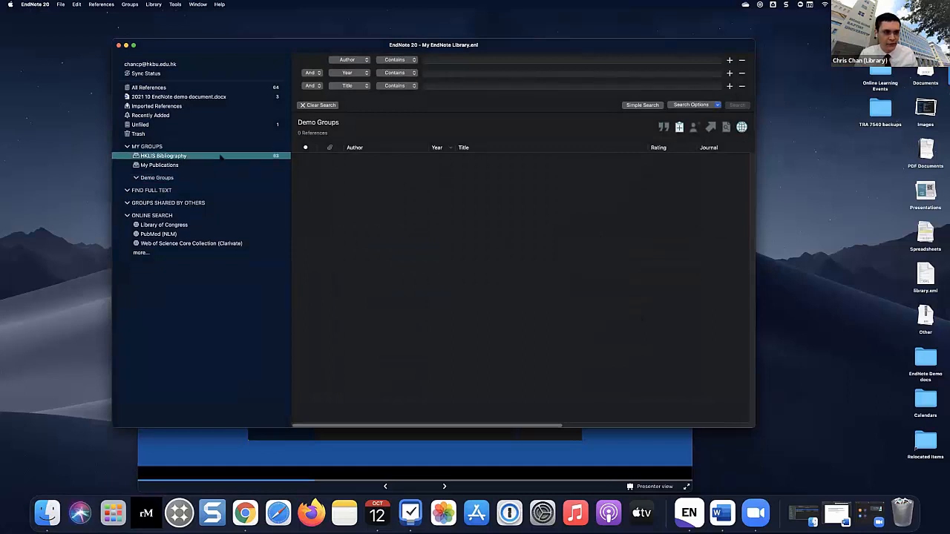
pyautogui.click(163, 87)
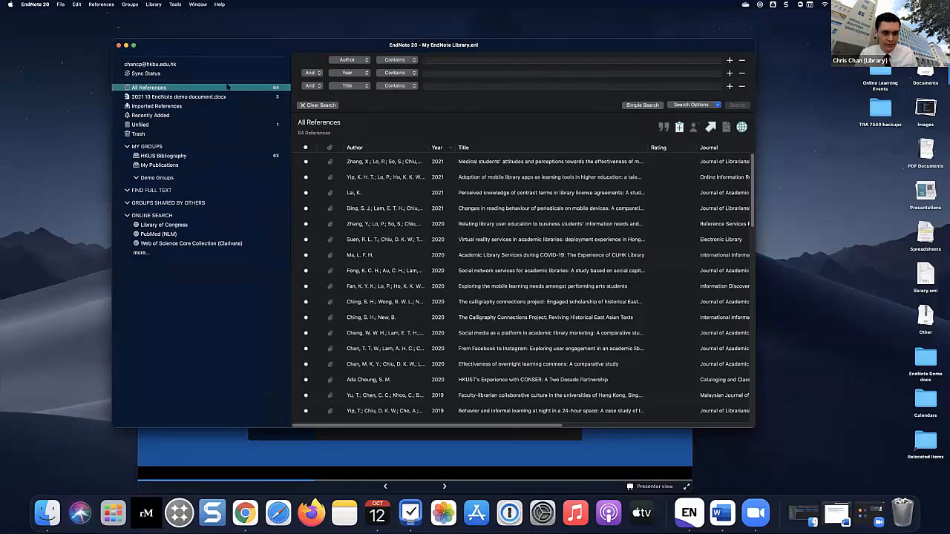
pyautogui.scroll(-5, 408, 251)
pyautogui.scroll(5, 407, 263)
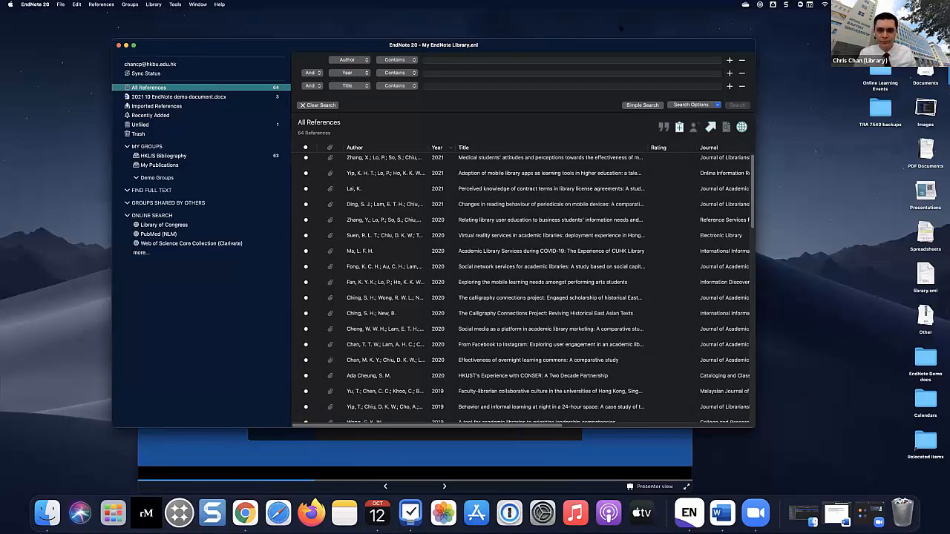
pyautogui.moveTo(599, 54); pyautogui.dragTo(582, 59)
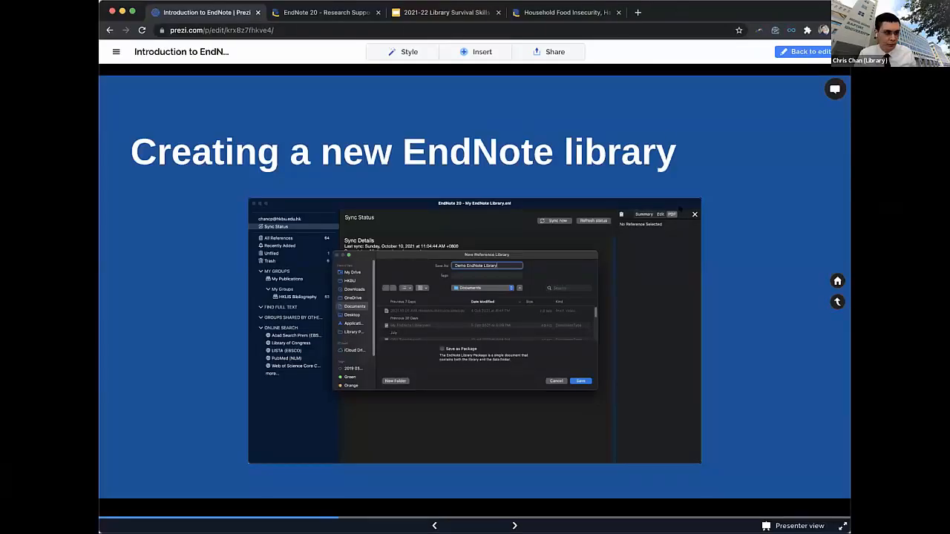
pyautogui.press('Right')
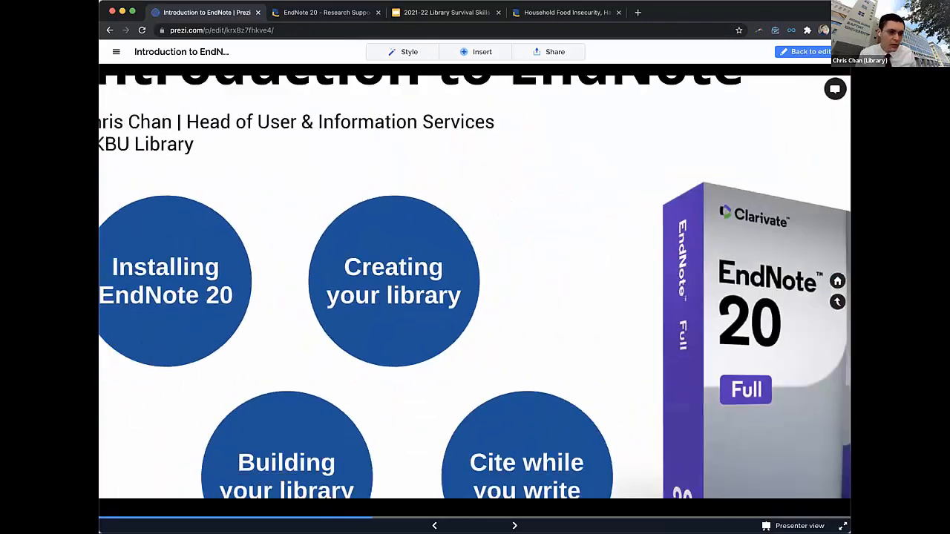
pyautogui.press('Right')
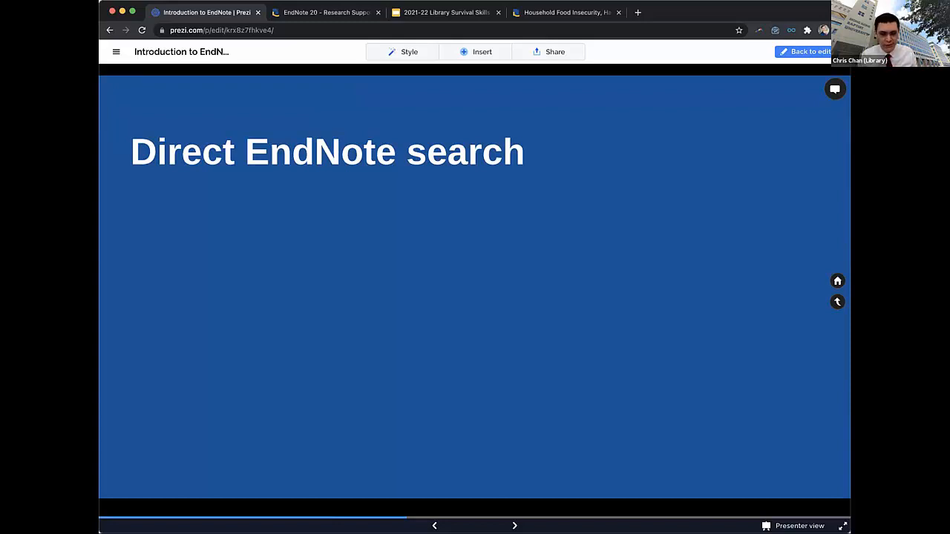
pyautogui.press('Right')
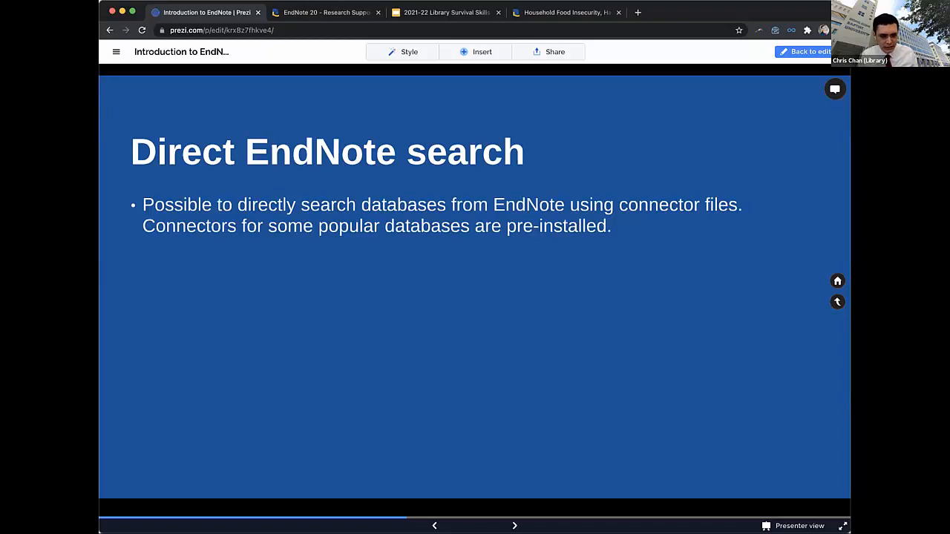
pyautogui.press('Right')
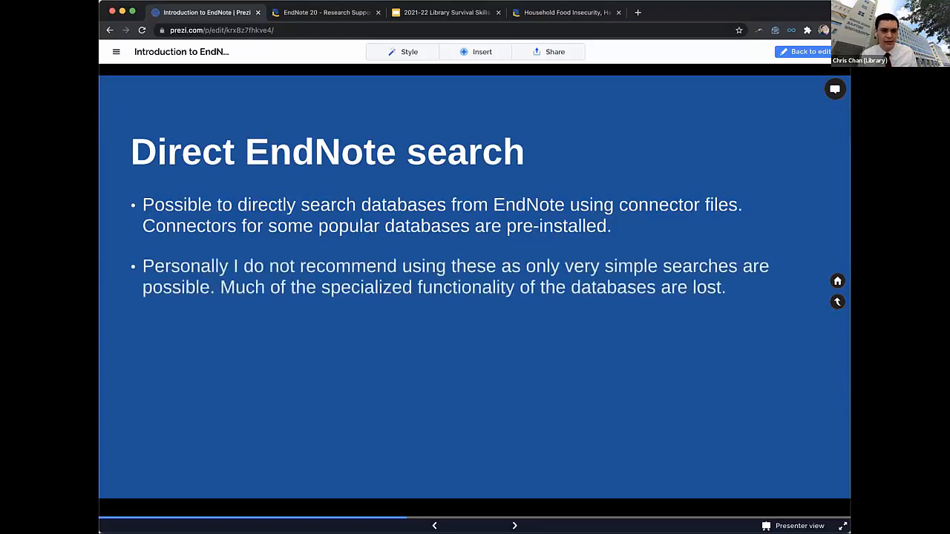
pyautogui.press('Right')
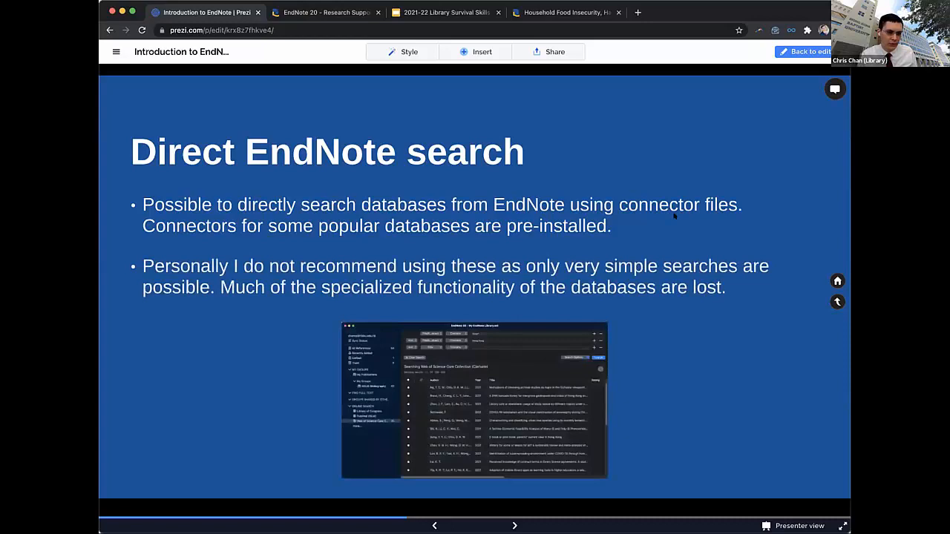
pyautogui.press('Right')
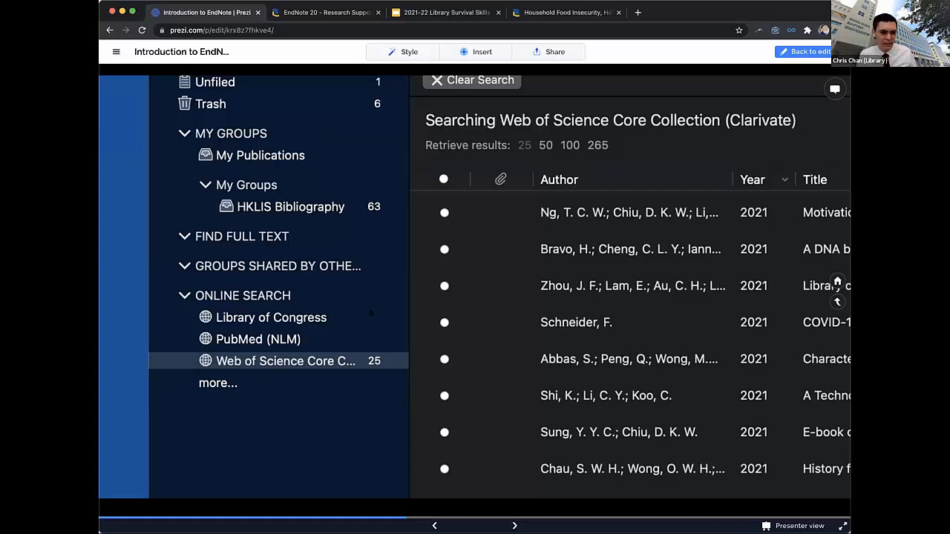
pyautogui.press('Right')
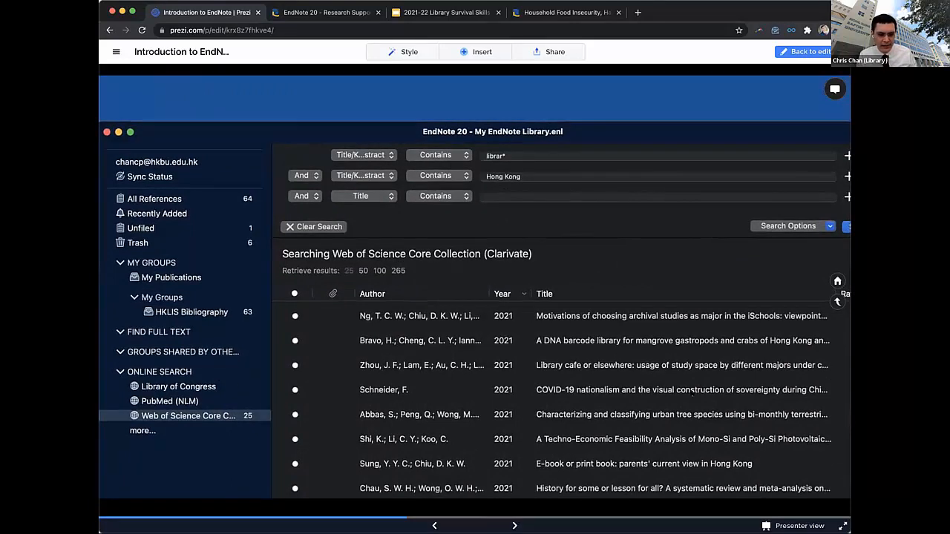
pyautogui.press('Right')
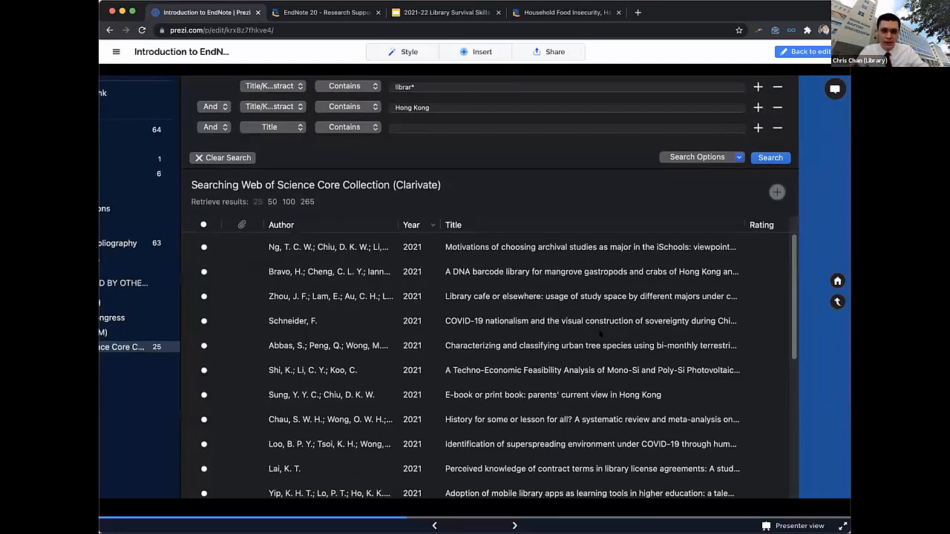
pyautogui.press('Right')
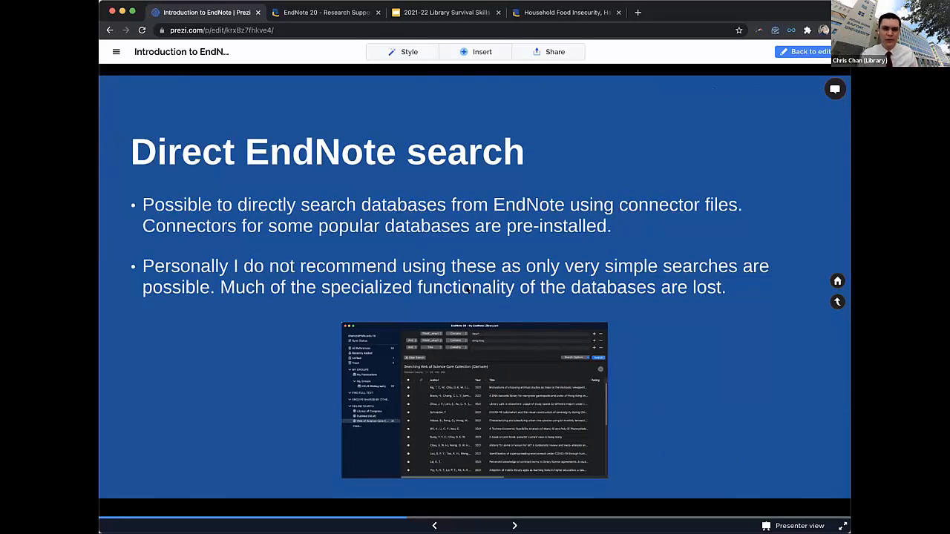
pyautogui.press('Right')
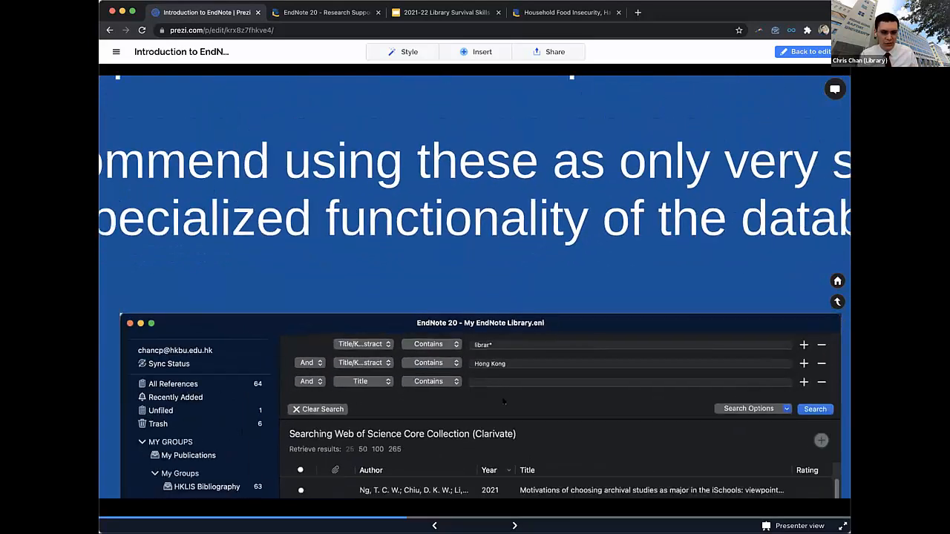
pyautogui.press('Right')
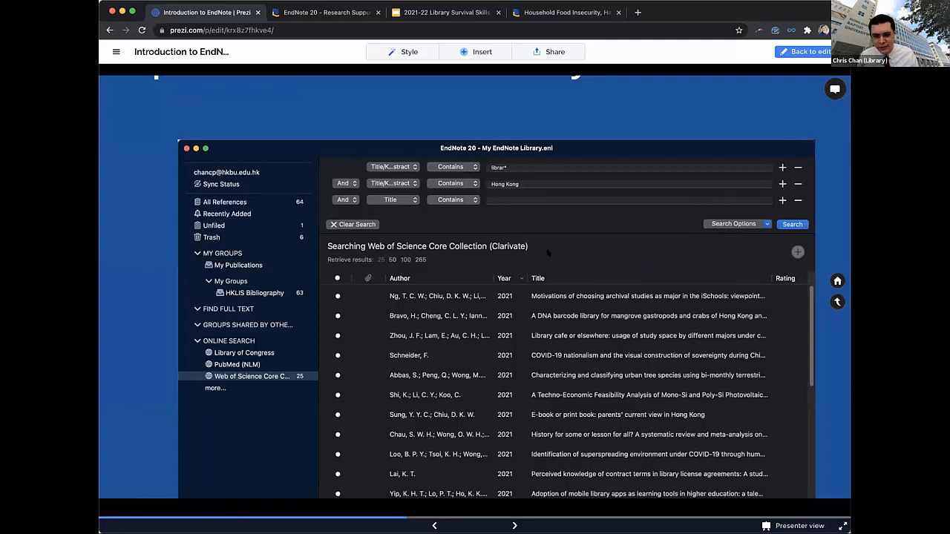
pyautogui.press('Right')
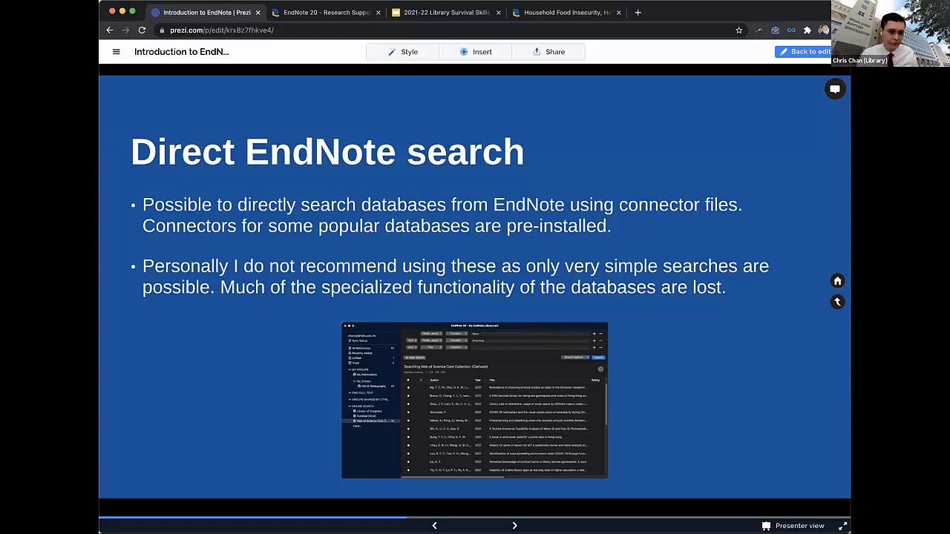
pyautogui.click(514, 525)
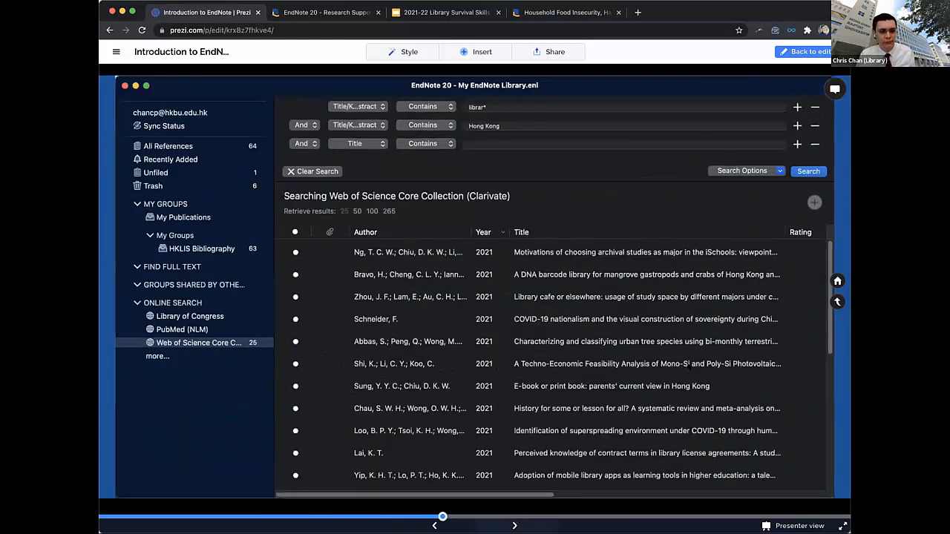
pyautogui.press('Right')
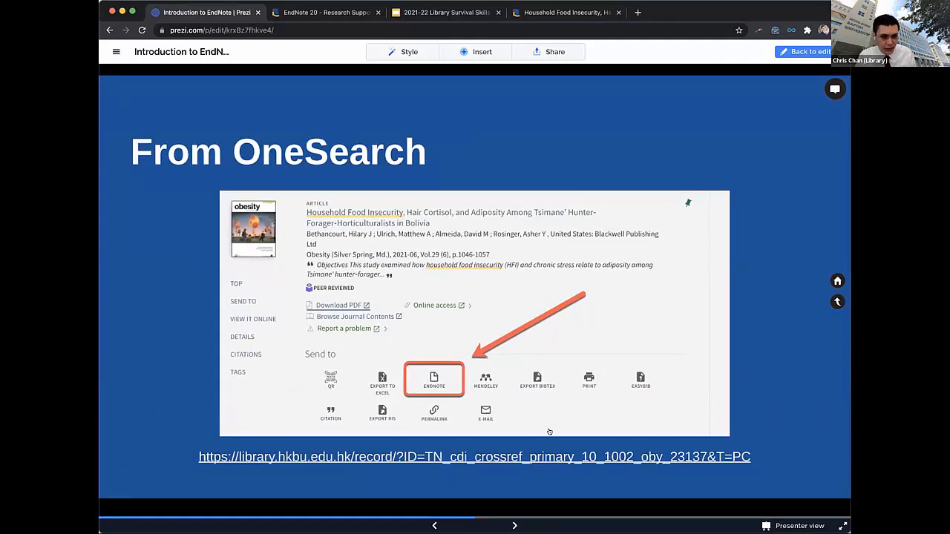
pyautogui.scroll(3, 460, 391)
pyautogui.scroll(2, 387, 367)
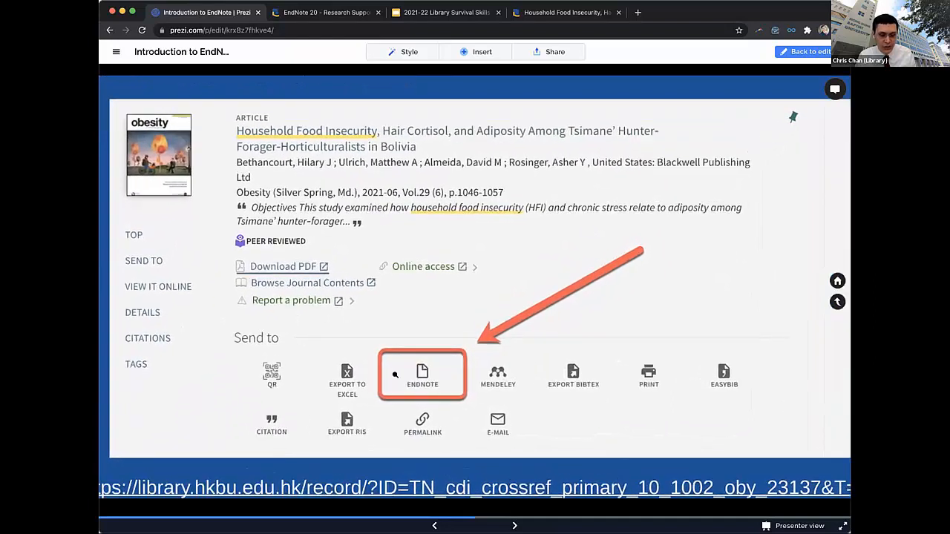
pyautogui.scroll(4, 394, 374)
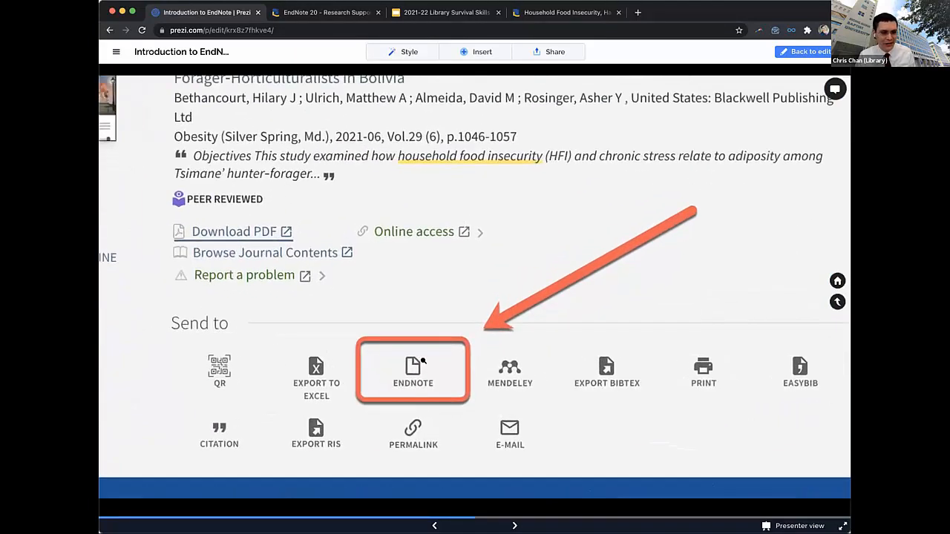
pyautogui.scroll(-2, 422, 361)
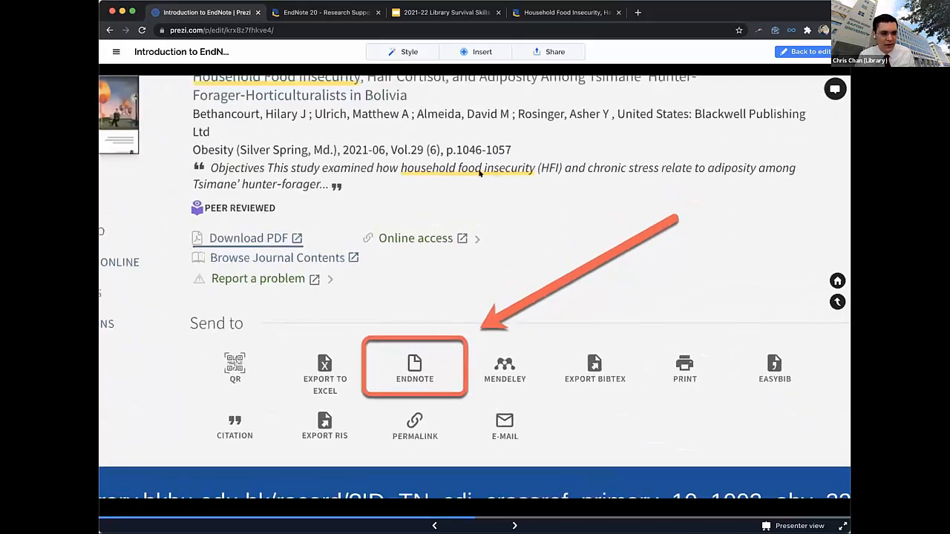
pyautogui.scroll(-3, 479, 173)
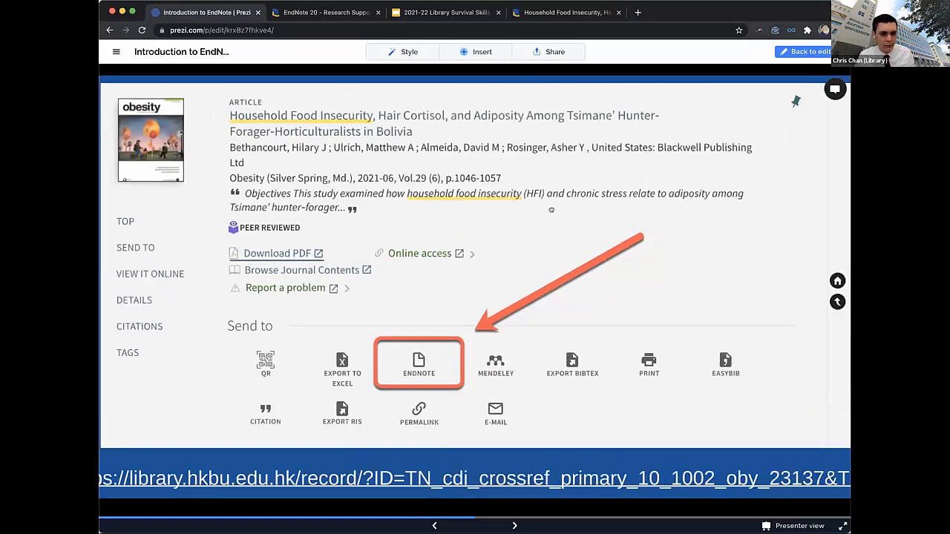
pyautogui.scroll(-3, 460, 355)
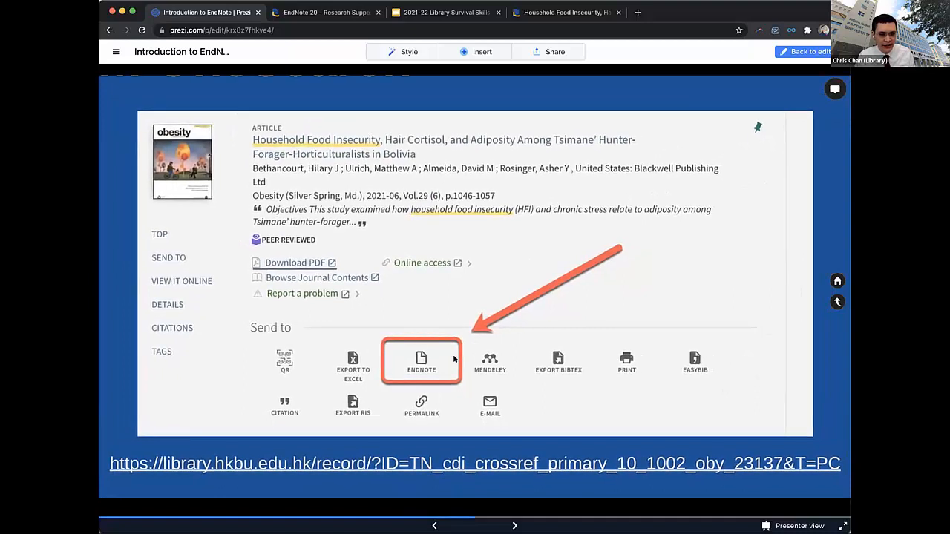
# Examine the EndNote option in the From OneSearch slide's screenshot, then advance the presentation to From other databases
pyautogui.scroll(2, 455, 359)
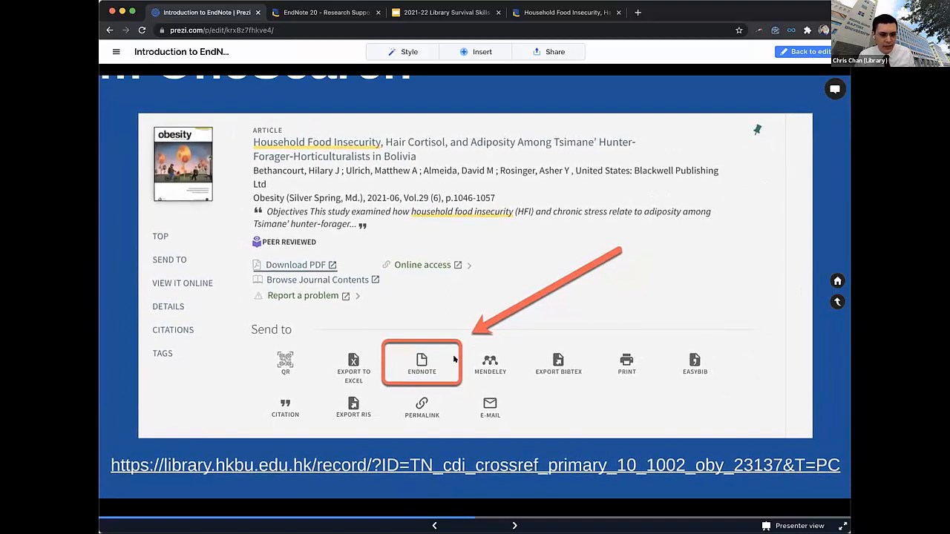
pyautogui.scroll(3, 454, 356)
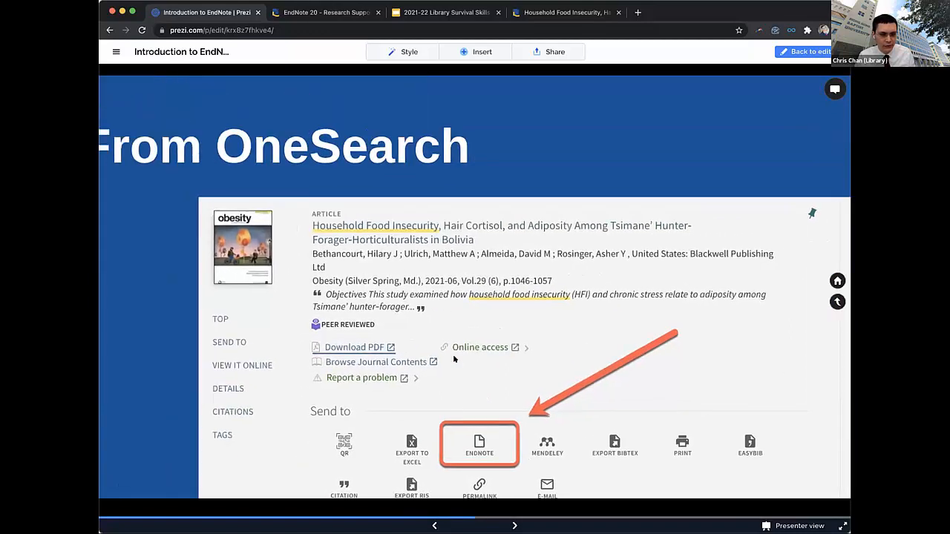
pyautogui.scroll(2, 455, 360)
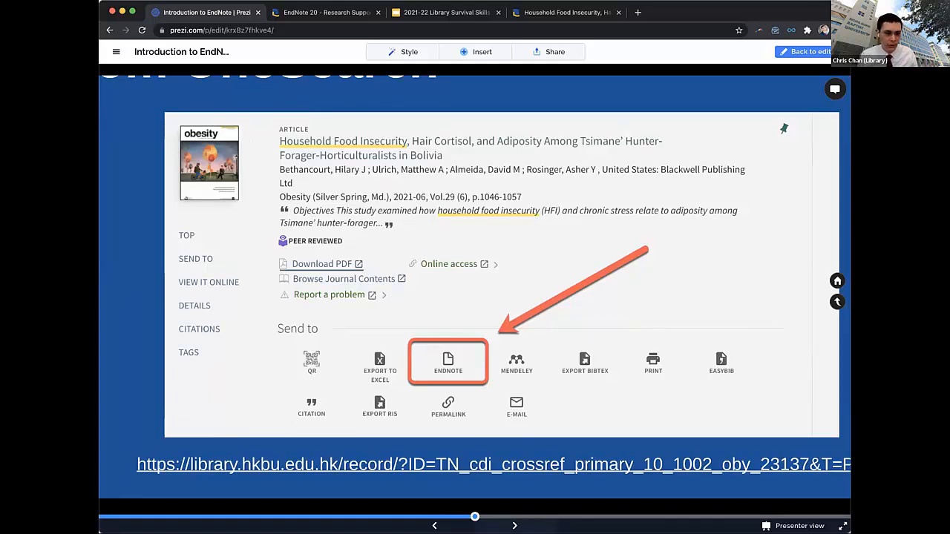
pyautogui.click(515, 526)
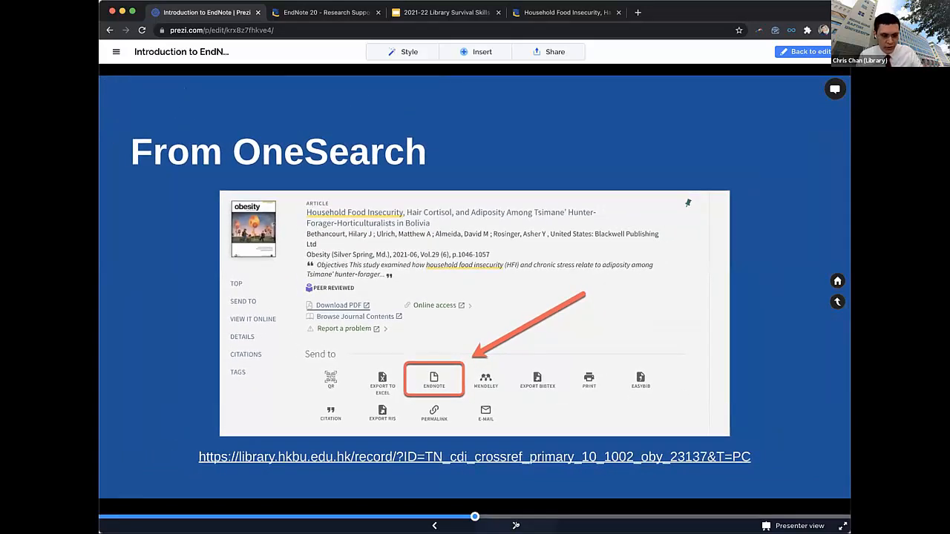
pyautogui.click(515, 526)
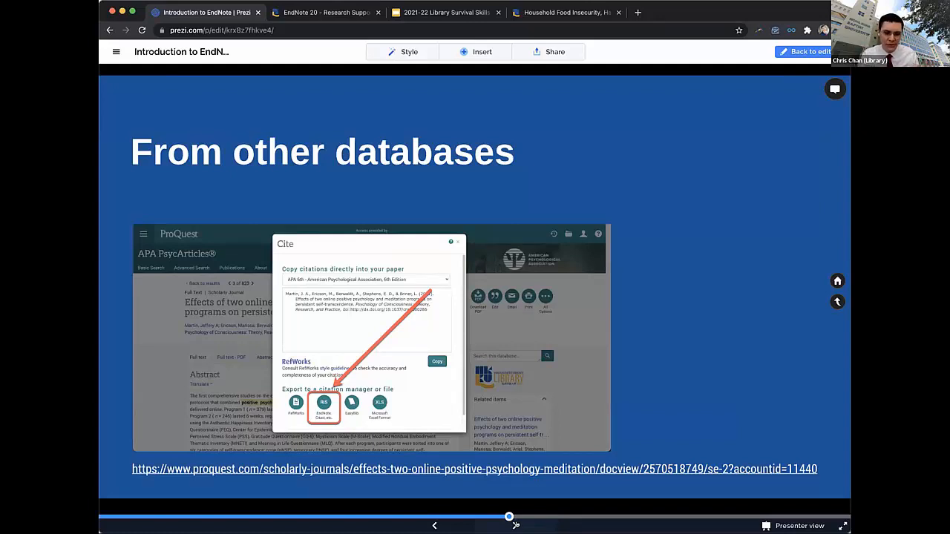
# Examine the RIS export option in the ProQuest screenshot, reveal the slide's bullet on RIS files and advance to Manual addition
pyautogui.click(312, 417)
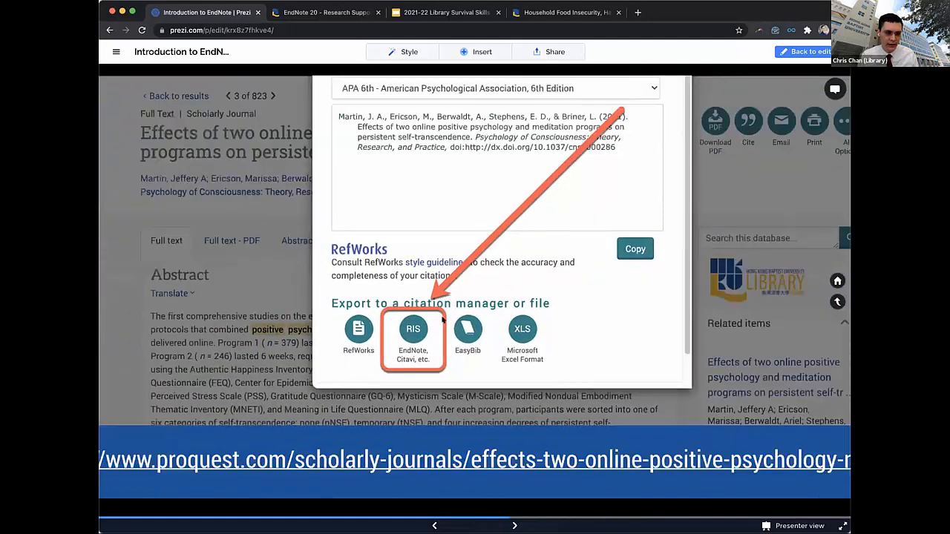
pyautogui.press('Right')
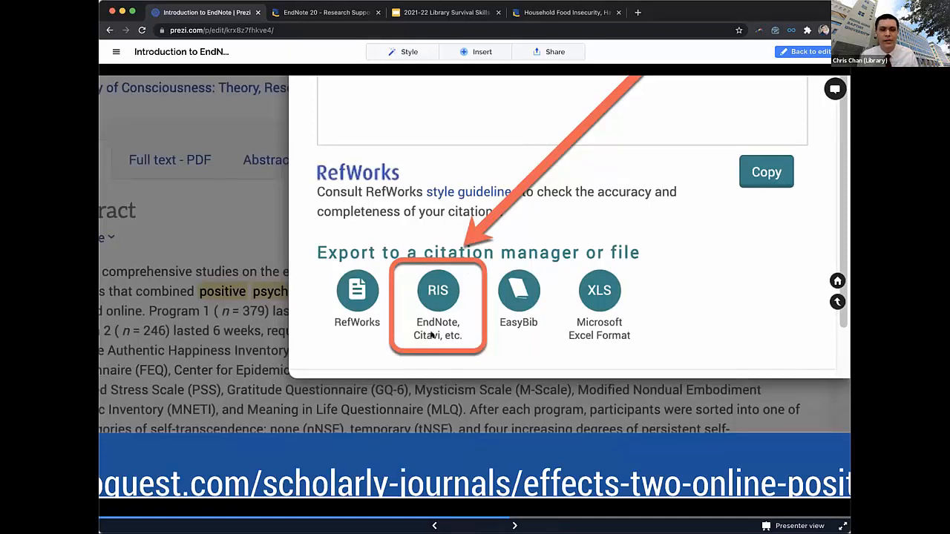
pyautogui.press('Right')
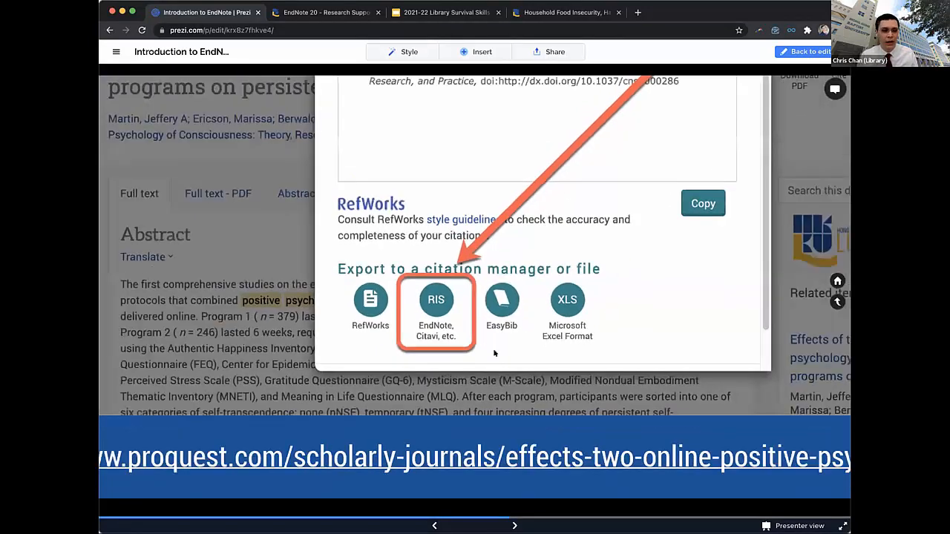
pyautogui.press('Right')
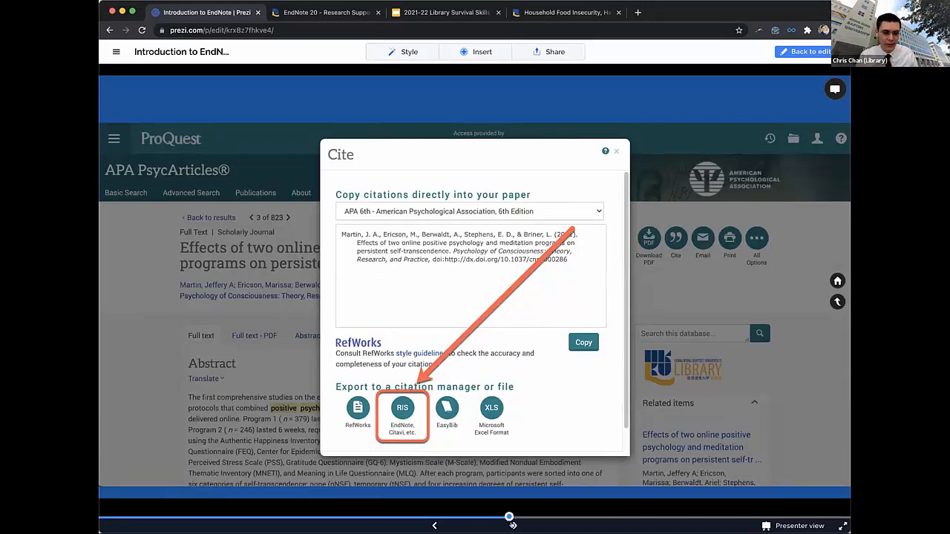
pyautogui.click(512, 525)
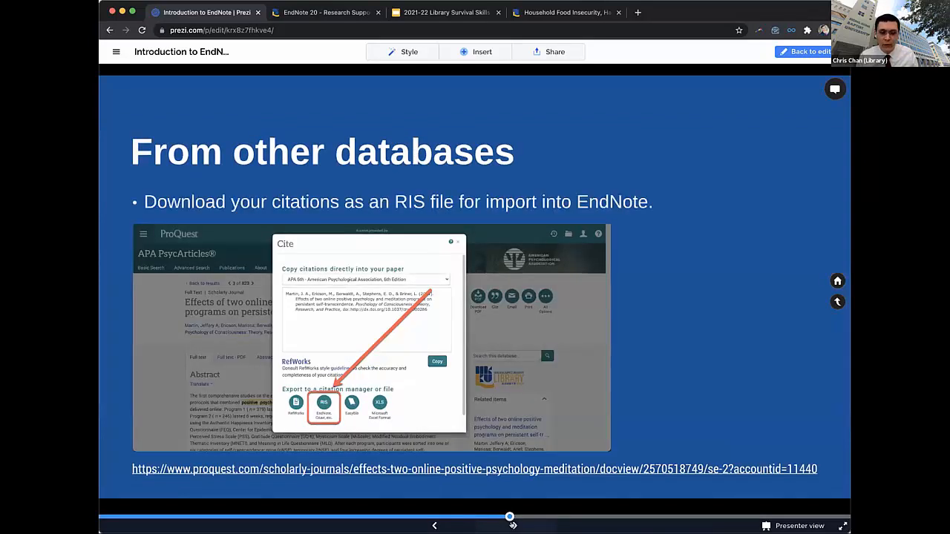
pyautogui.click(512, 525)
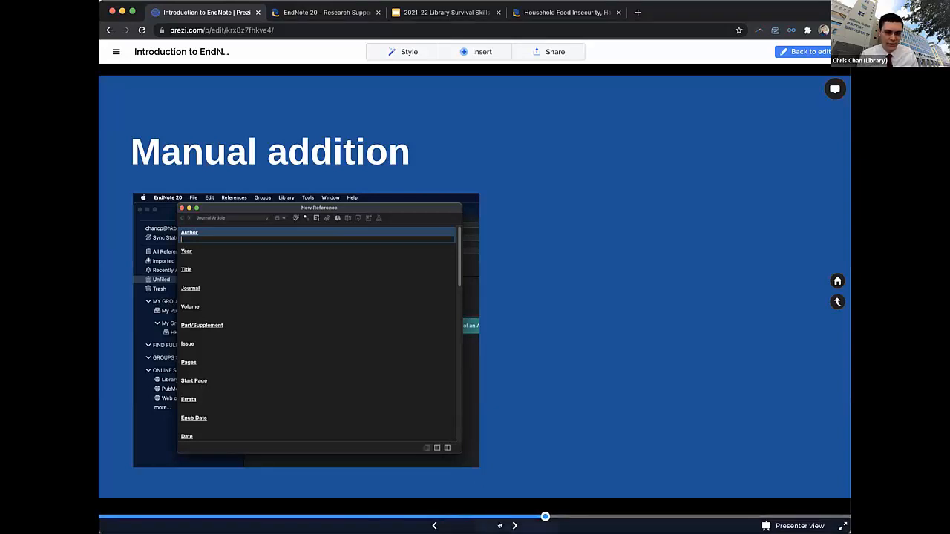
# Advance to the Attaching PDF files slide, examine its Attach PDF option up close and continue to Highlight and annotate PDFs
pyautogui.press('Right')
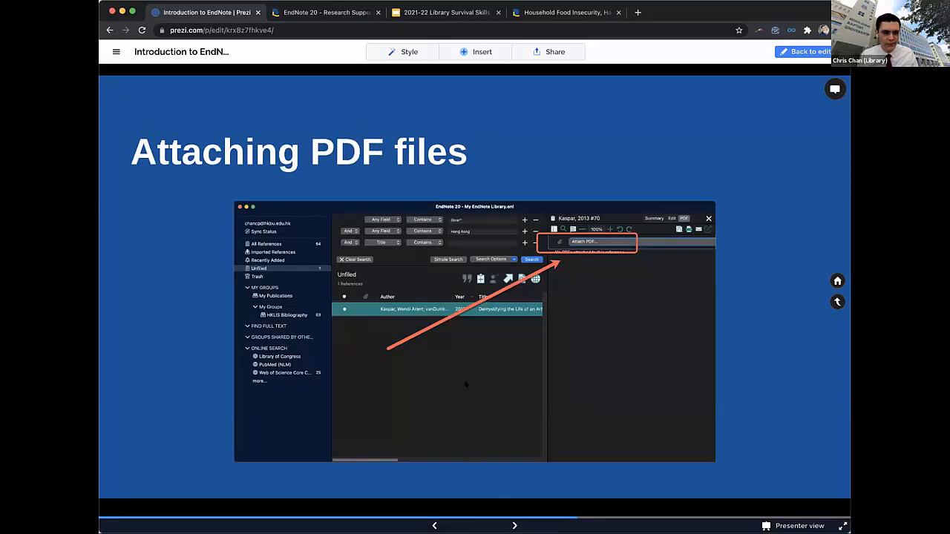
pyautogui.scroll(3, 465, 384)
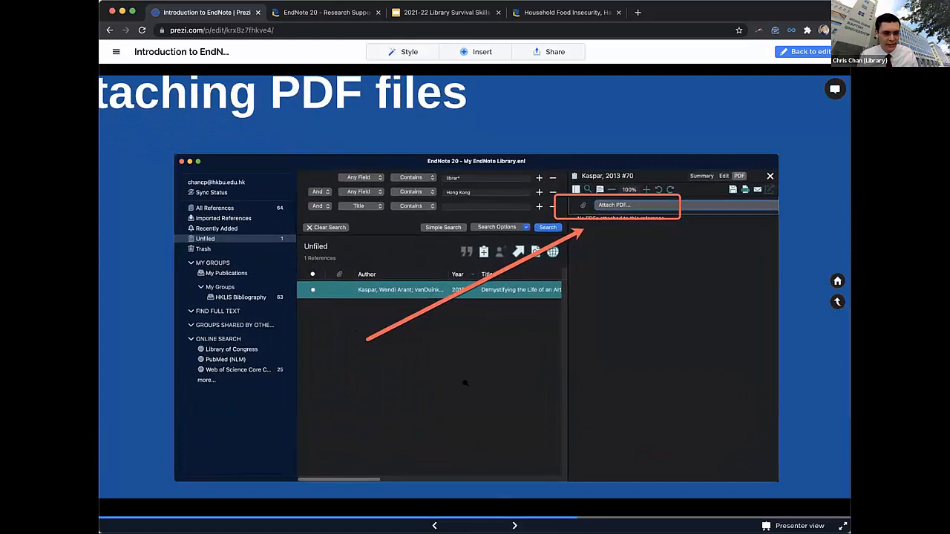
pyautogui.scroll(2, 586, 214)
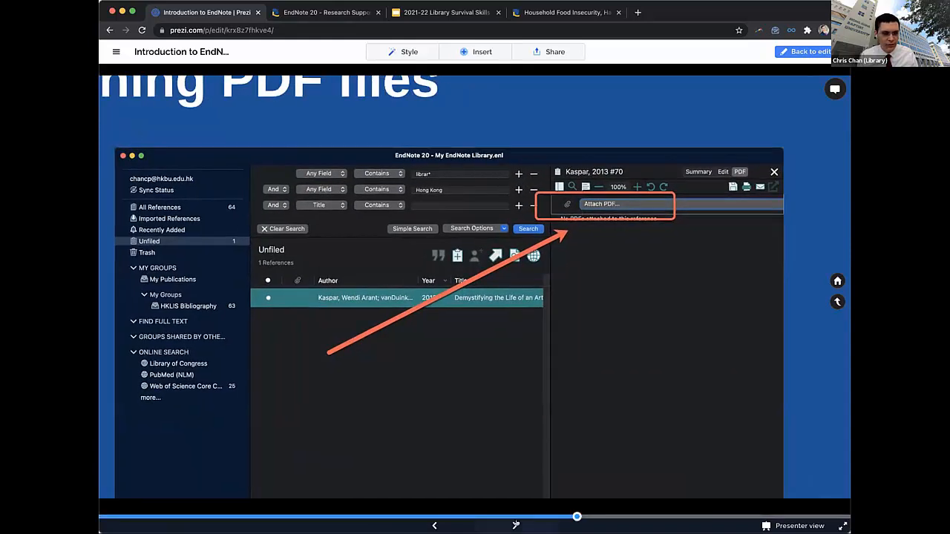
pyautogui.click(516, 525)
pyautogui.click(516, 526)
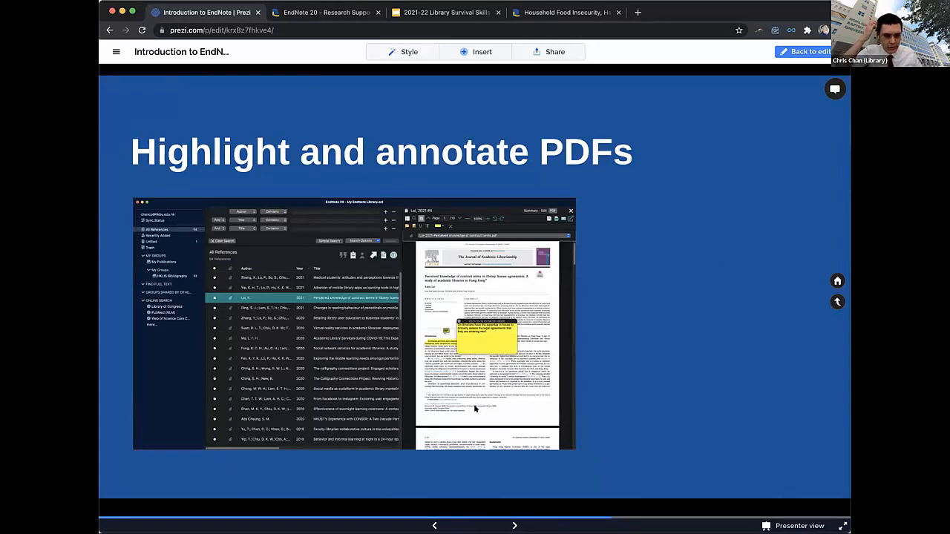
# Examine the highlighted text and sticky note in the slide's annotated PDF, and advance the presentation to Live Demo
pyautogui.click(489, 373)
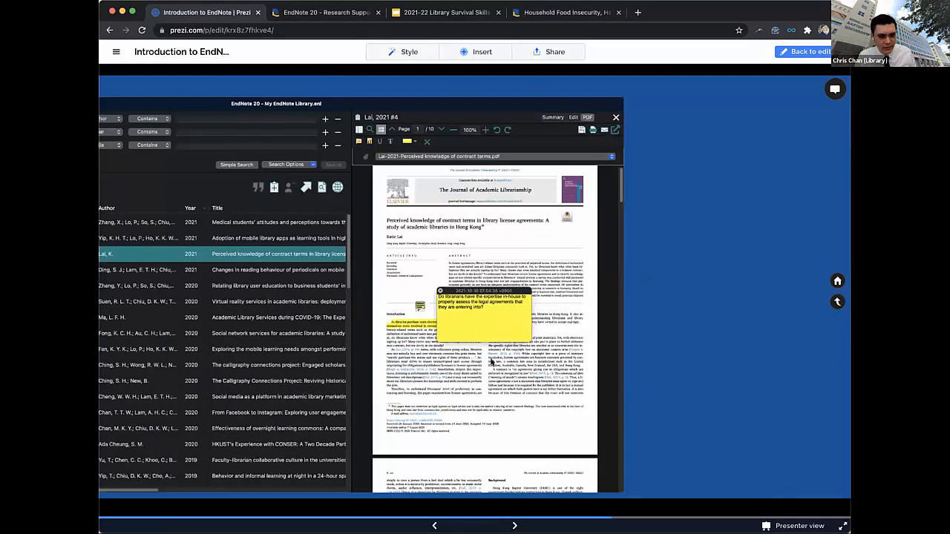
pyautogui.click(492, 361)
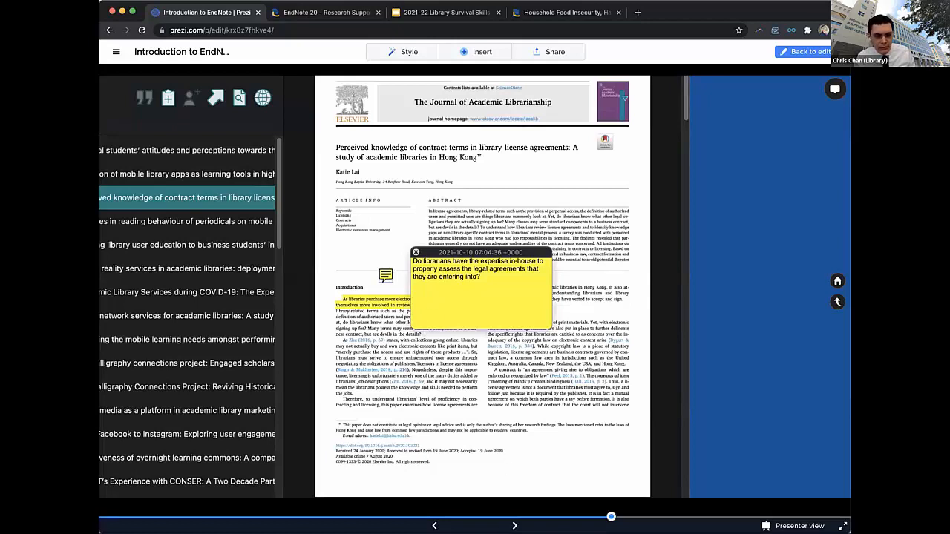
pyautogui.press('Right')
pyautogui.press('Right')
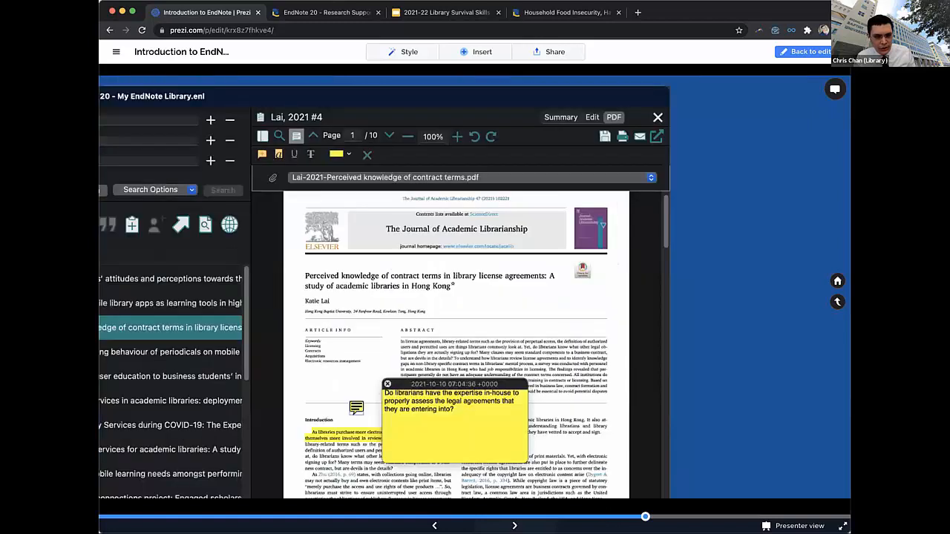
pyautogui.press('Right')
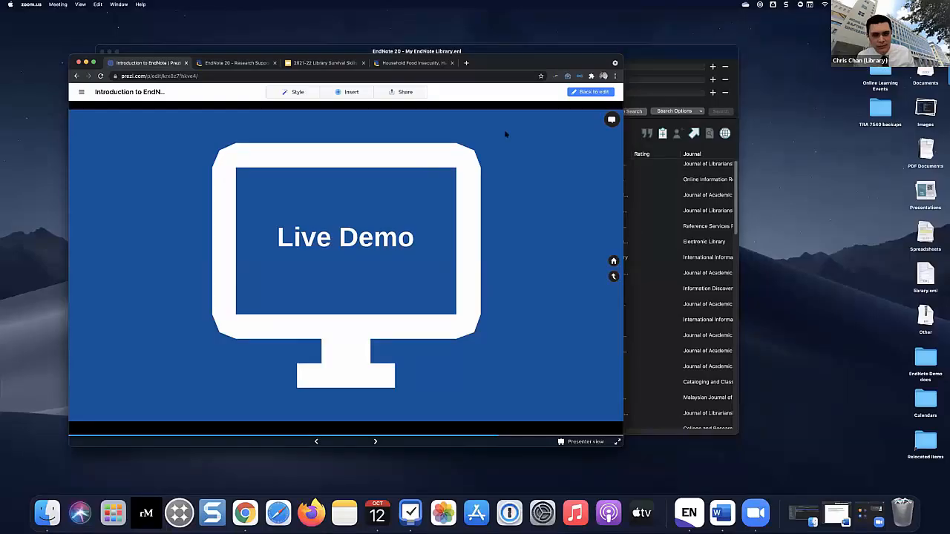
# Show the OneSearch record on Household Food Insecurity in the browser, and shrink and reposition the window so EndNote's group list stays visible
pyautogui.moveTo(524, 67); pyautogui.dragTo(557, 88)
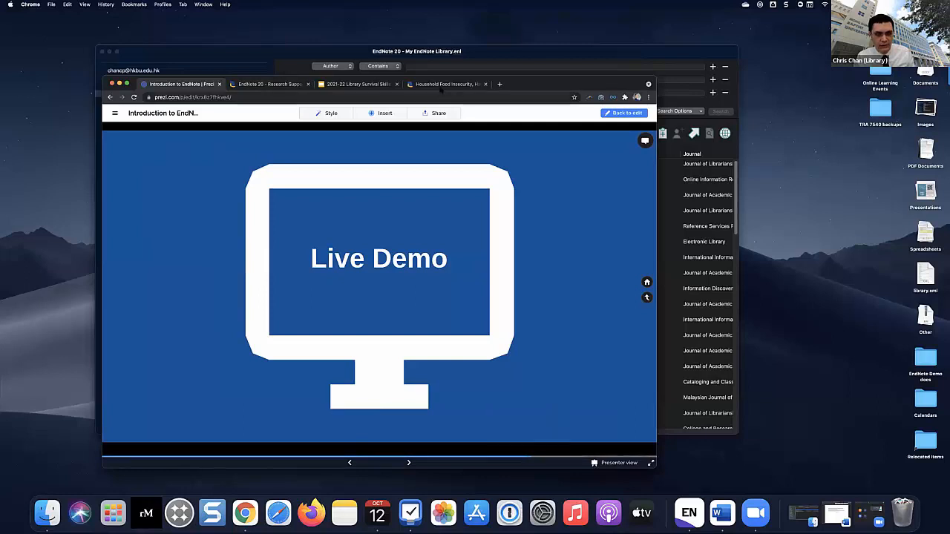
pyautogui.click(441, 84)
pyautogui.moveTo(546, 84); pyautogui.dragTo(498, 86)
pyautogui.moveTo(608, 471); pyautogui.dragTo(546, 443)
pyautogui.moveTo(493, 84); pyautogui.dragTo(624, 84)
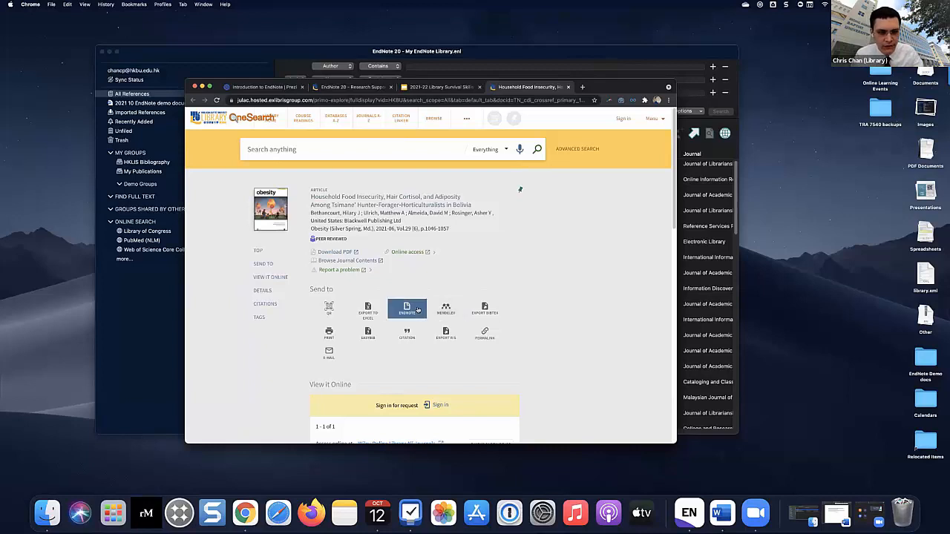
# Send the OneSearch record on Household Food Insecurity to EndNote
pyautogui.scroll(-2, 378, 296)
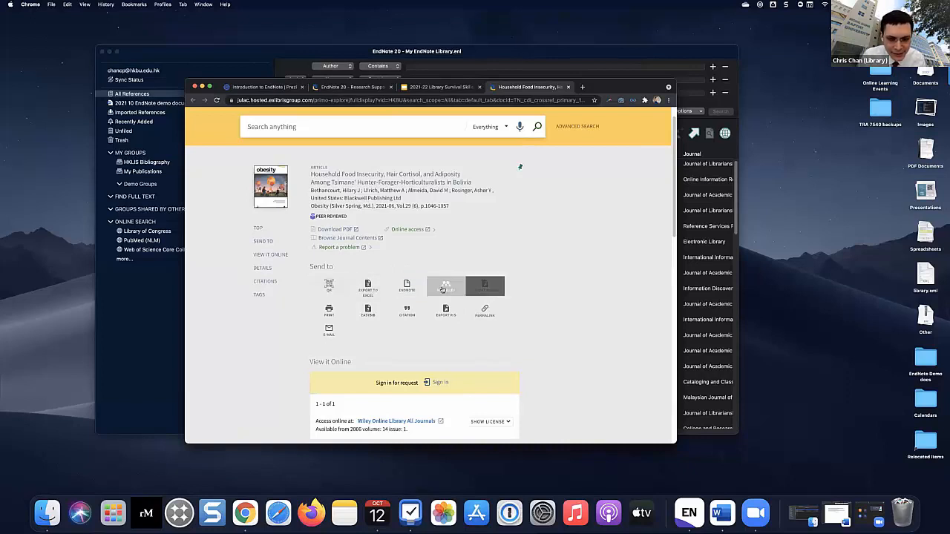
pyautogui.click(406, 312)
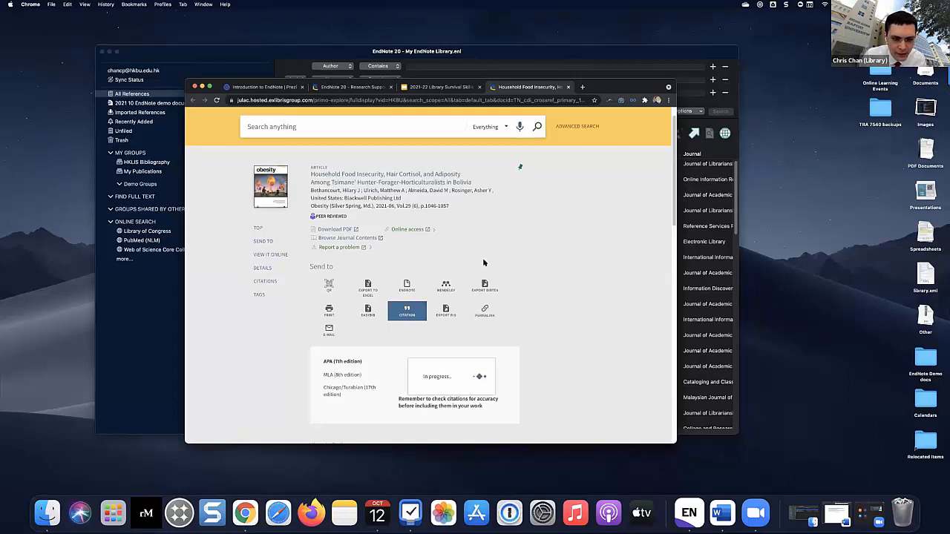
pyautogui.click(407, 286)
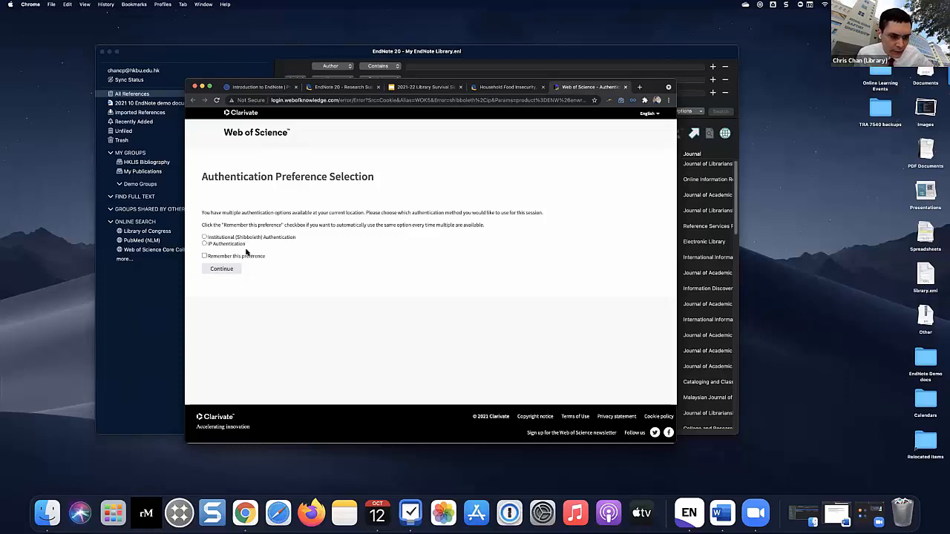
# Choose IP Authentication as the Web of Science authentication method and continue to the EndNote sign-in page
pyautogui.click(205, 244)
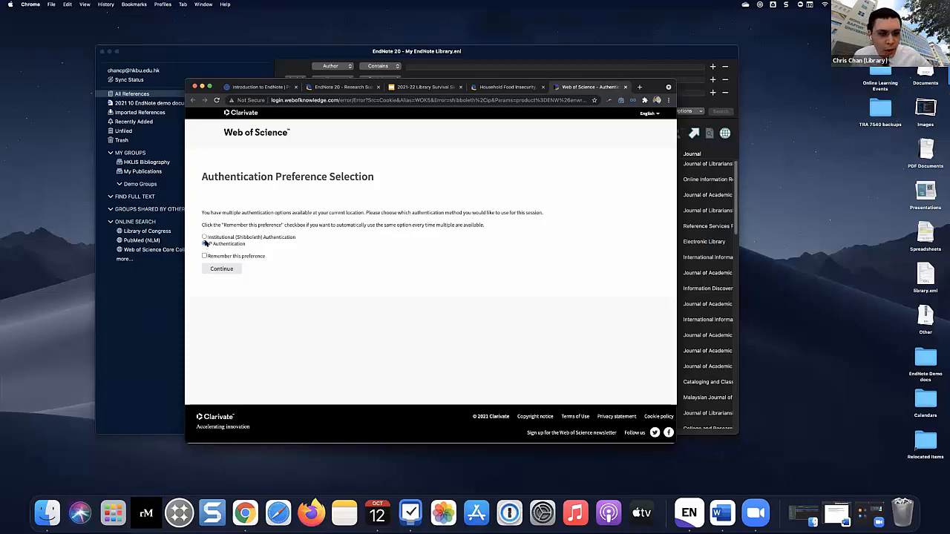
pyautogui.click(205, 238)
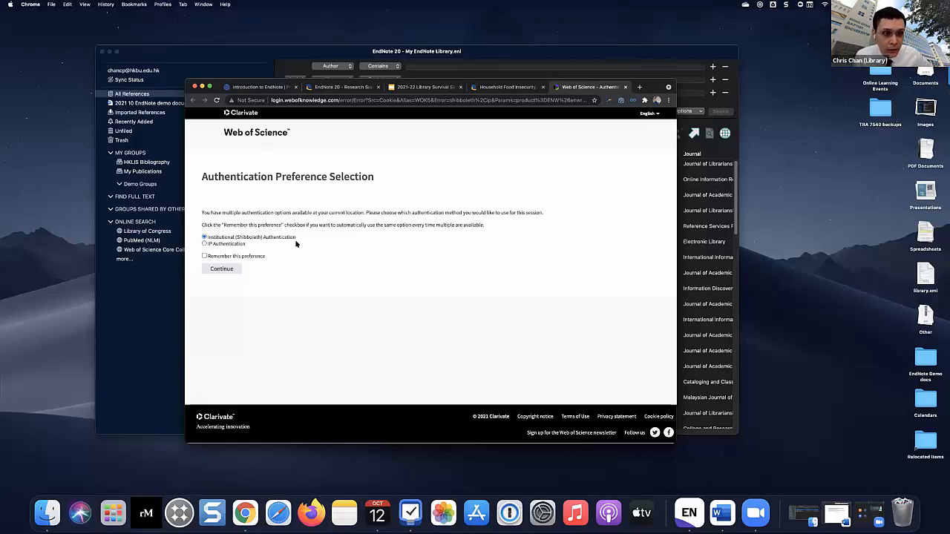
pyautogui.click(204, 243)
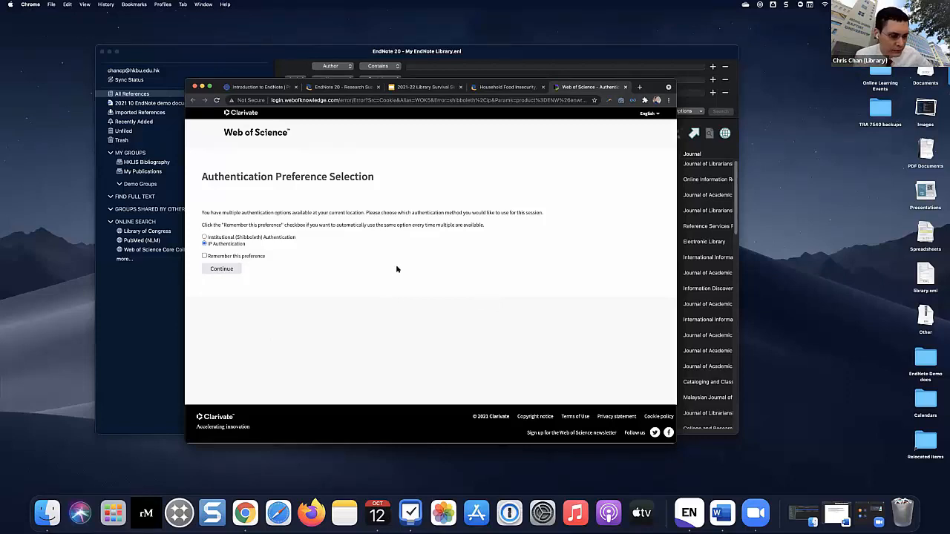
pyautogui.click(230, 270)
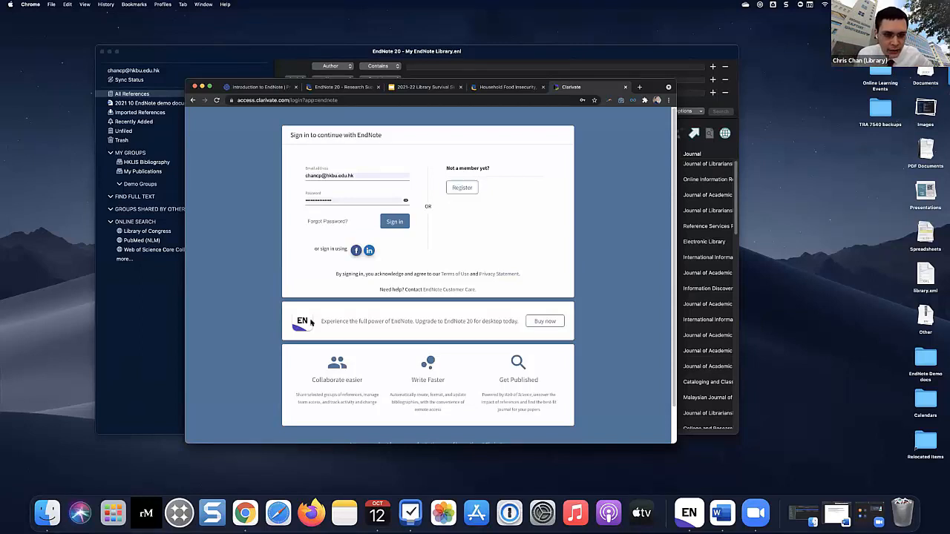
# Sign in to EndNote online with the prefilled account details and check the number of records imported from Primo
pyautogui.click(394, 222)
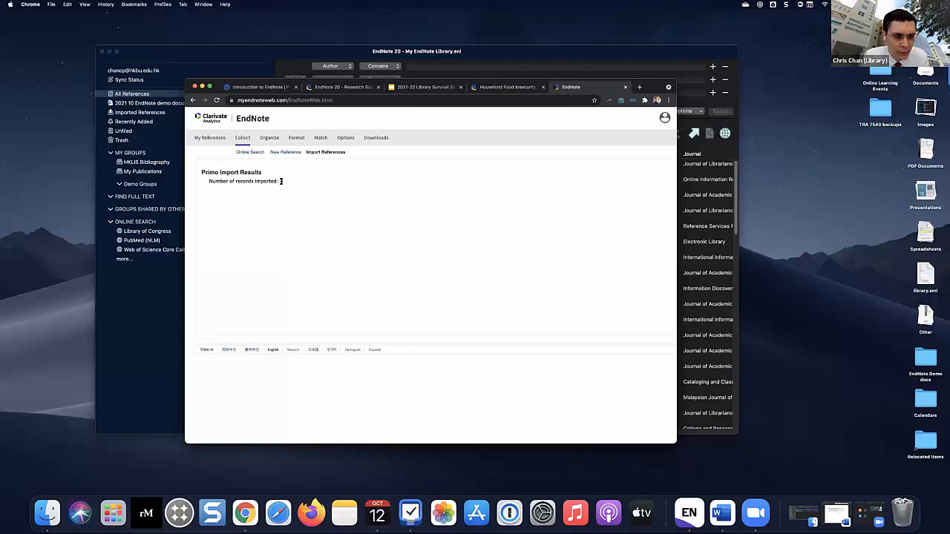
pyautogui.moveTo(201, 174); pyautogui.dragTo(219, 173)
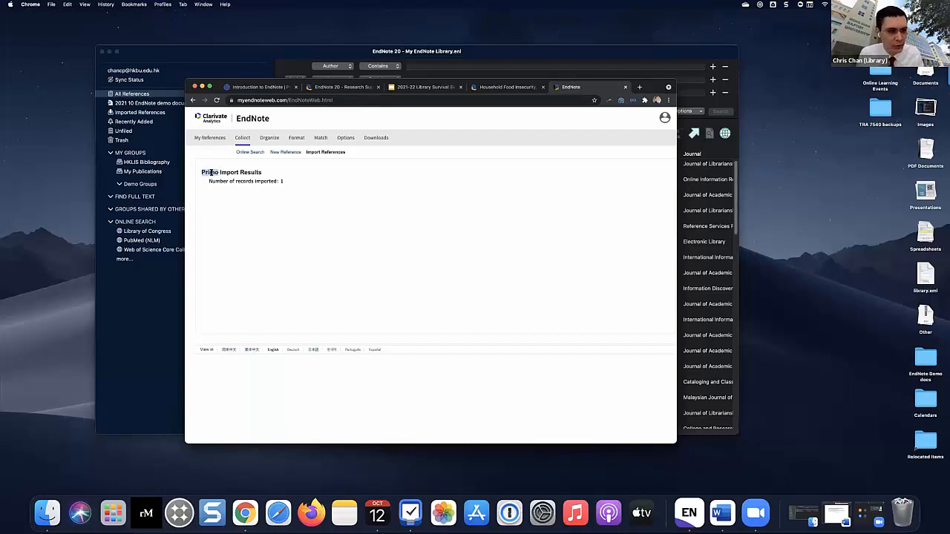
pyautogui.tripleClick(264, 183)
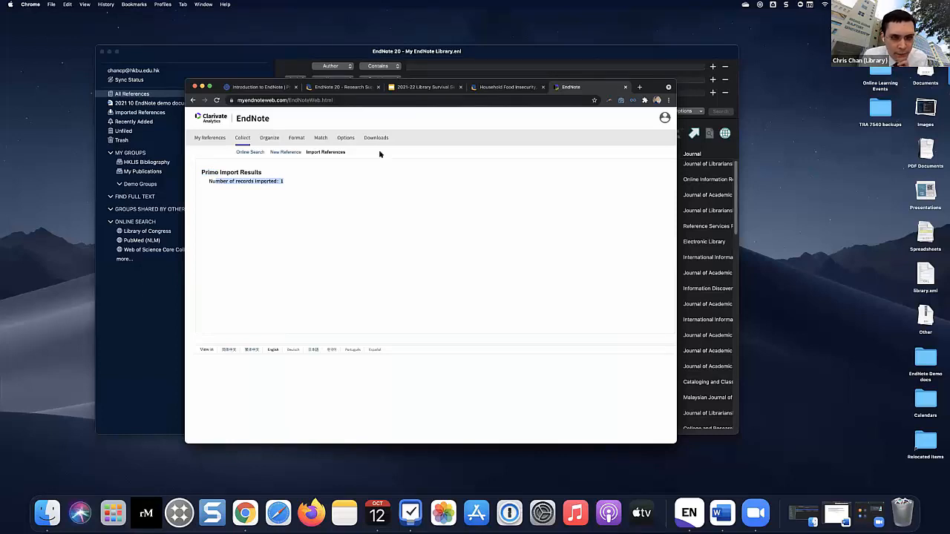
# Switch to the EndNote 20 library, check the Unfiled and Recently Added groups for the imported record, and move the window aside
pyautogui.click(423, 52)
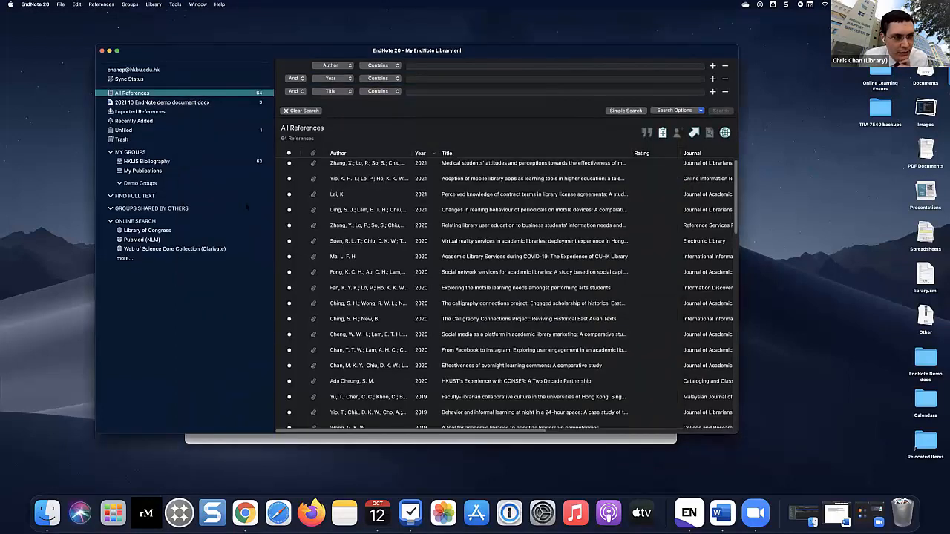
pyautogui.click(140, 130)
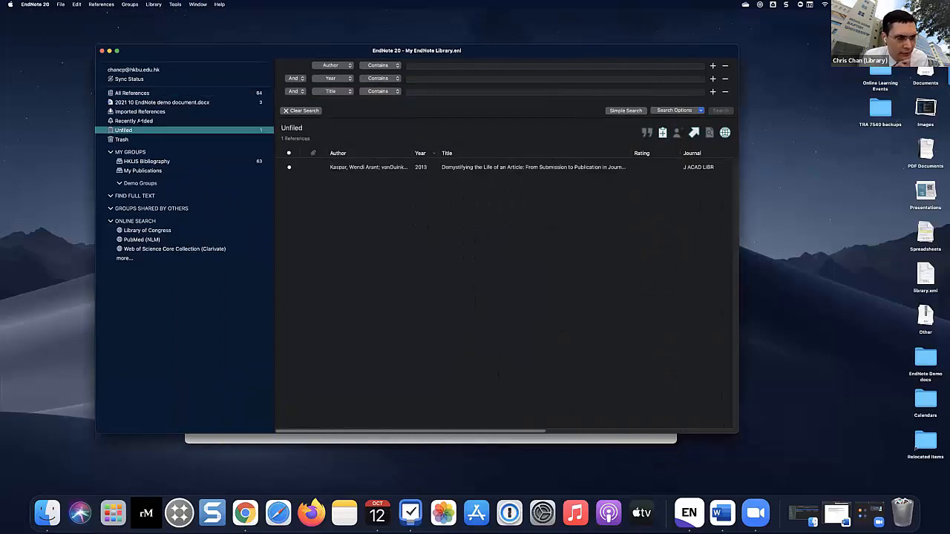
pyautogui.click(135, 121)
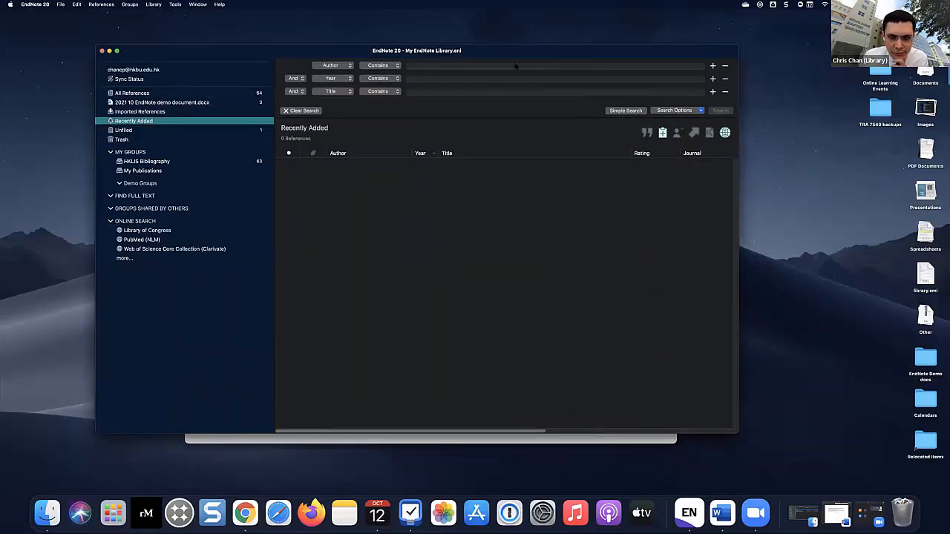
pyautogui.moveTo(517, 56); pyautogui.dragTo(447, 56)
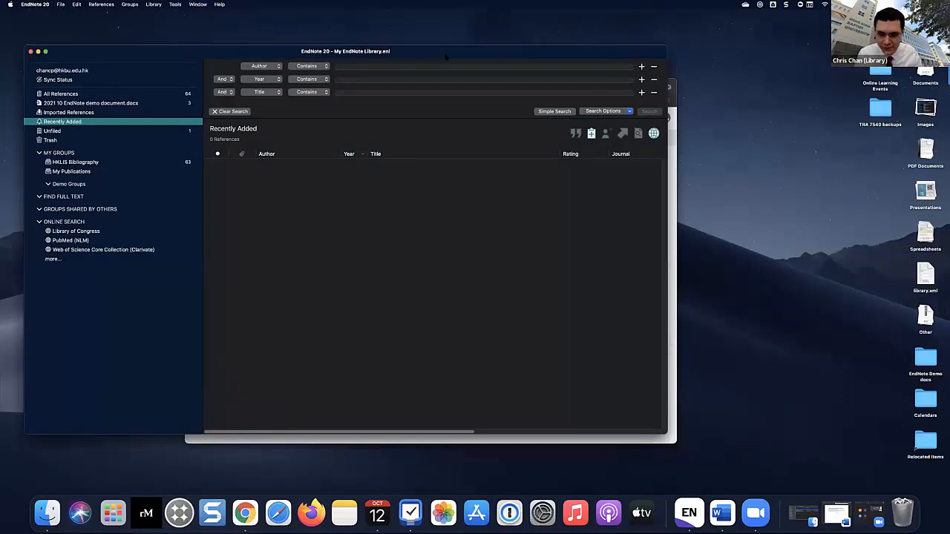
# Switch to the browser and review the Primo import results with the window moved clear of the EndNote library
pyautogui.click(674, 133)
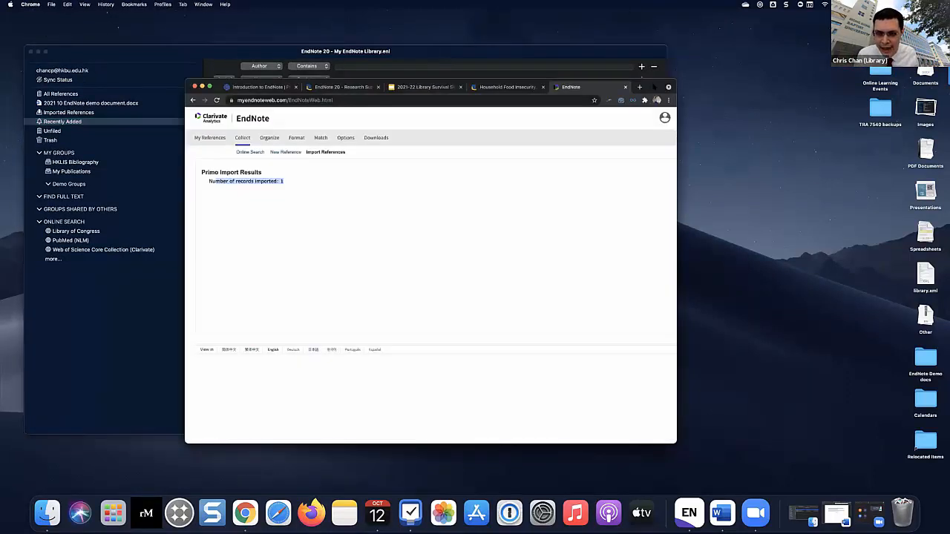
pyautogui.moveTo(655, 99); pyautogui.dragTo(786, 109)
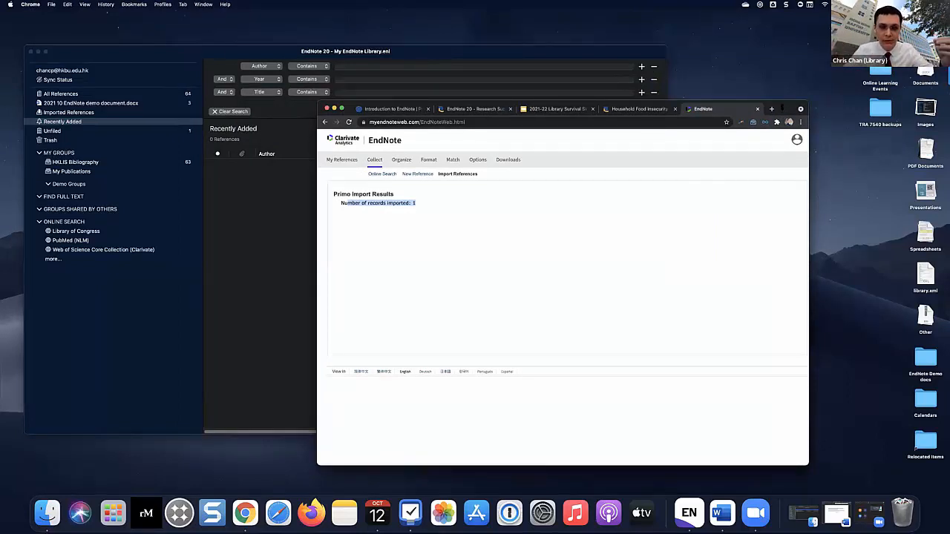
pyautogui.click(401, 205)
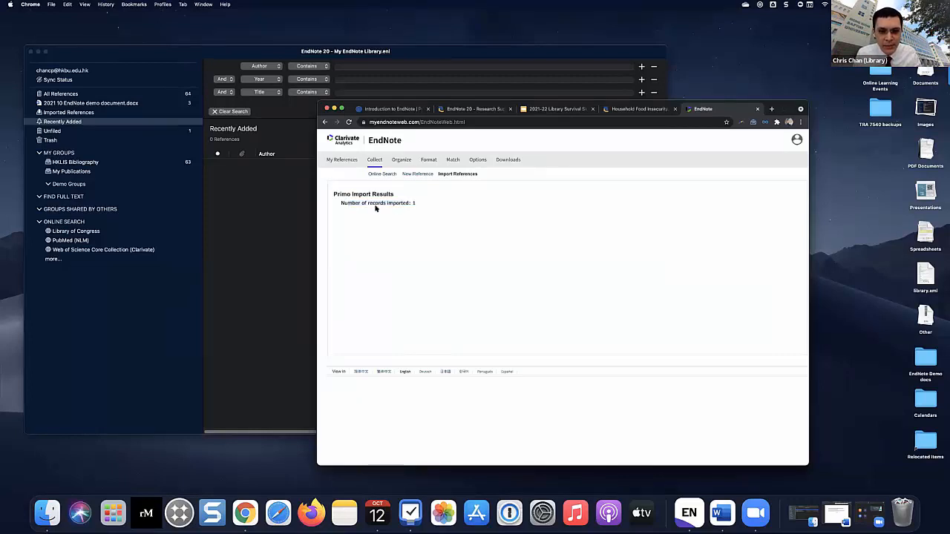
# Switch to EndNote 20, sync the library with the online library, and show the Recently Added group
pyautogui.click(297, 174)
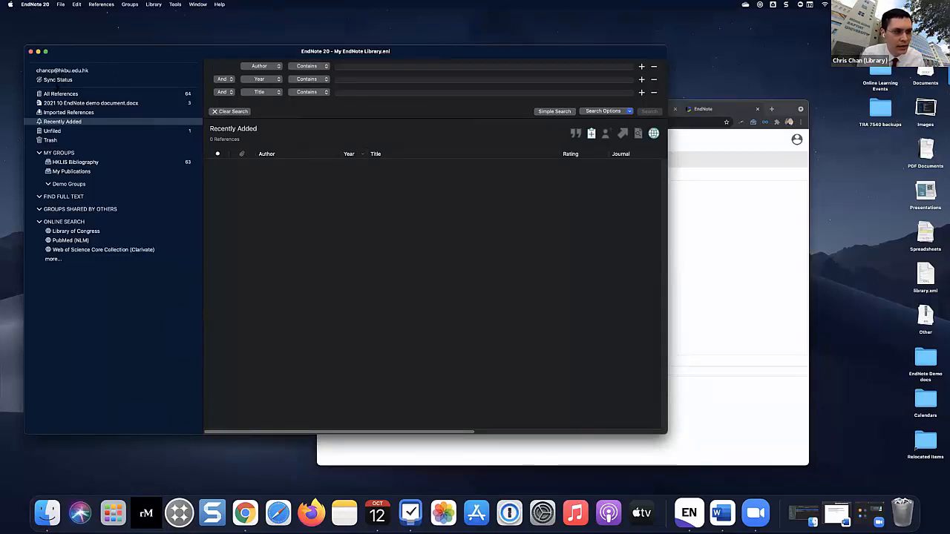
pyautogui.click(58, 79)
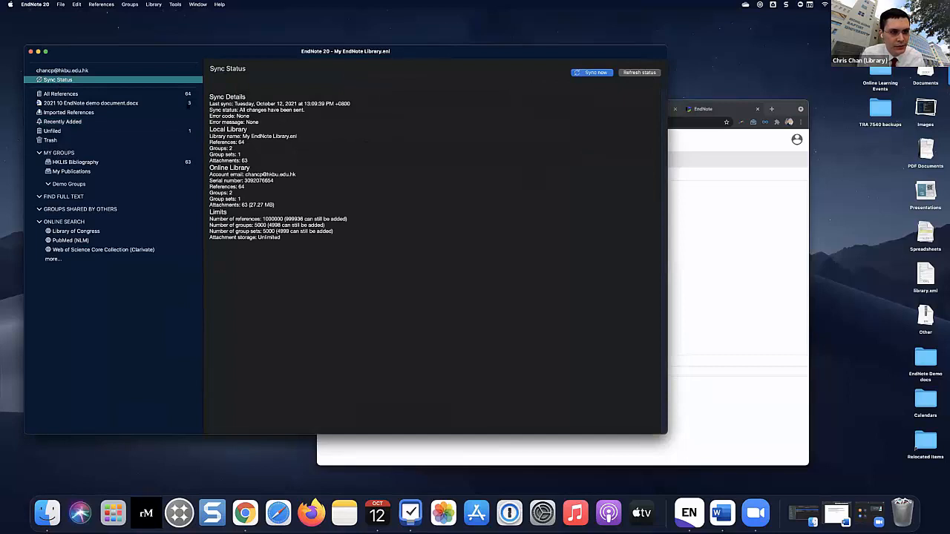
pyautogui.click(594, 72)
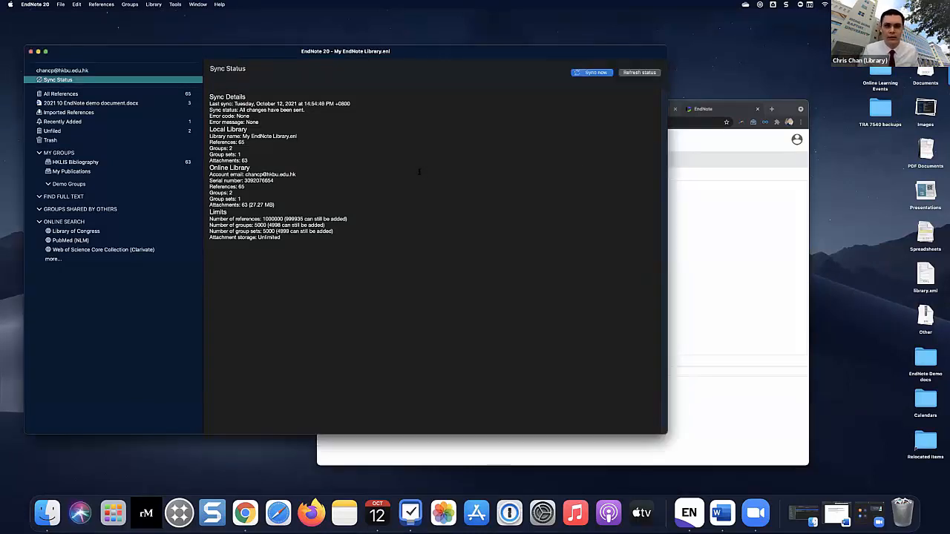
pyautogui.click(99, 121)
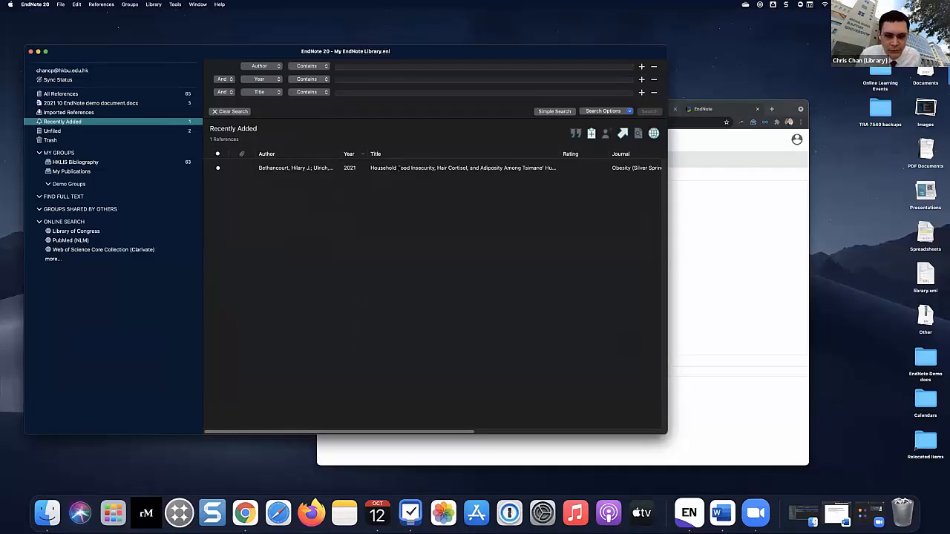
# Widen the EndNote library window and bring up the EndNote Demo docs folder in Finder, placing it beside the reference list
pyautogui.moveTo(666, 435); pyautogui.dragTo(722, 429)
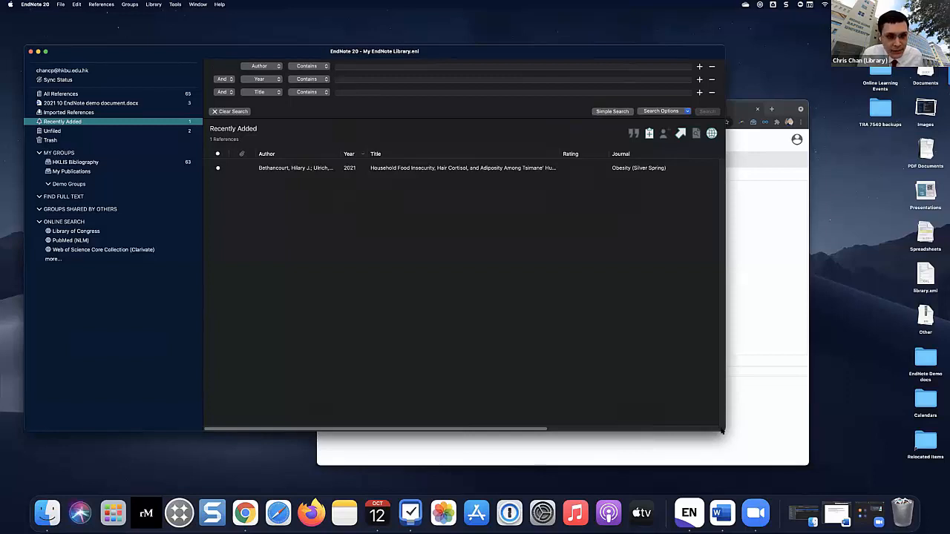
pyautogui.click(47, 513)
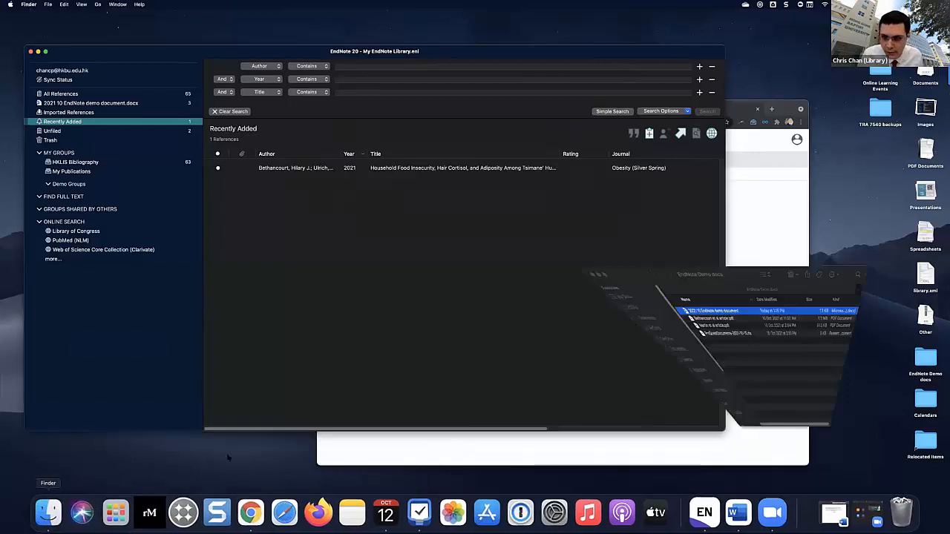
pyautogui.moveTo(713, 186); pyautogui.dragTo(660, 219)
pyautogui.click(626, 262)
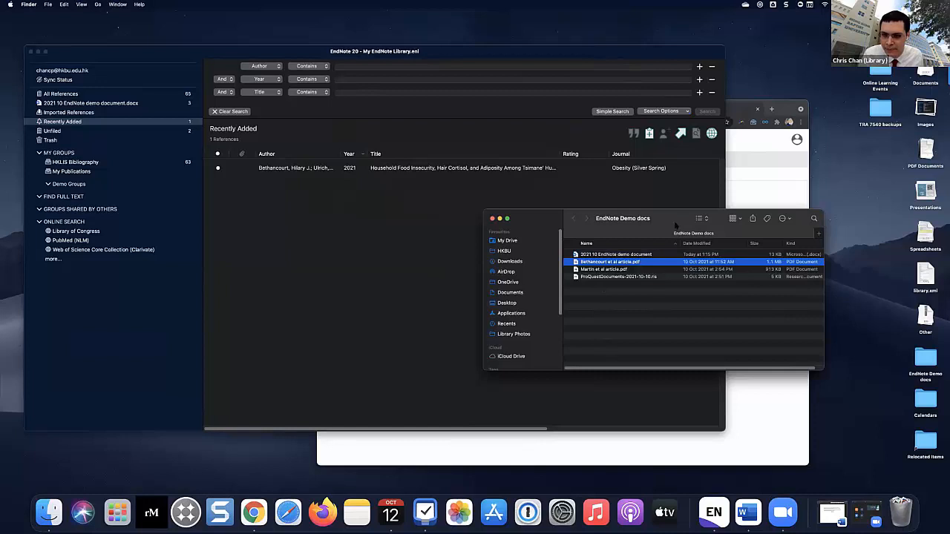
pyautogui.moveTo(677, 222); pyautogui.dragTo(730, 268)
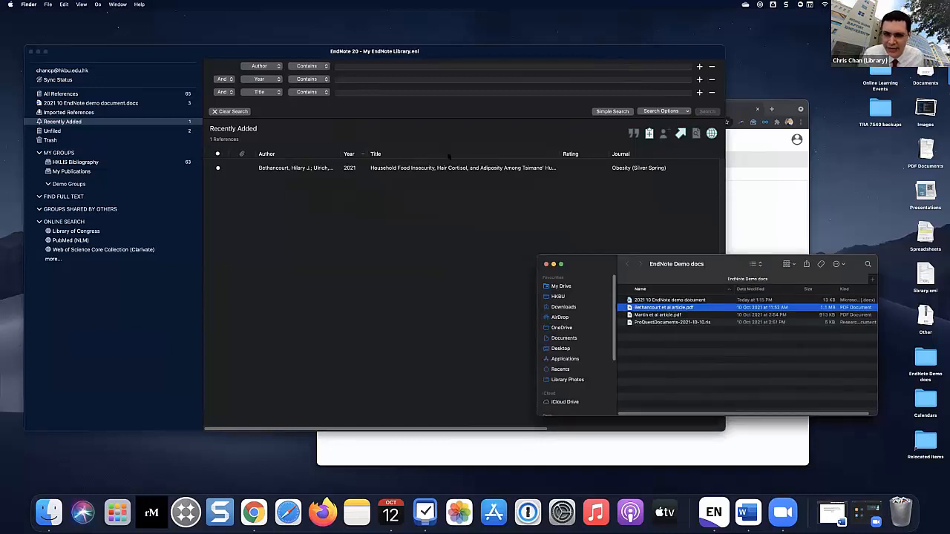
# Open the Household Food Insecurity reference in EndNote 20 and attach its article PDF from the EndNote Demo docs folder
pyautogui.click(505, 170)
pyautogui.click(509, 170)
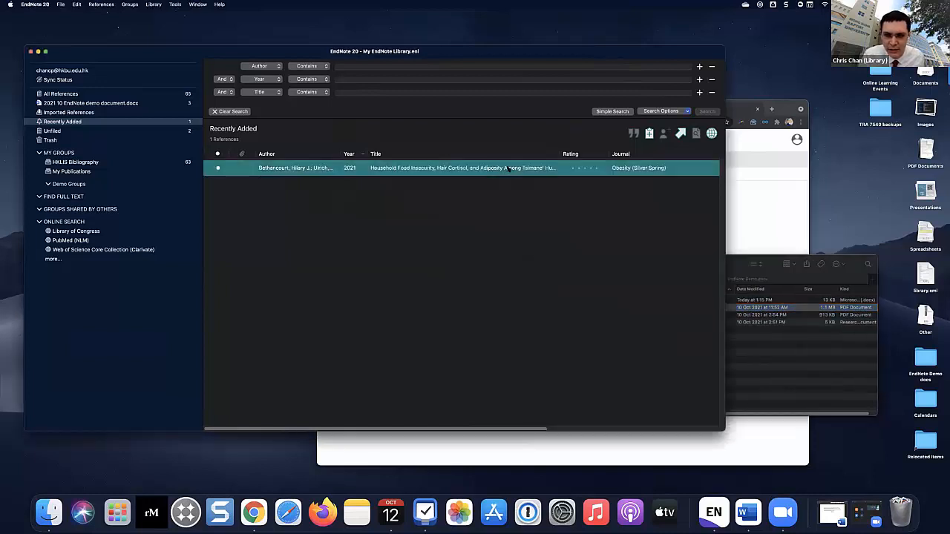
pyautogui.doubleClick(473, 171)
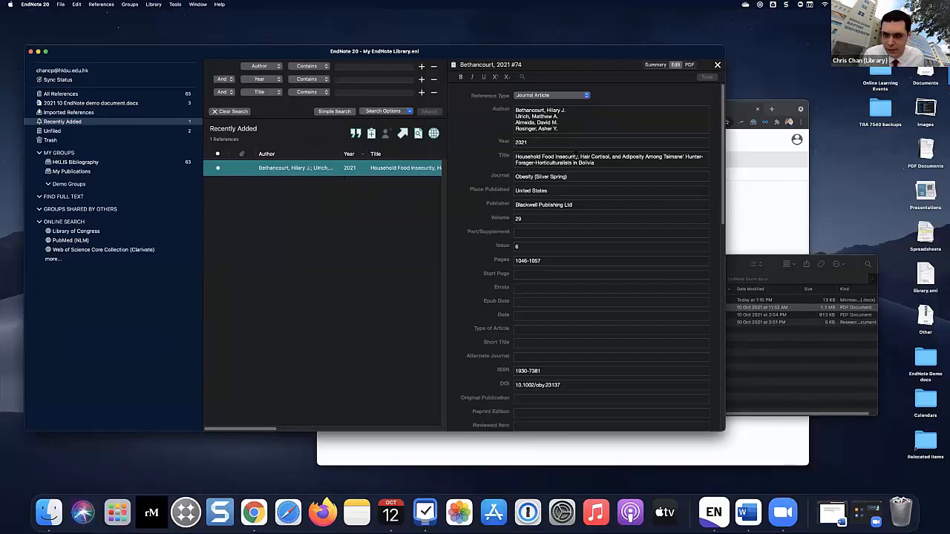
pyautogui.click(690, 65)
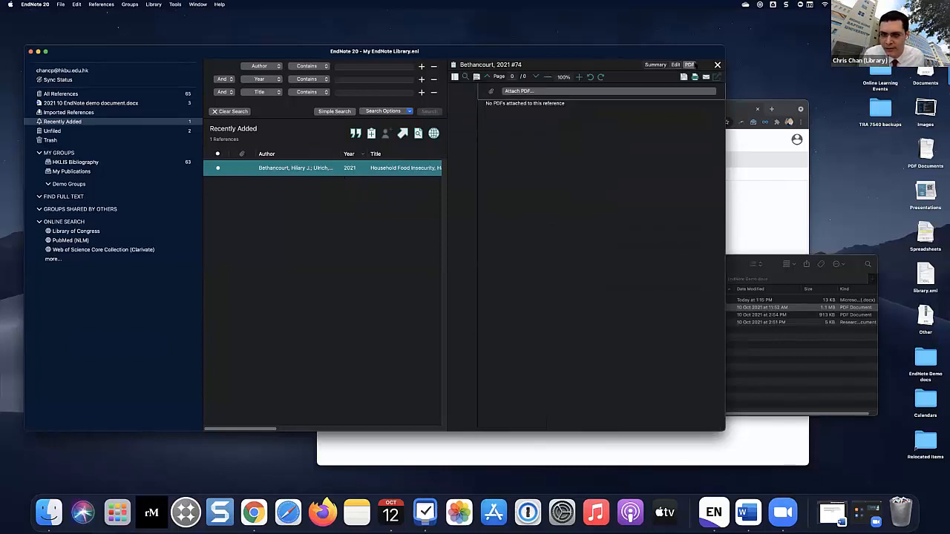
pyautogui.click(520, 92)
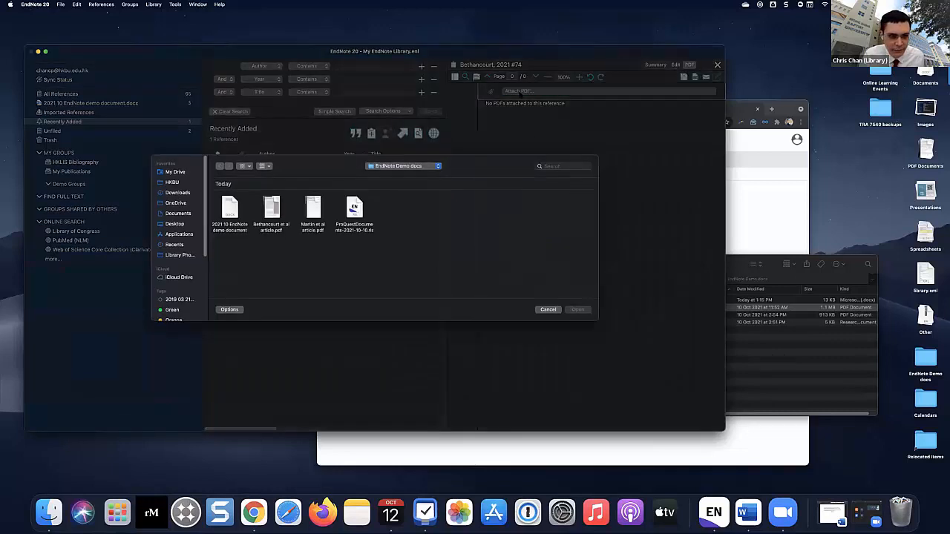
pyautogui.click(271, 211)
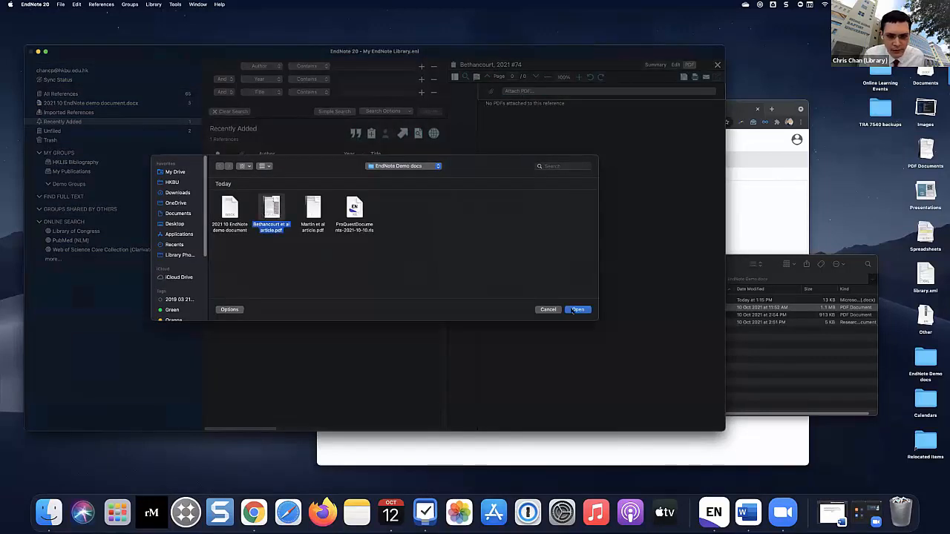
pyautogui.click(577, 309)
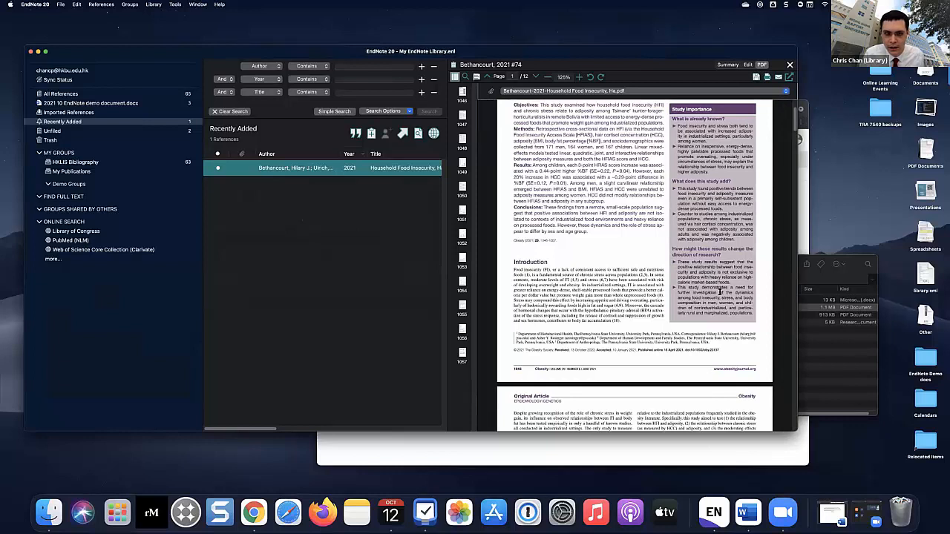
# Save the changes to the record, start another library sync, and return to the Recently Added group
pyautogui.click(52, 79)
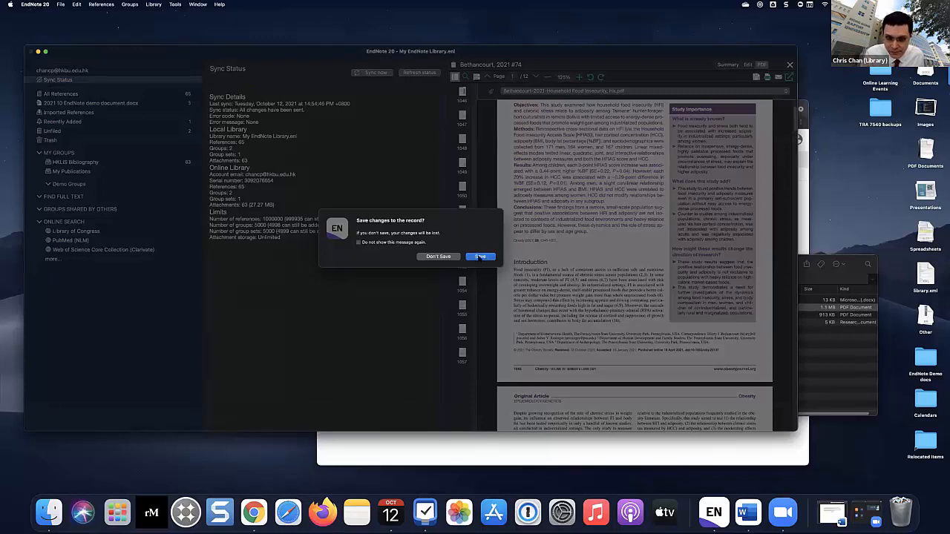
pyautogui.click(479, 257)
pyautogui.click(380, 73)
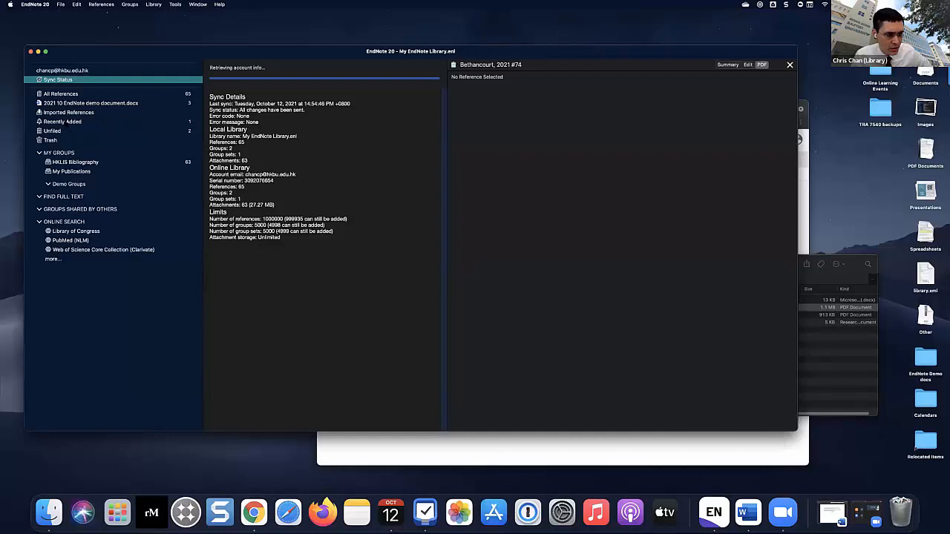
pyautogui.click(62, 121)
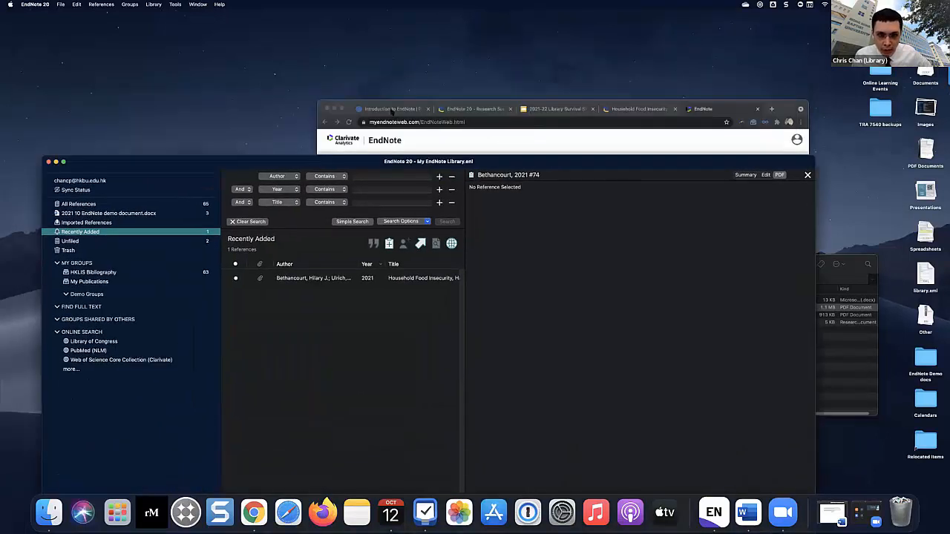
# Switch to the browser presentation, go back to the "From other databases" slide, and open its ProQuest article link in an enlarged window
pyautogui.click(391, 109)
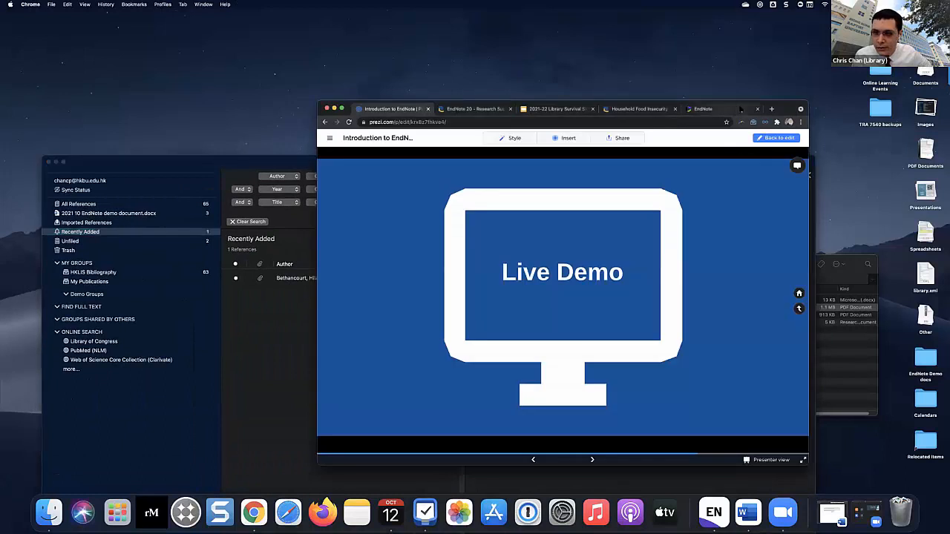
pyautogui.click(533, 460)
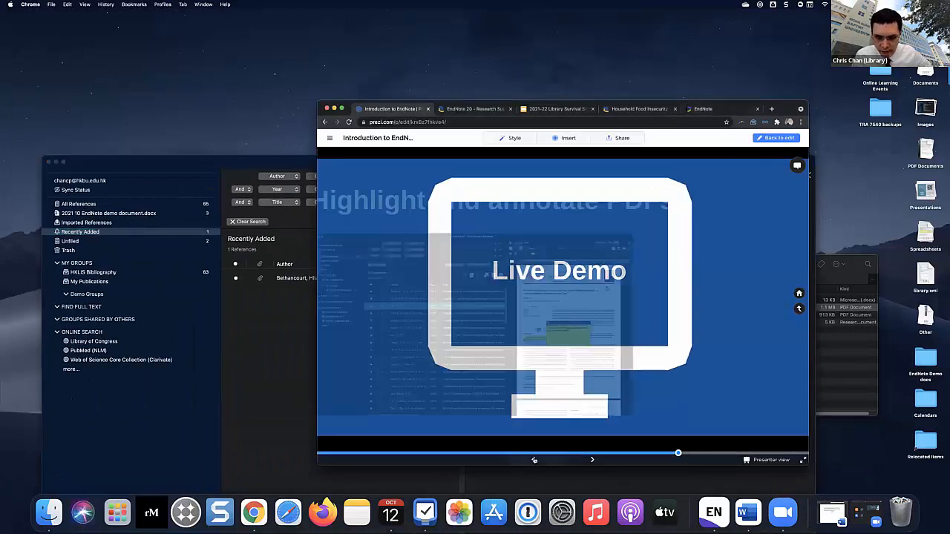
pyautogui.click(534, 459)
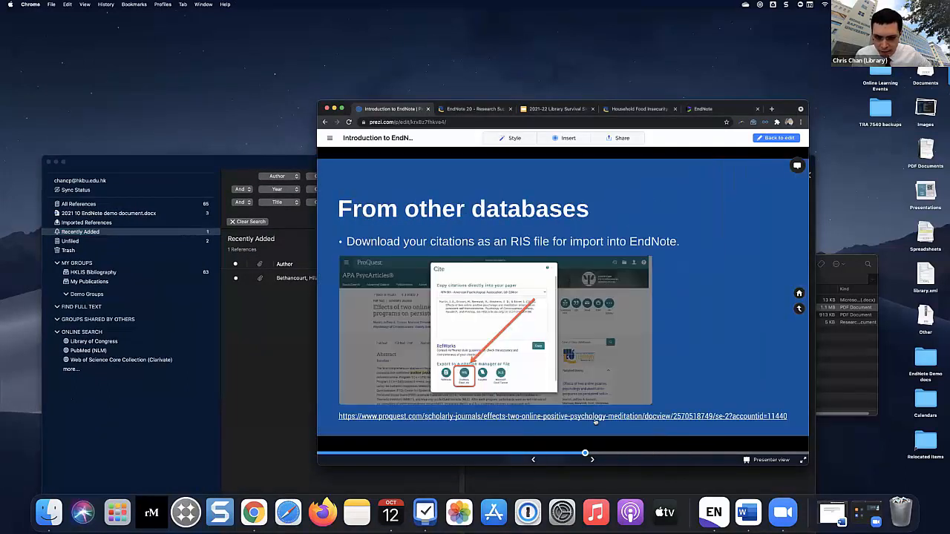
pyautogui.click(492, 433)
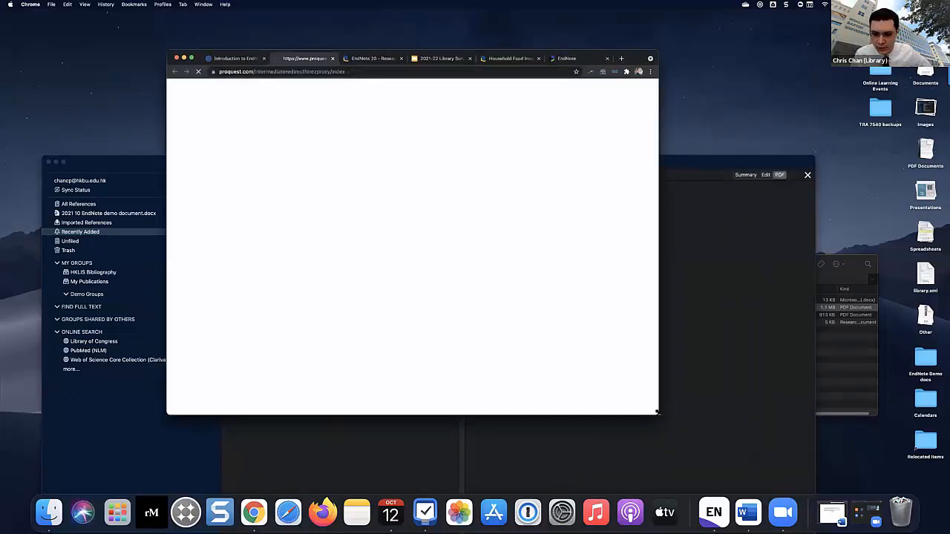
pyautogui.moveTo(738, 445); pyautogui.dragTo(768, 469)
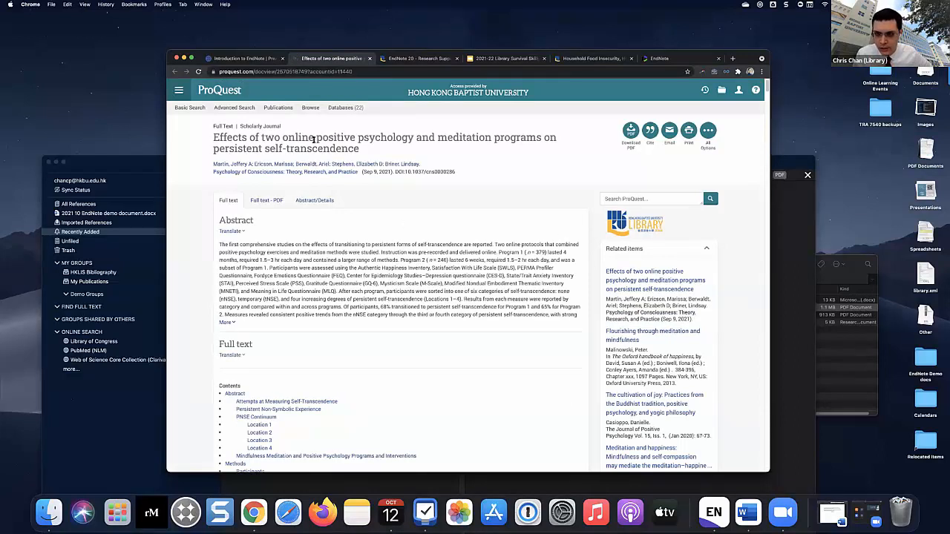
# Examine the RIS export settings among the ProQuest article's save options and close them without exporting
pyautogui.click(705, 134)
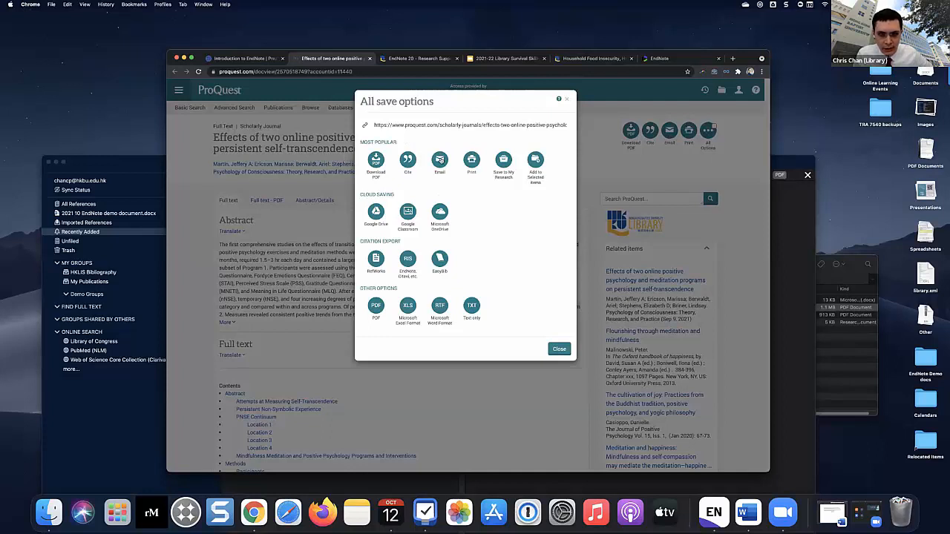
pyautogui.click(409, 258)
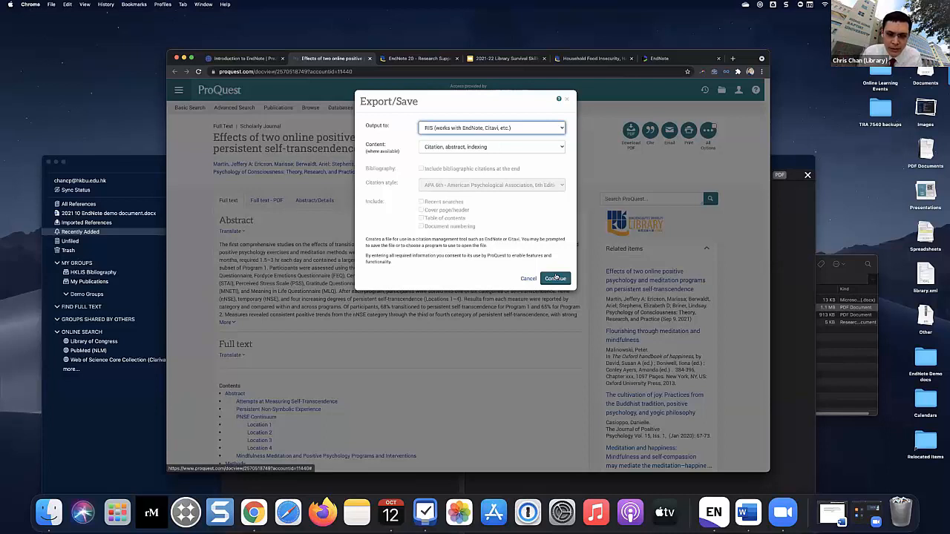
pyautogui.click(567, 99)
# Add the article on online positive psychology and meditation programs to ProQuest's selected items
pyautogui.click(720, 92)
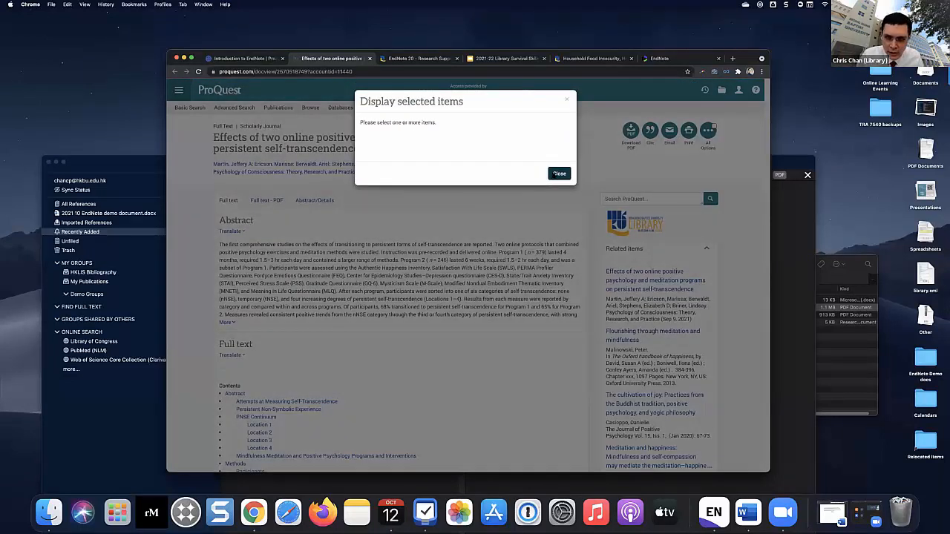
pyautogui.click(559, 174)
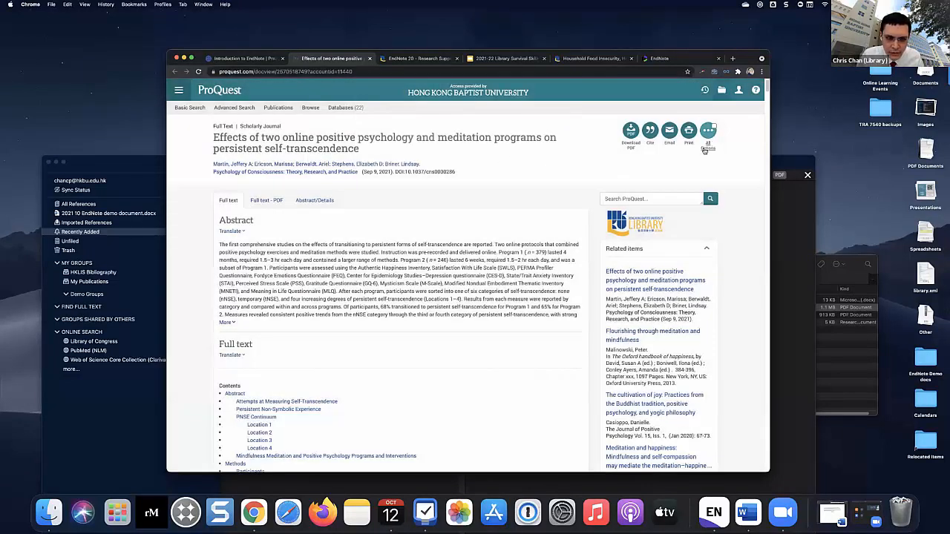
pyautogui.click(707, 145)
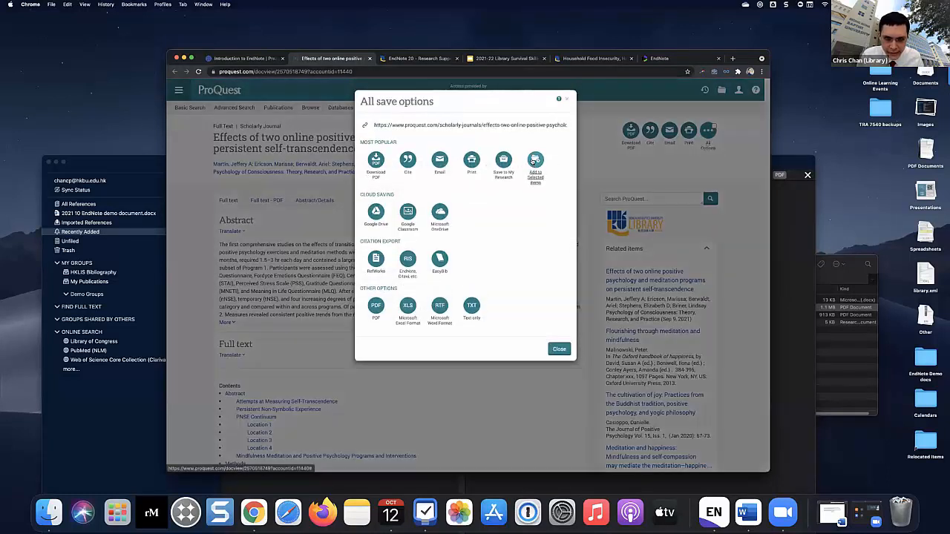
pyautogui.click(534, 161)
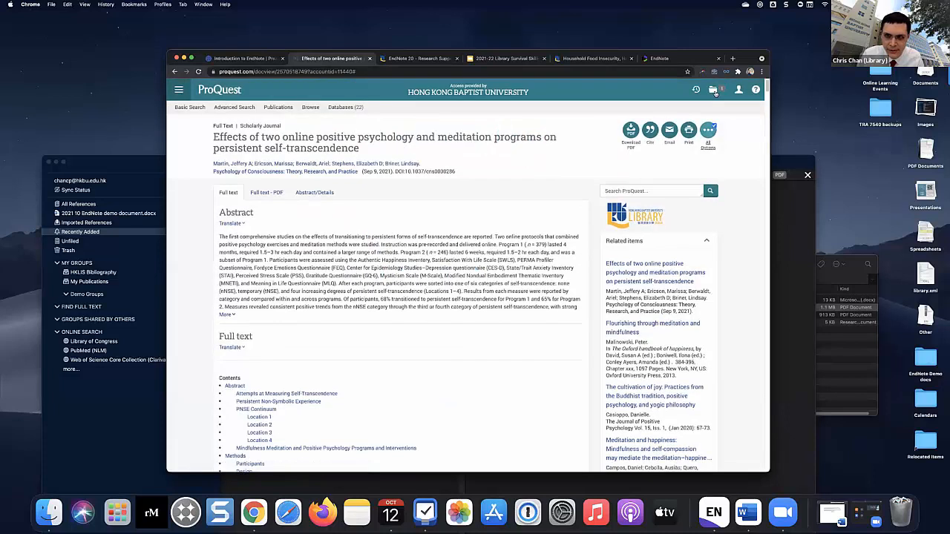
# Open the ProQuest Selected items list, view the save options offered for it, and close them
pyautogui.click(698, 90)
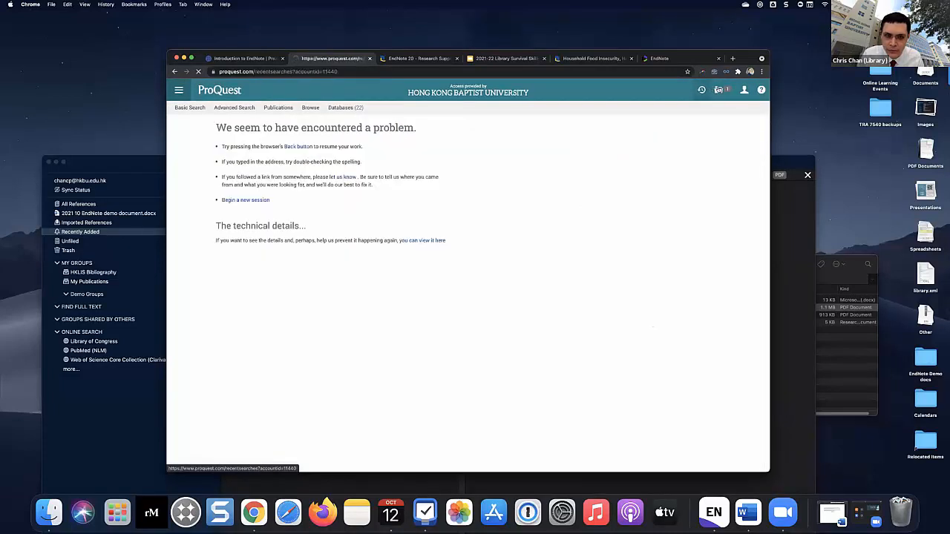
pyautogui.click(722, 90)
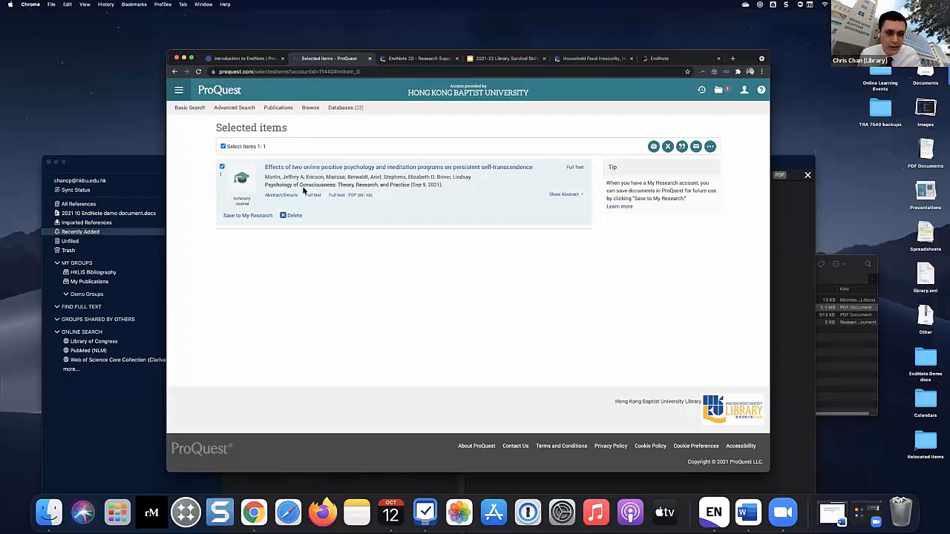
pyautogui.click(711, 147)
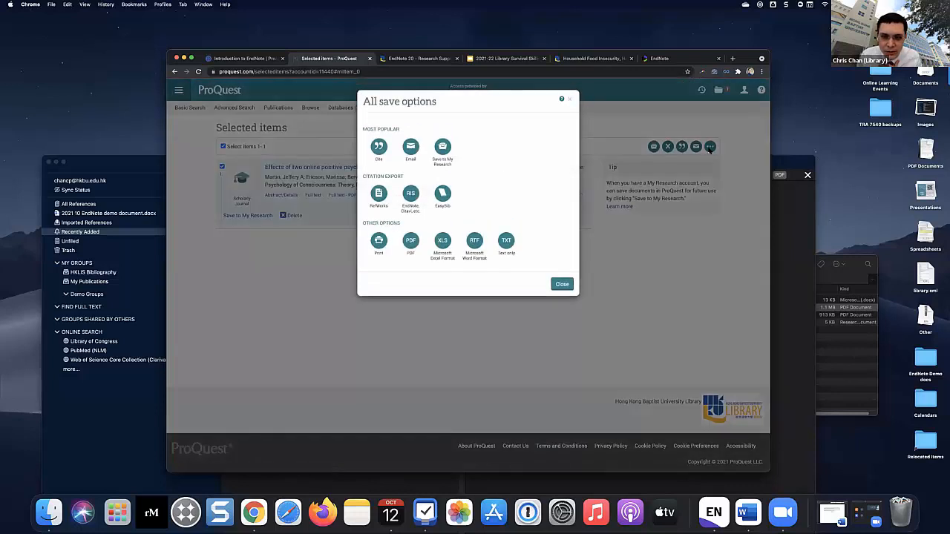
pyautogui.click(568, 101)
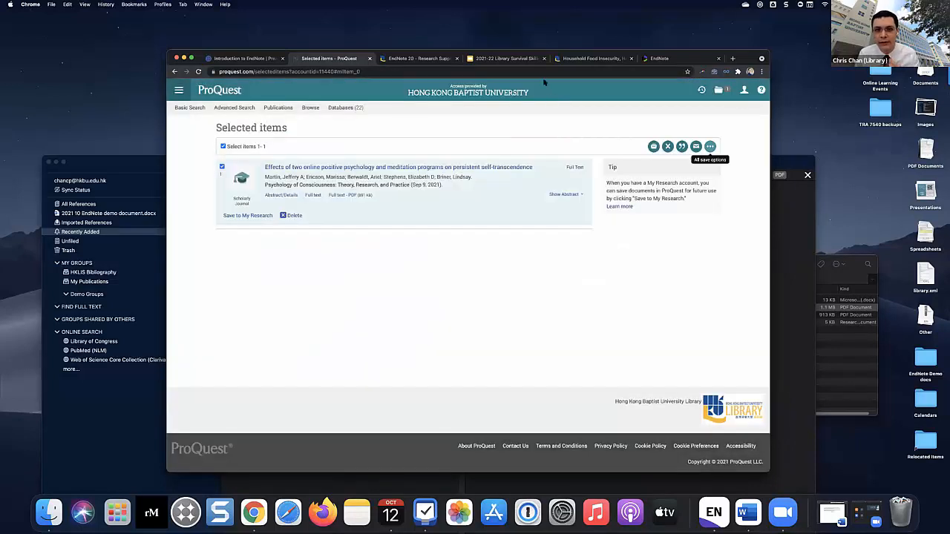
# Move the browser window down to uncover the EndNote library and close the ProQuest Selected items page
pyautogui.moveTo(742, 59); pyautogui.dragTo(725, 257)
pyautogui.moveTo(353, 257); pyautogui.dragTo(357, 251)
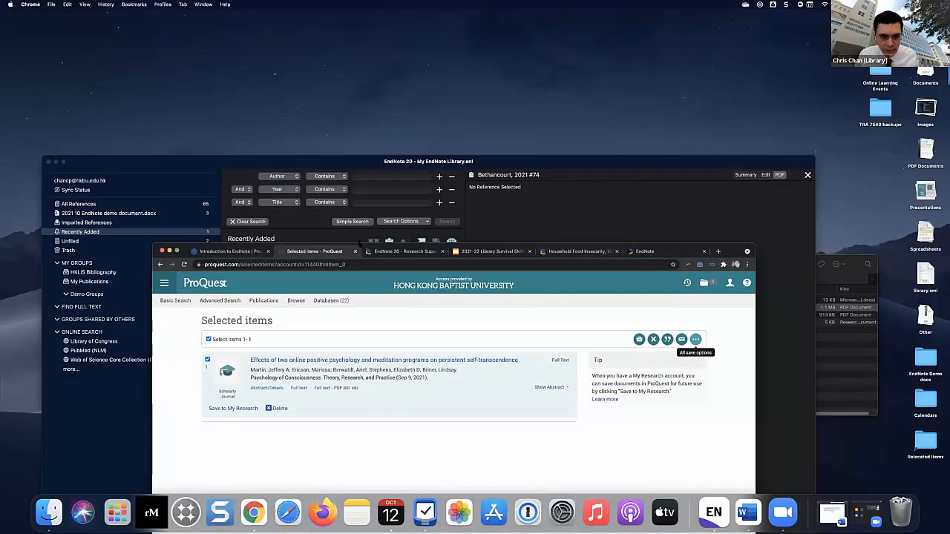
pyautogui.click(355, 251)
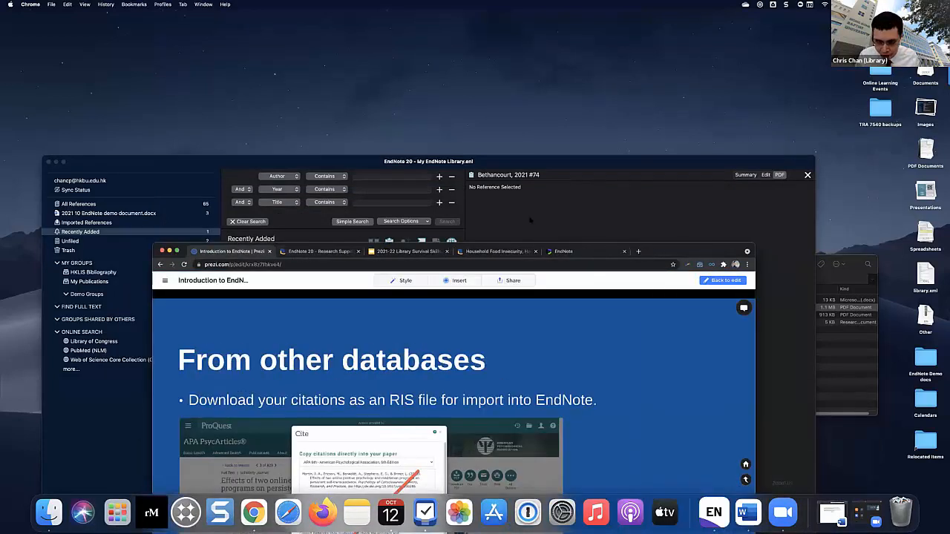
# Bring up the EndNote Demo docs folder in Finder, enlarge its window above the browser, and select ProQuestDocuments-2021-10-10.ris
pyautogui.click(49, 512)
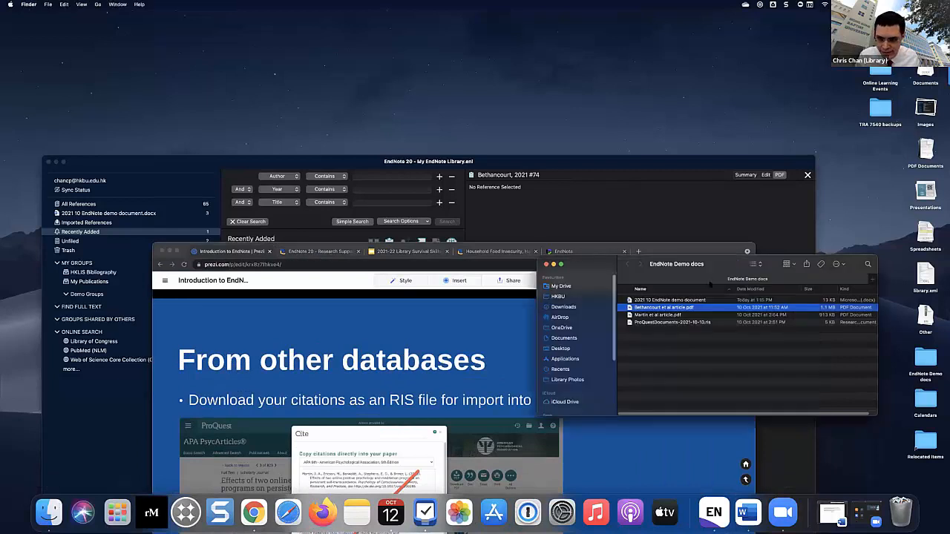
pyautogui.moveTo(726, 270); pyautogui.dragTo(465, 90)
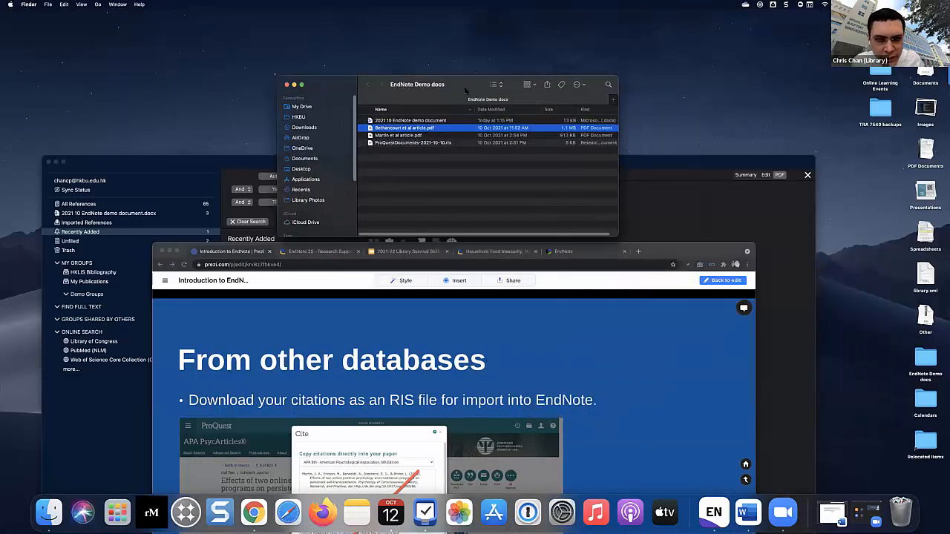
pyautogui.click(428, 143)
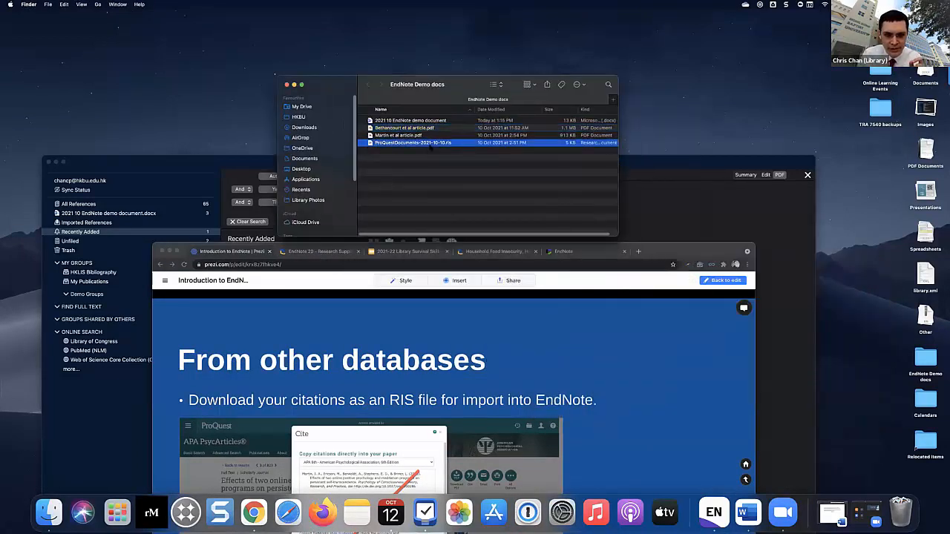
pyautogui.moveTo(616, 235); pyautogui.dragTo(696, 265)
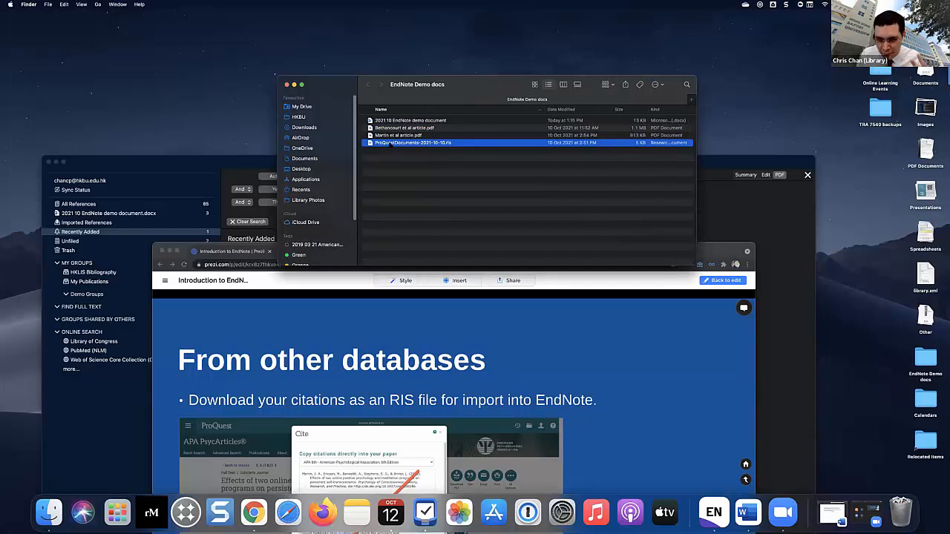
pyautogui.rightClick(390, 146)
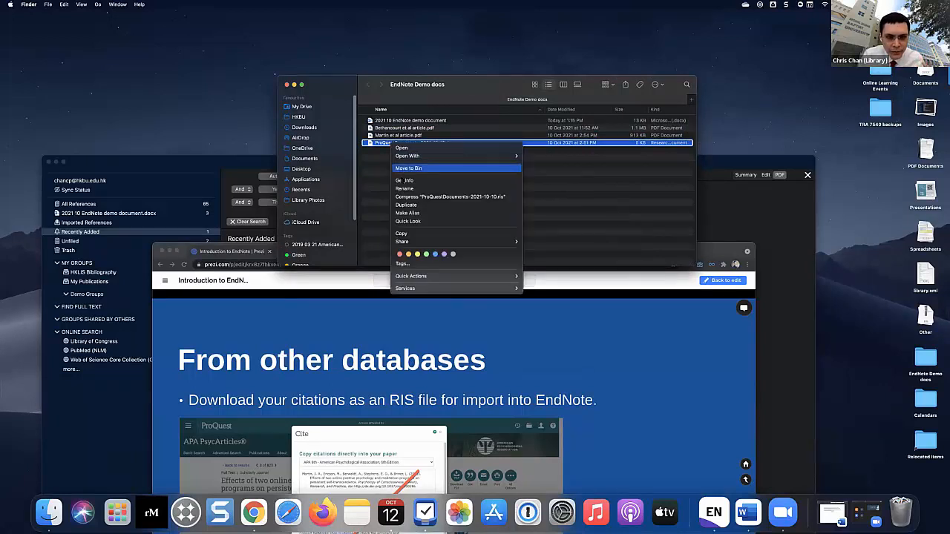
pyautogui.click(382, 159)
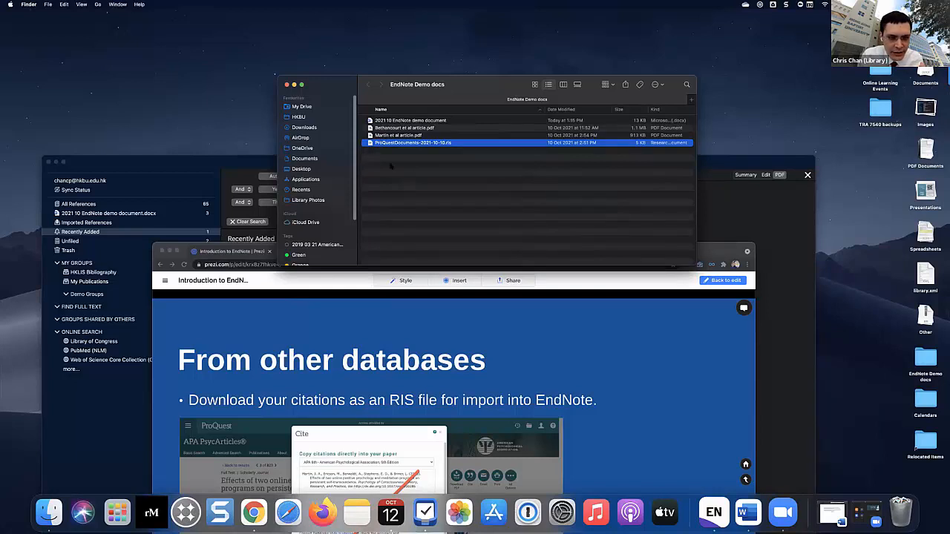
# Arrange the Finder and EndNote windows side by side and import ProQuestDocuments-2021-10-10.ris into the EndNote library
pyautogui.moveTo(339, 83); pyautogui.dragTo(463, 77)
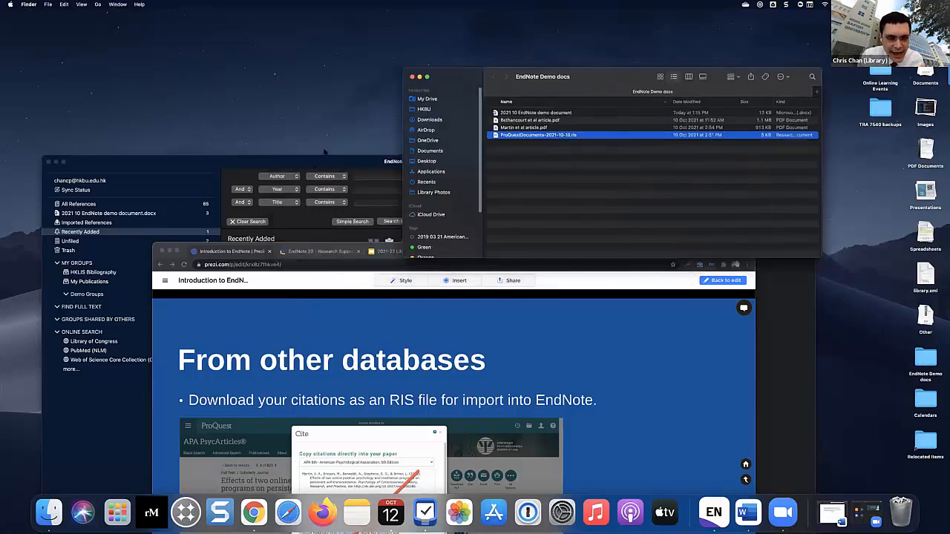
pyautogui.moveTo(312, 165); pyautogui.dragTo(276, 82)
pyautogui.click(795, 182)
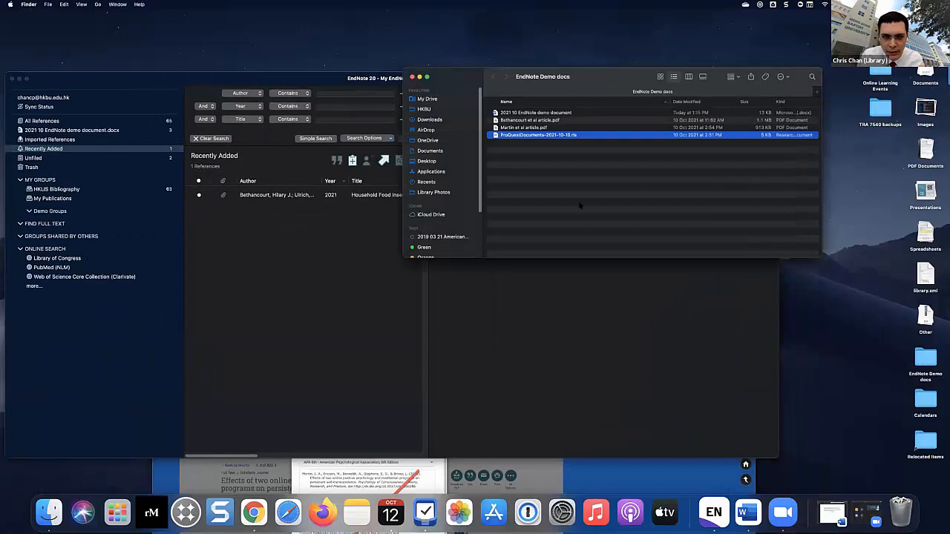
pyautogui.doubleClick(513, 136)
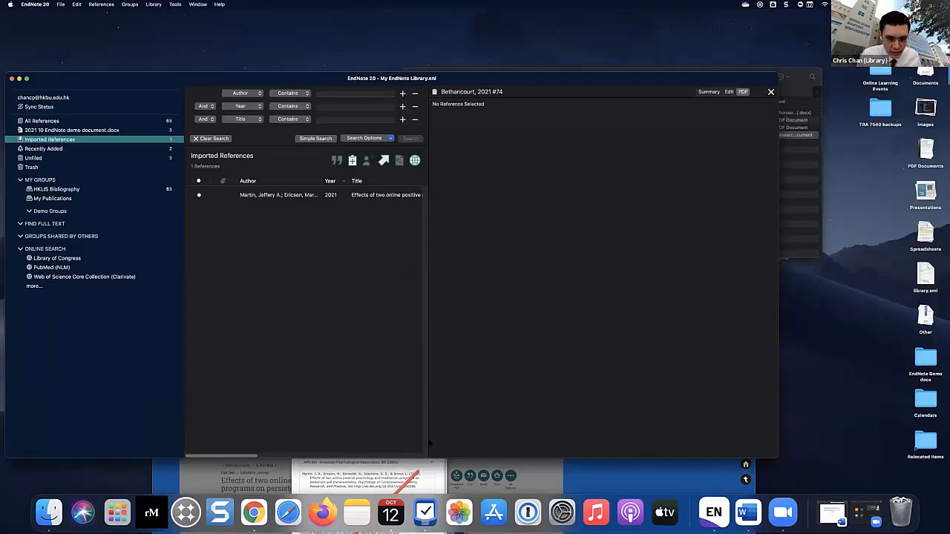
# Widen the reference list and attach Martin et al article.pdf from EndNote Demo docs to the newly imported reference
pyautogui.moveTo(429, 443); pyautogui.dragTo(580, 425)
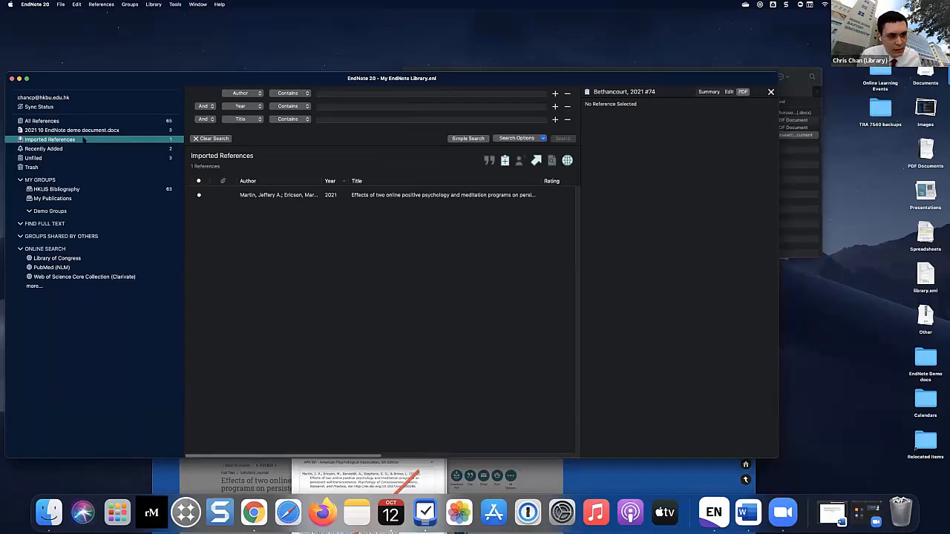
pyautogui.click(324, 198)
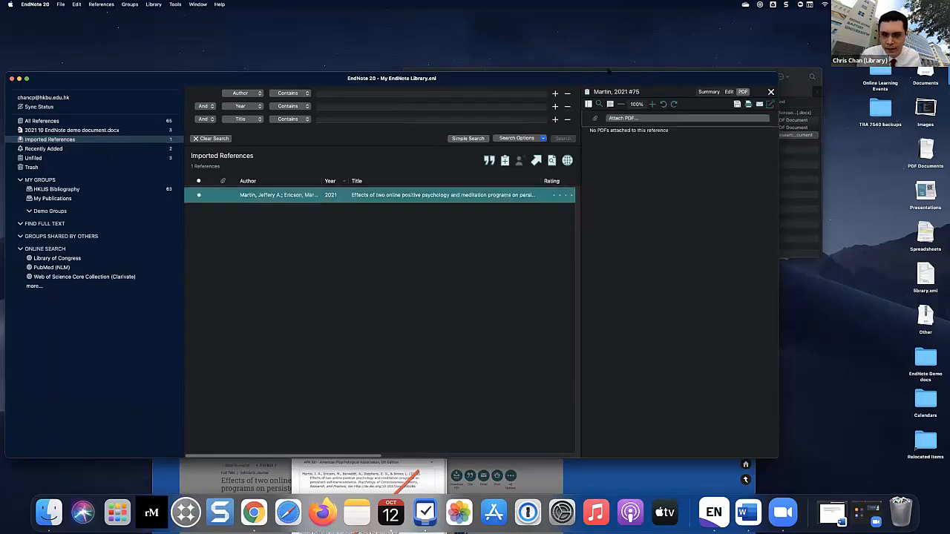
pyautogui.moveTo(617, 77); pyautogui.dragTo(593, 58)
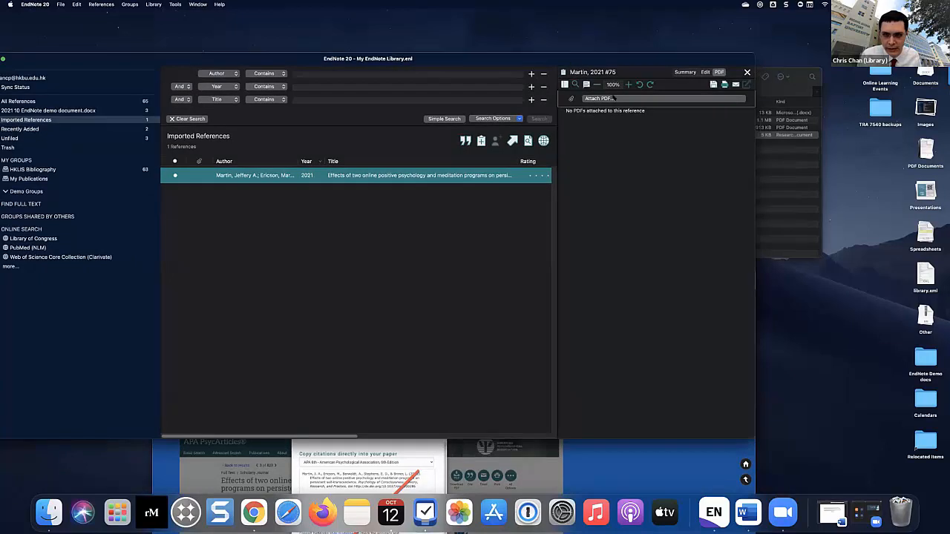
pyautogui.click(607, 99)
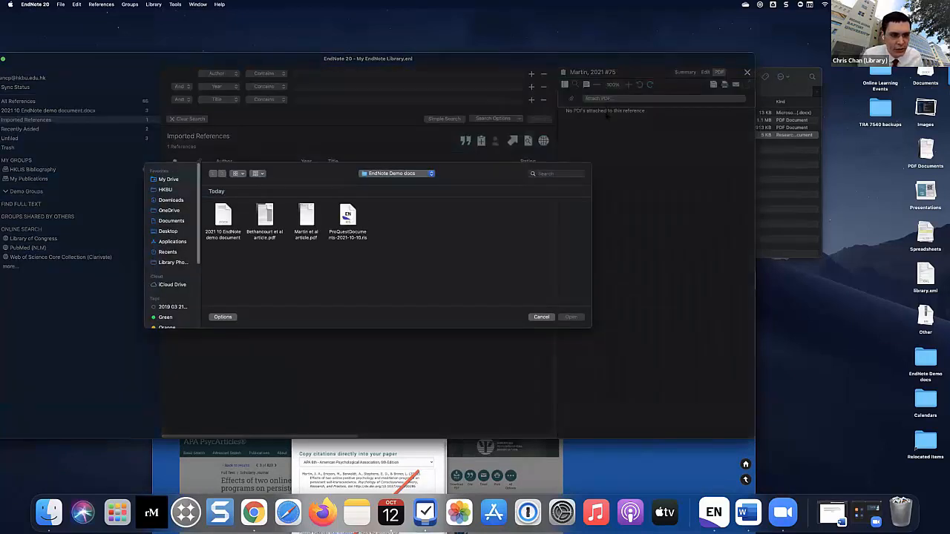
pyautogui.doubleClick(306, 217)
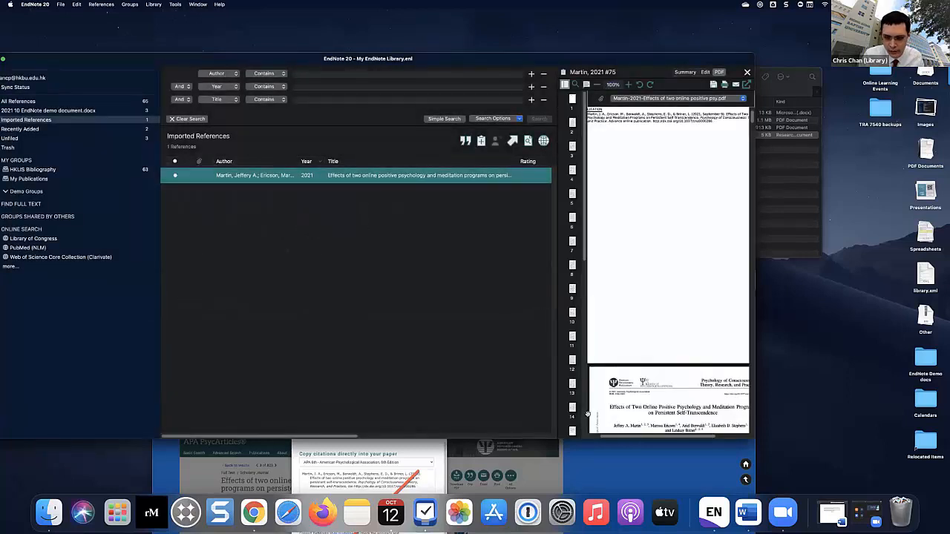
# Widen the PDF preview of the attached article so the full width of its title page fits
pyautogui.hscroll(-2, 590, 414)
pyautogui.scroll(-5, 697, 359)
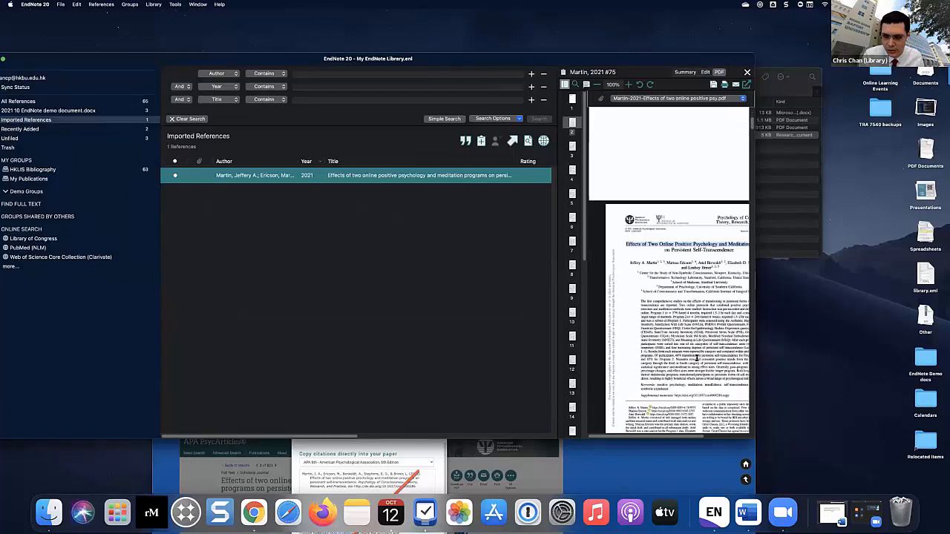
pyautogui.moveTo(688, 59); pyautogui.dragTo(743, 29)
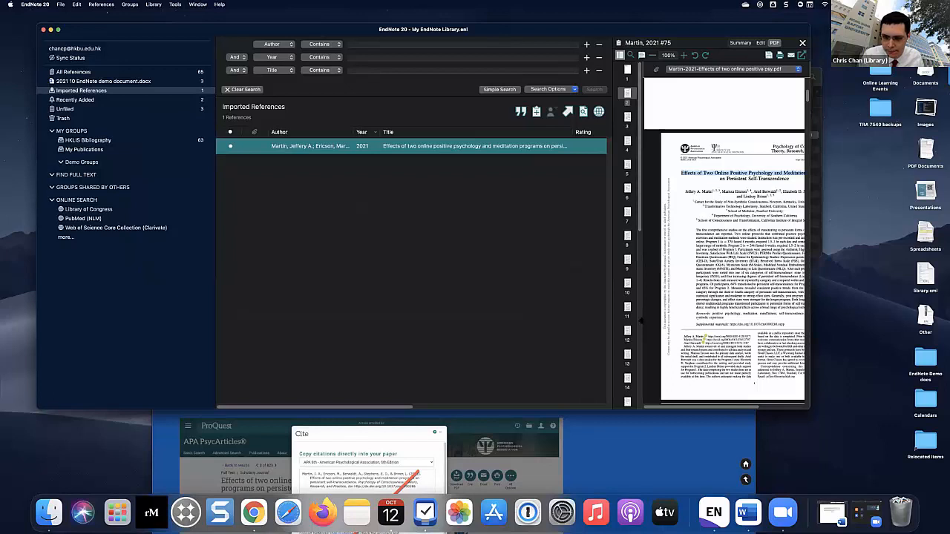
pyautogui.moveTo(642, 321); pyautogui.dragTo(636, 321)
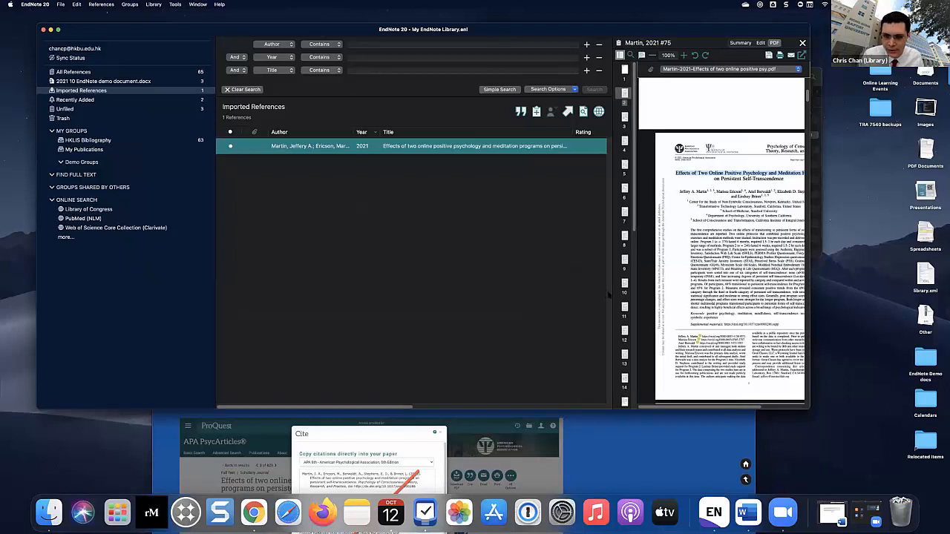
pyautogui.moveTo(587, 292); pyautogui.dragTo(490, 282)
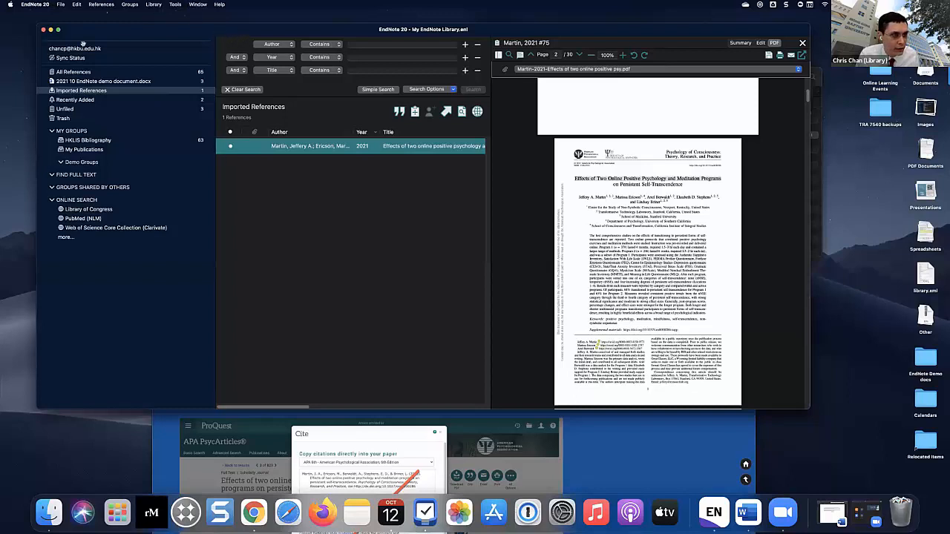
# Create a new blank reference and move its window over the library list
pyautogui.click(37, 4)
pyautogui.moveTo(61, 4)
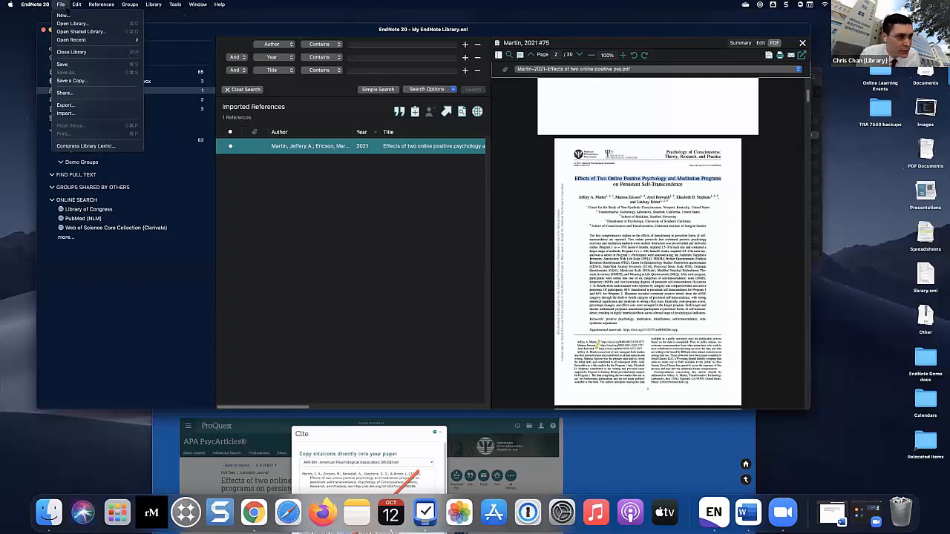
pyautogui.moveTo(92, 5)
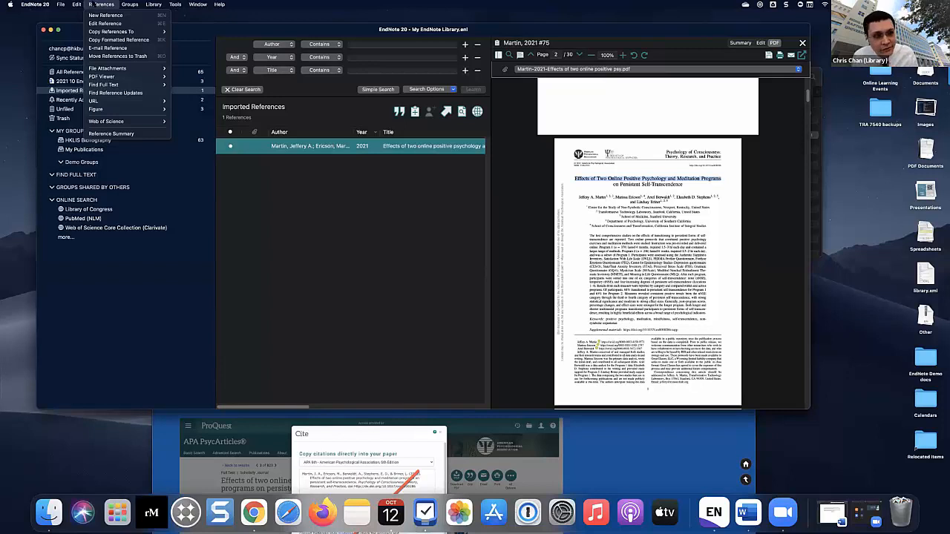
pyautogui.click(106, 16)
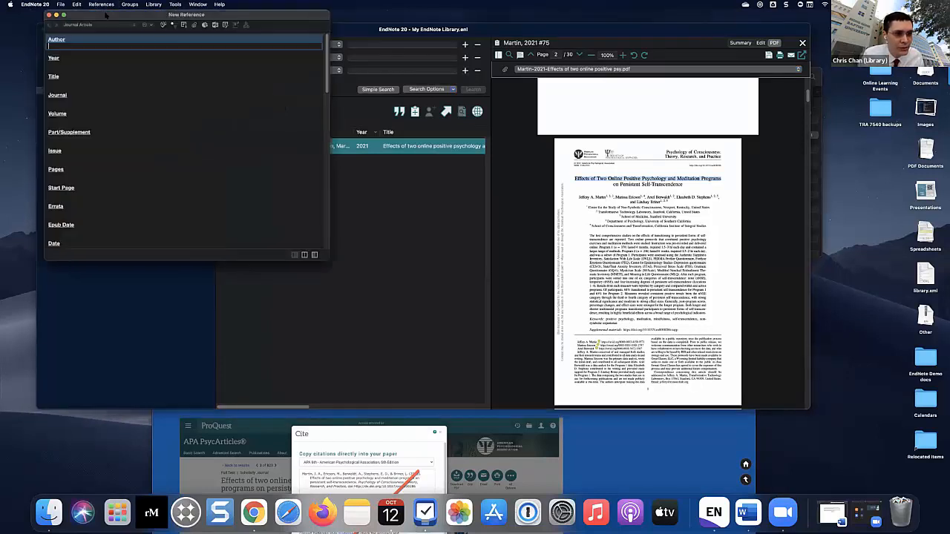
pyautogui.moveTo(192, 16); pyautogui.dragTo(253, 78)
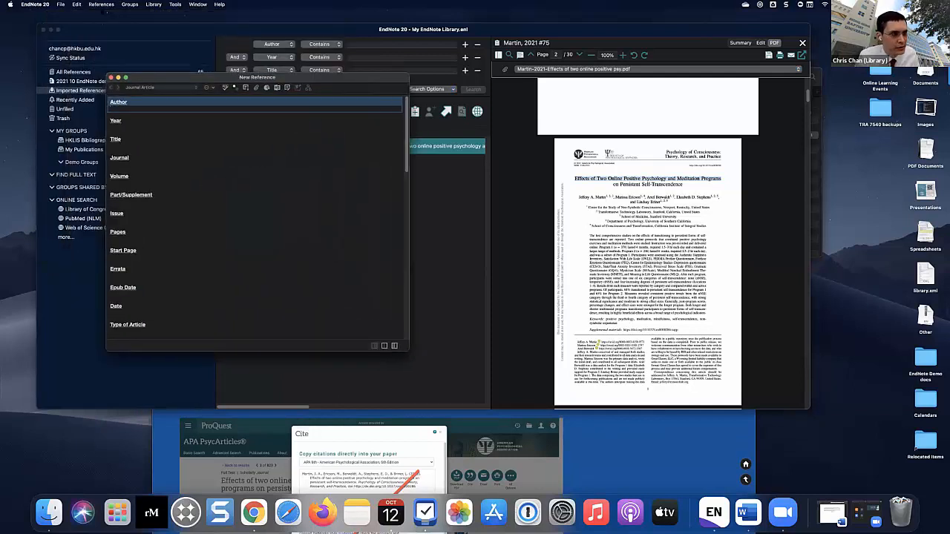
# Set the new reference's type to Web Page
pyautogui.click(101, 4)
pyautogui.moveTo(77, 4)
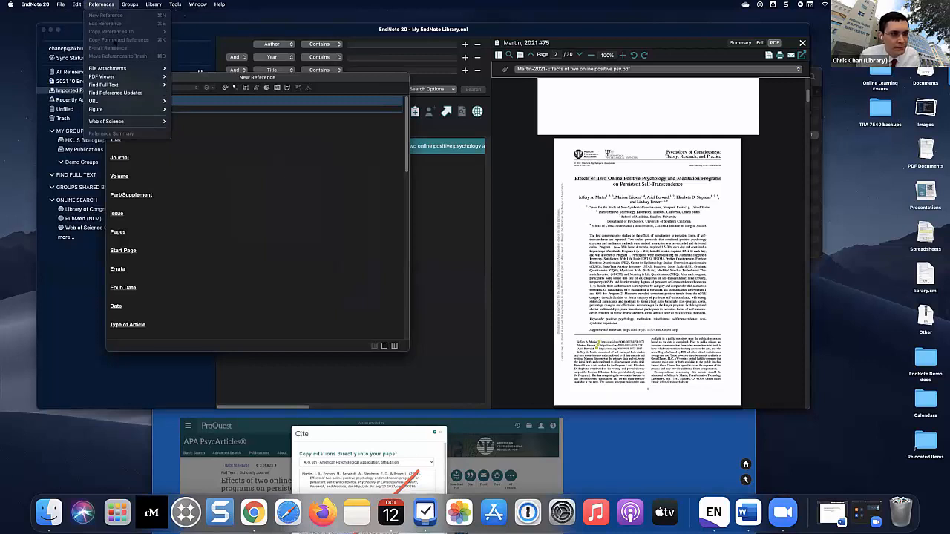
pyautogui.click(242, 213)
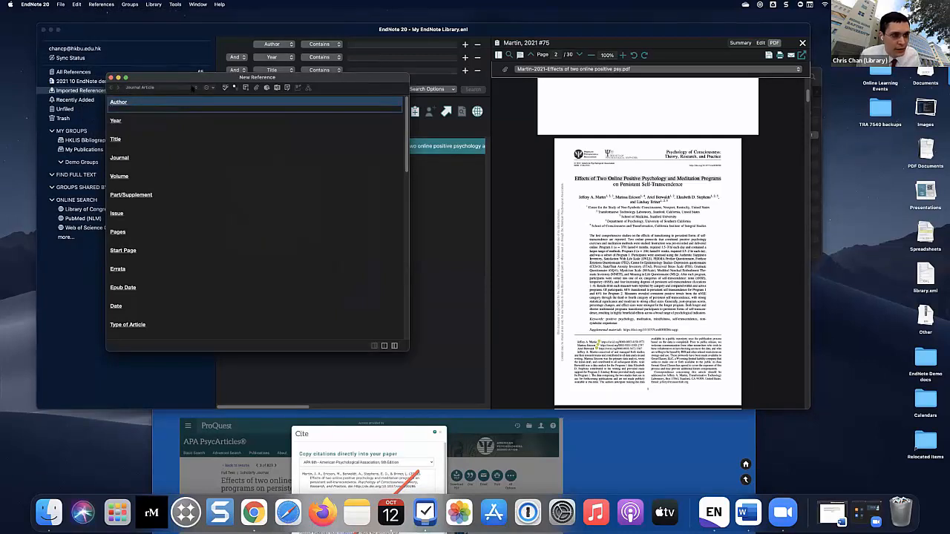
pyautogui.click(193, 88)
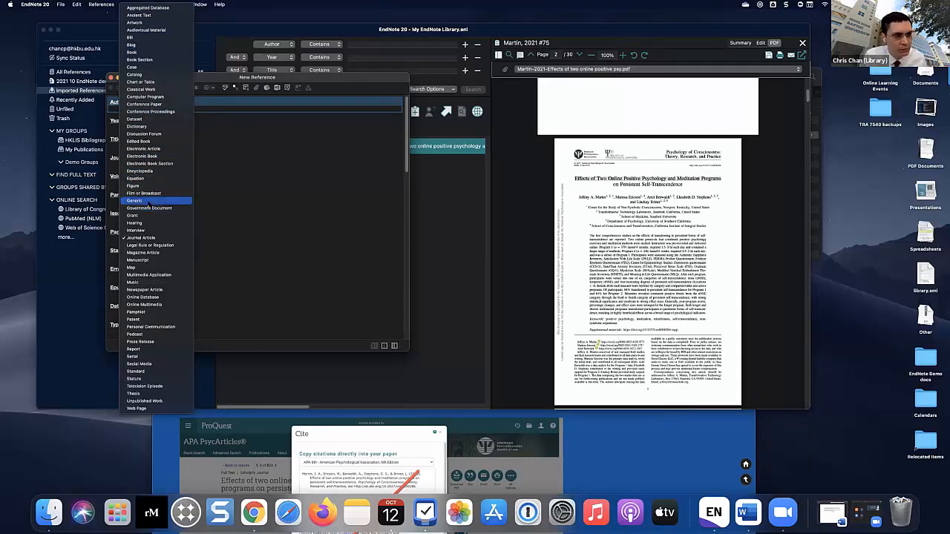
pyautogui.click(167, 407)
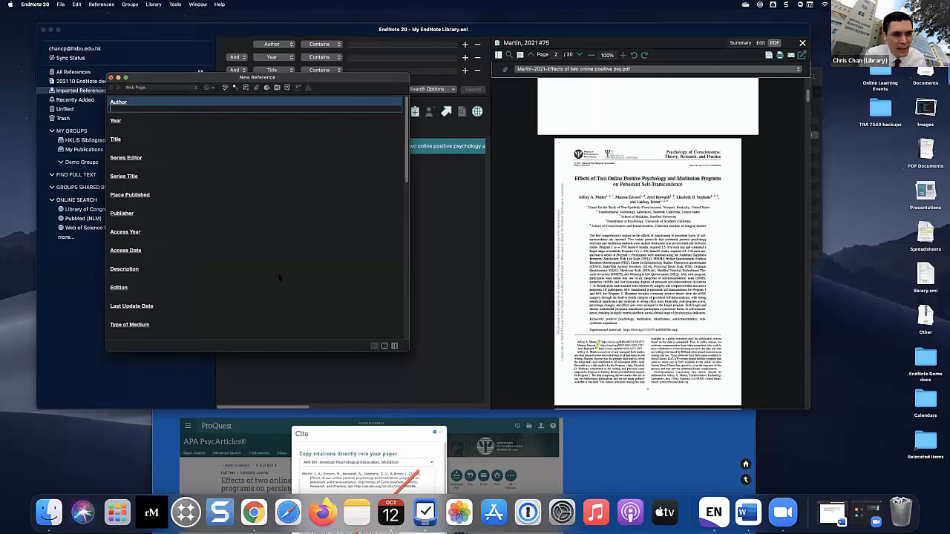
# Examine the fields of the blank Web Page reference, from Author, Year, Title and access dates through URL and Name of Database
pyautogui.click(134, 123)
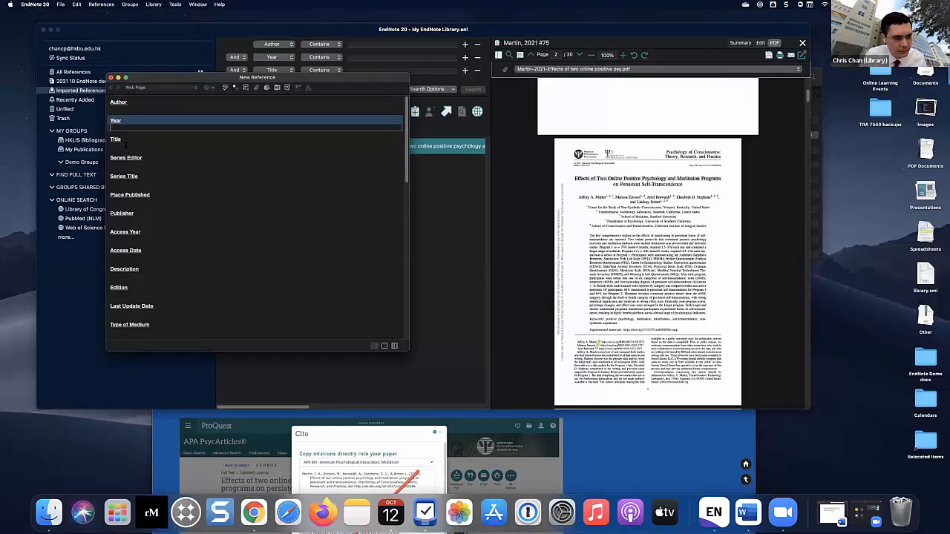
pyautogui.click(126, 145)
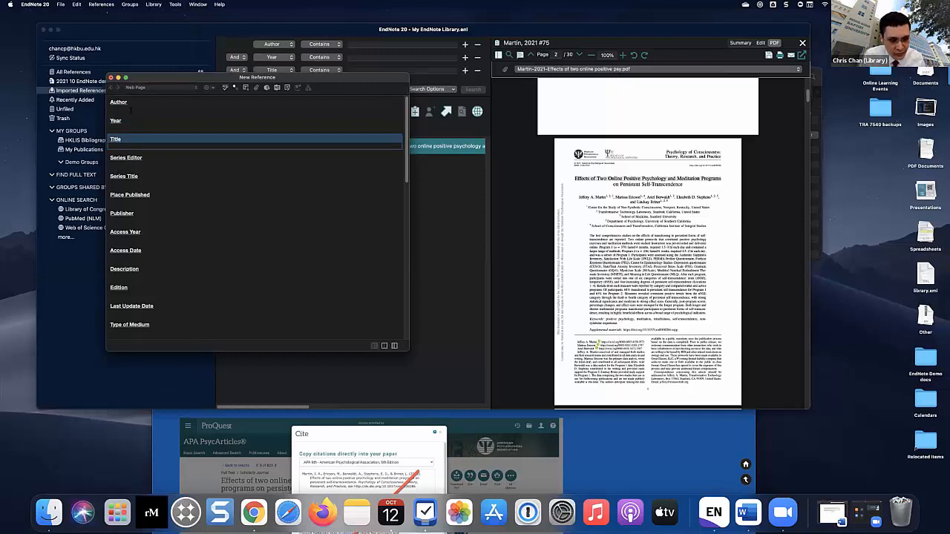
pyautogui.click(134, 238)
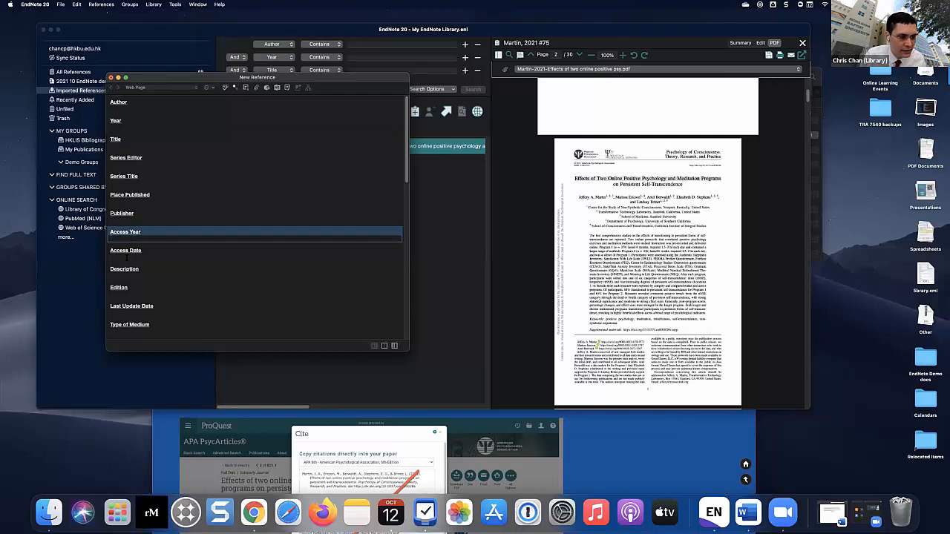
pyautogui.click(126, 257)
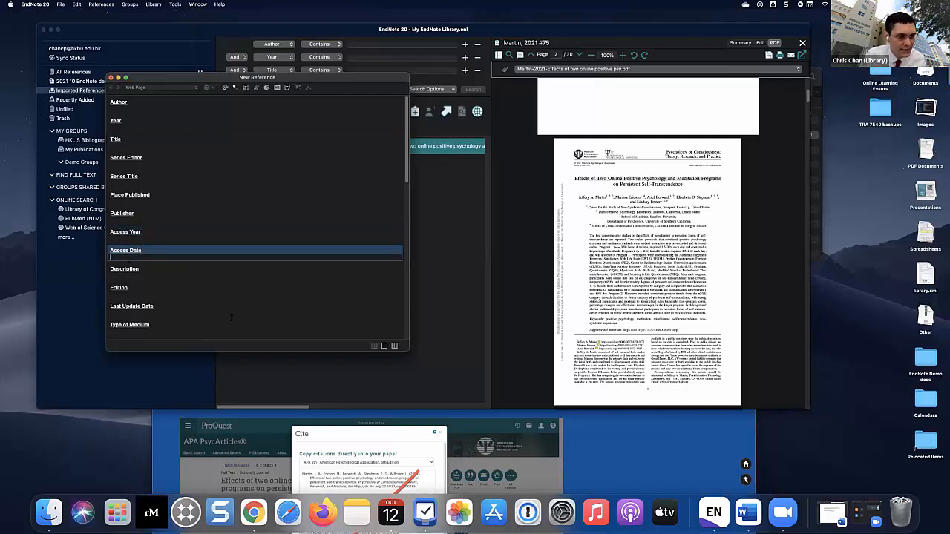
pyautogui.scroll(-4, 231, 318)
pyautogui.scroll(-6, 230, 314)
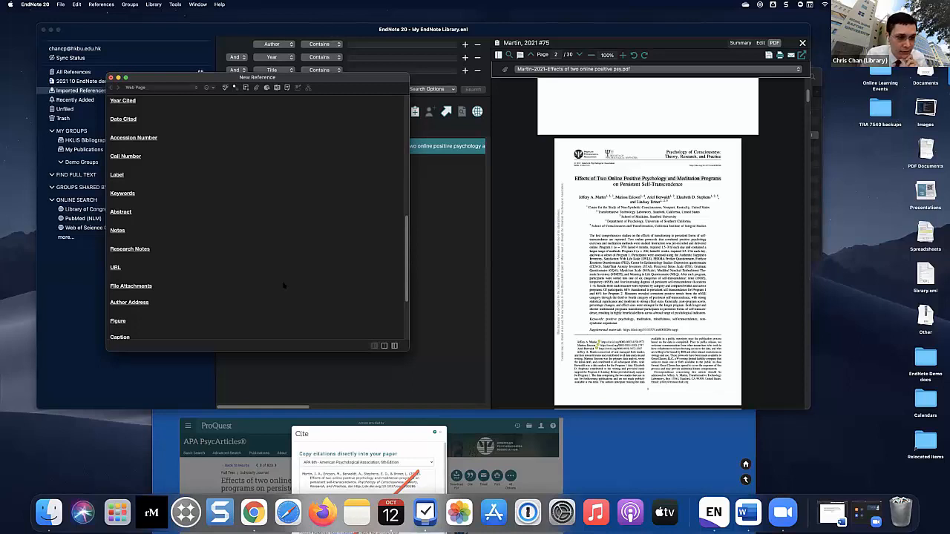
pyautogui.scroll(-4, 281, 295)
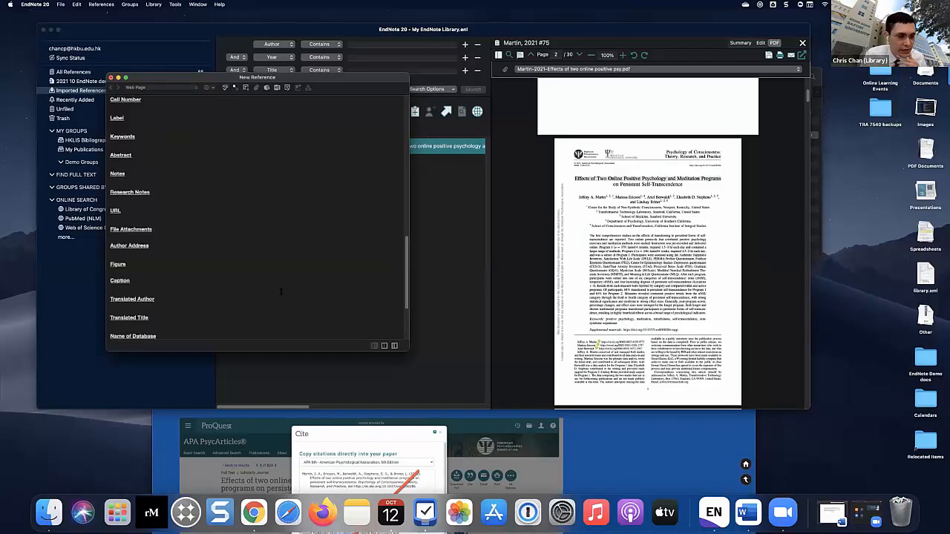
pyautogui.scroll(10, 281, 292)
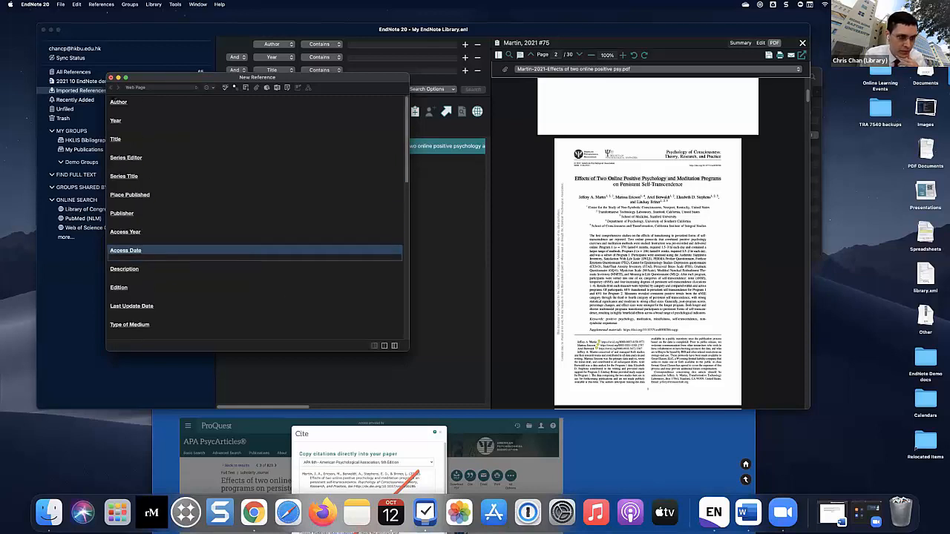
# Close the blank Web Page reference, dismiss the empty-record notice, and reposition the library window so its group list is fully visible
pyautogui.click(111, 78)
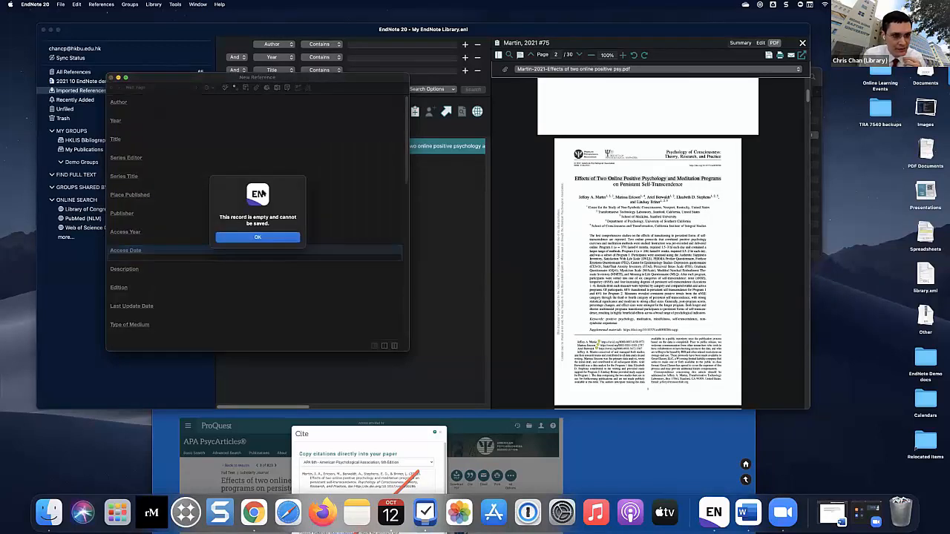
pyautogui.click(273, 237)
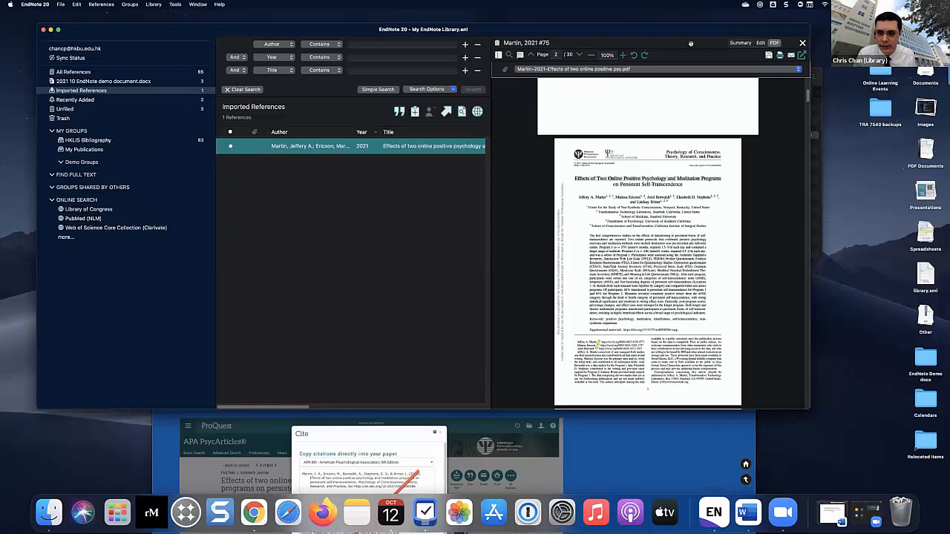
pyautogui.moveTo(626, 39); pyautogui.dragTo(626, 39)
pyautogui.moveTo(623, 49); pyautogui.dragTo(599, 58)
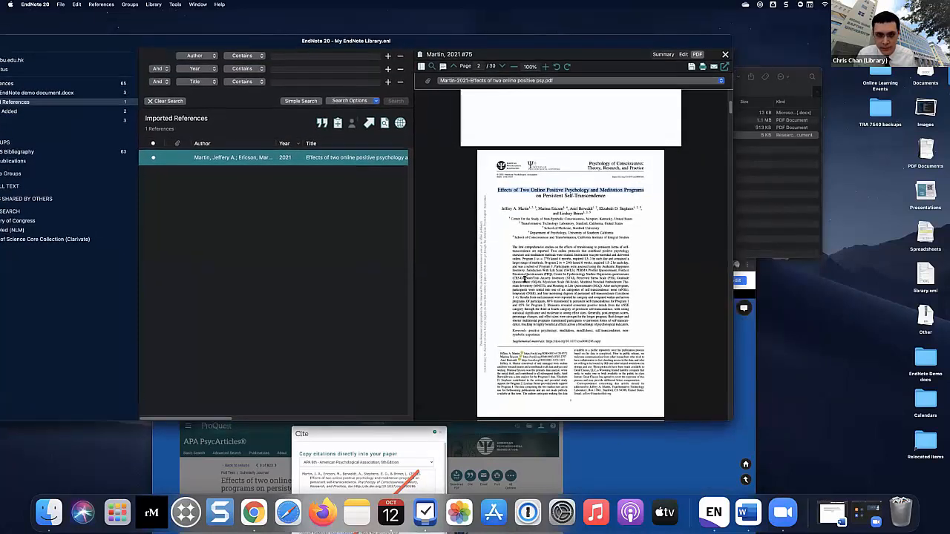
pyautogui.scroll(3, 471, 269)
pyautogui.moveTo(224, 45); pyautogui.dragTo(327, 43)
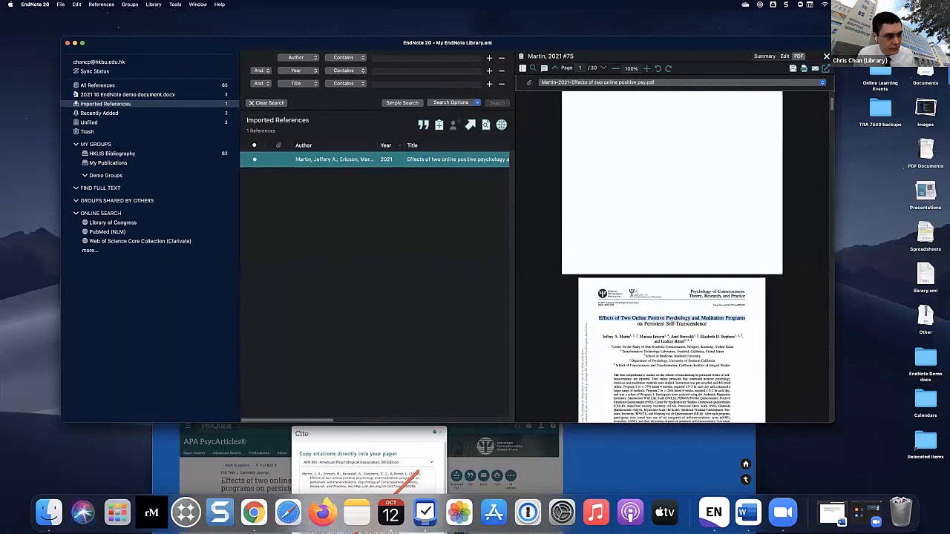
# Switch to the HKLIS Bibliography group, saving the record changes, and show the first page of the 2021 "Perceived knowledge of contract terms" PDF
pyautogui.click(112, 154)
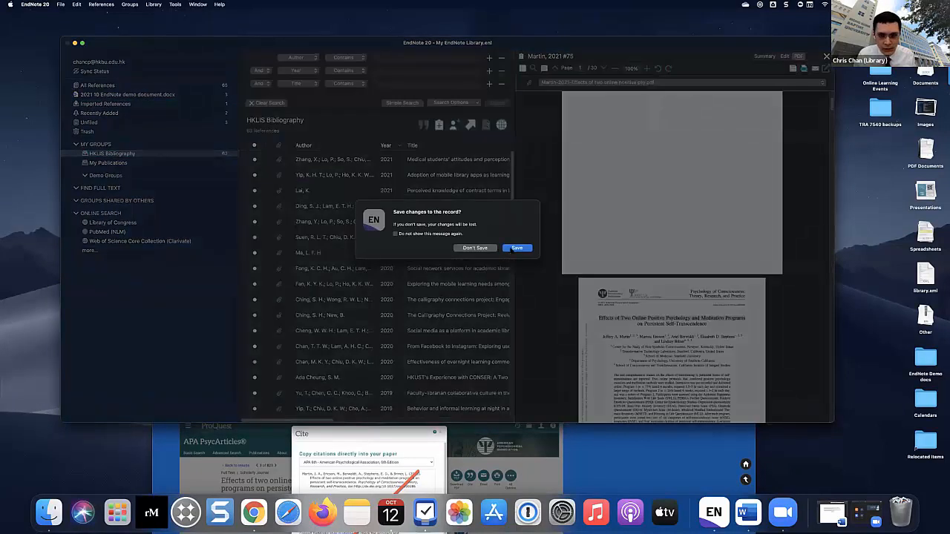
pyautogui.click(514, 249)
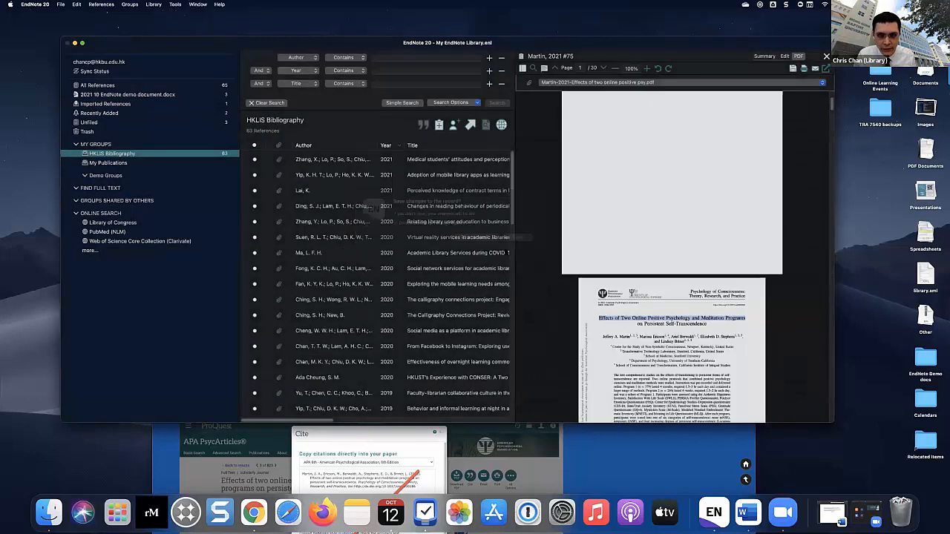
pyautogui.click(335, 206)
pyautogui.click(336, 190)
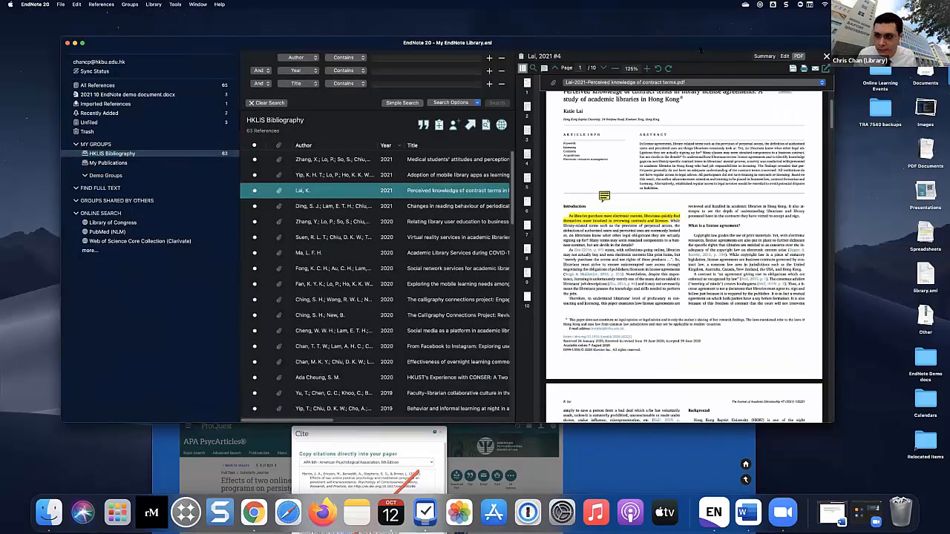
pyautogui.moveTo(558, 49); pyautogui.dragTo(373, 51)
pyautogui.scroll(4, 465, 300)
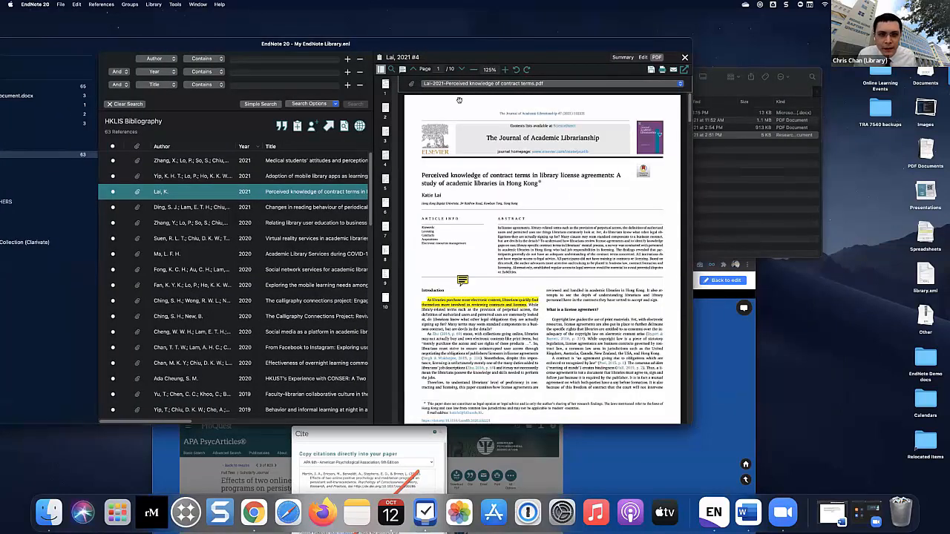
# Show the PDF annotation tools and highlight the Introduction passage from "what other legal obligations" to "Many terms may seem standard"
pyautogui.moveTo(455, 321); pyautogui.dragTo(505, 328)
pyautogui.scroll(-1, 538, 218)
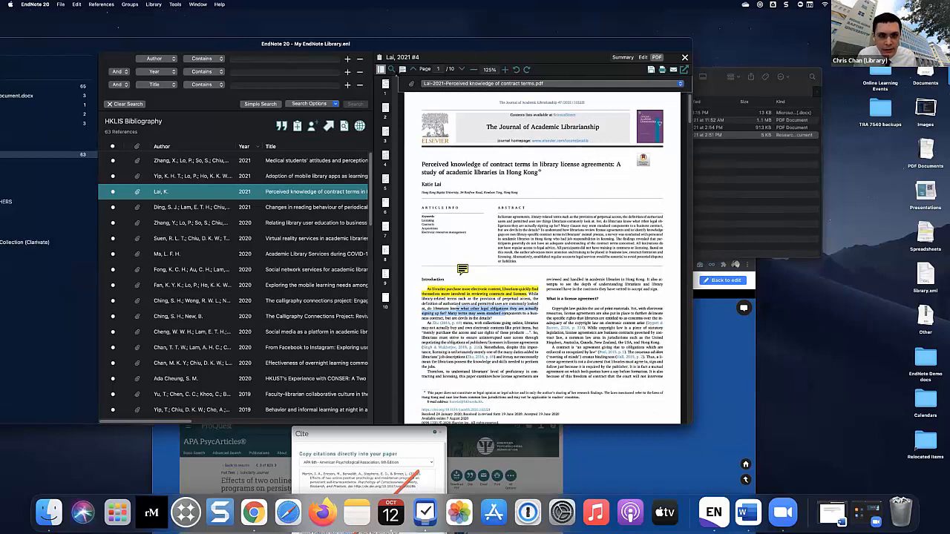
pyautogui.click(402, 70)
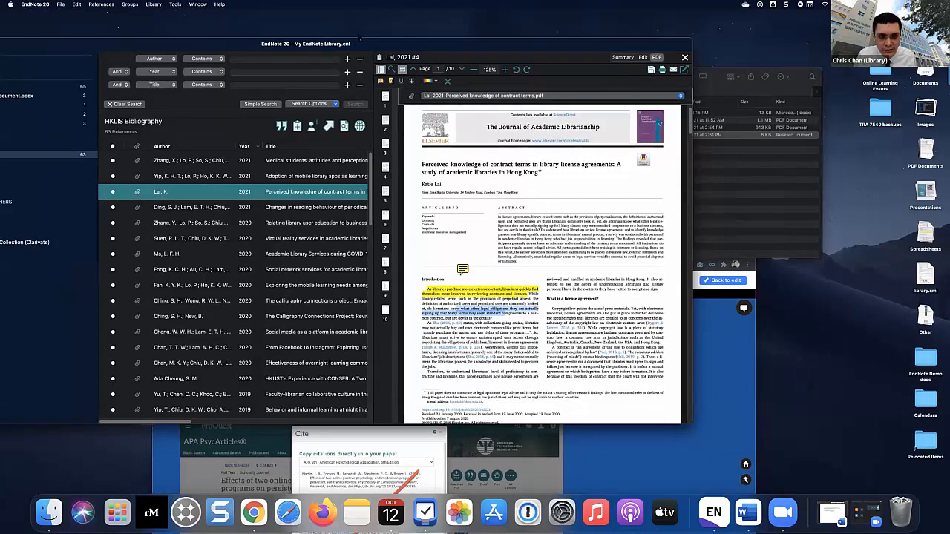
pyautogui.moveTo(372, 46); pyautogui.dragTo(458, 97)
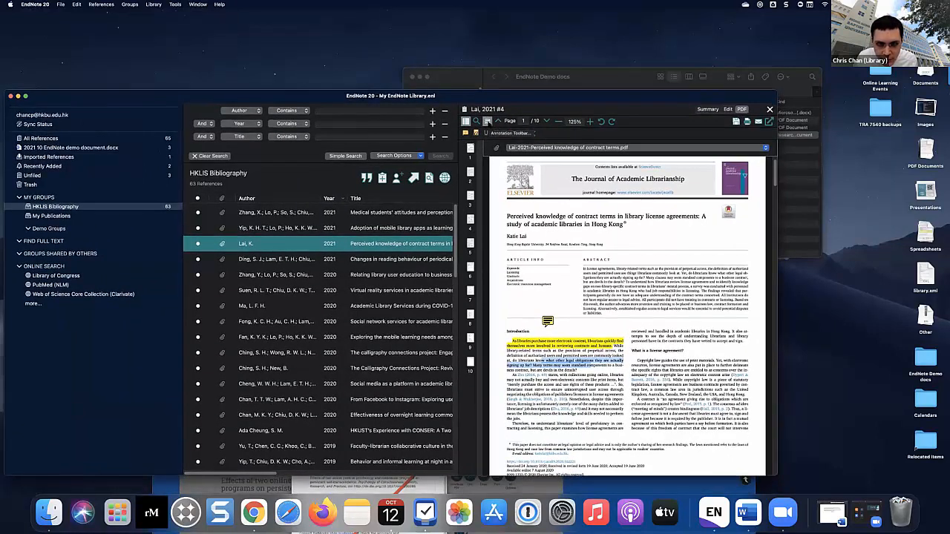
pyautogui.click(476, 134)
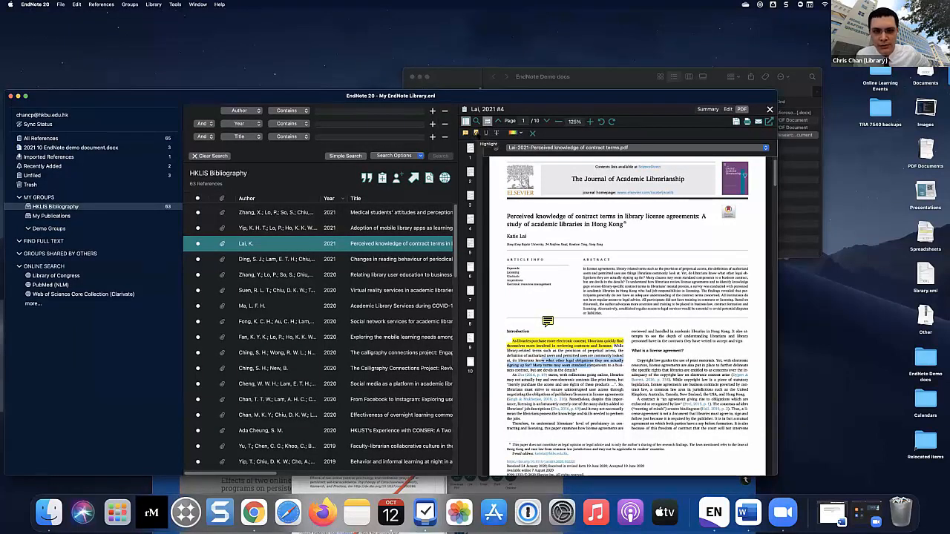
pyautogui.click(476, 134)
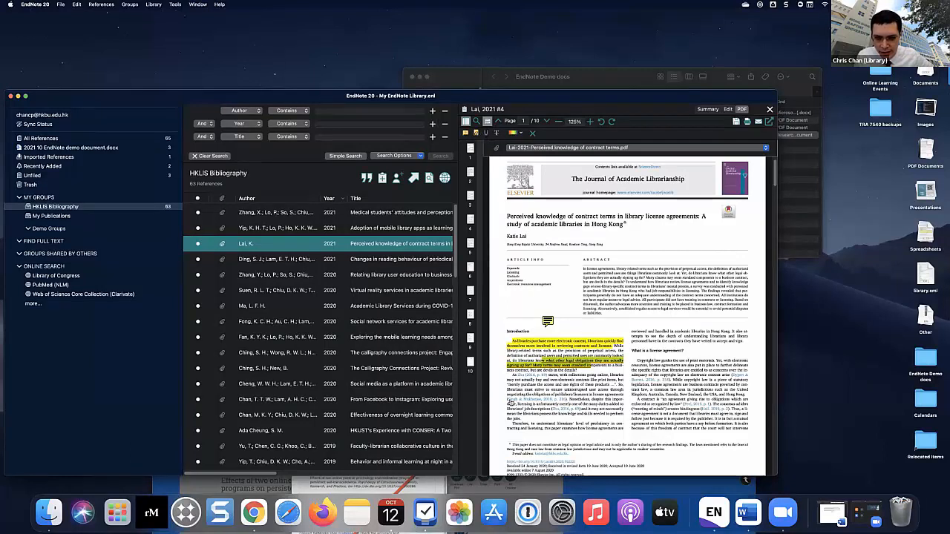
# Strike through the opening lines of the second Introduction paragraph and look over the available annotation colours without changing the colour
pyautogui.moveTo(509, 375); pyautogui.dragTo(615, 384)
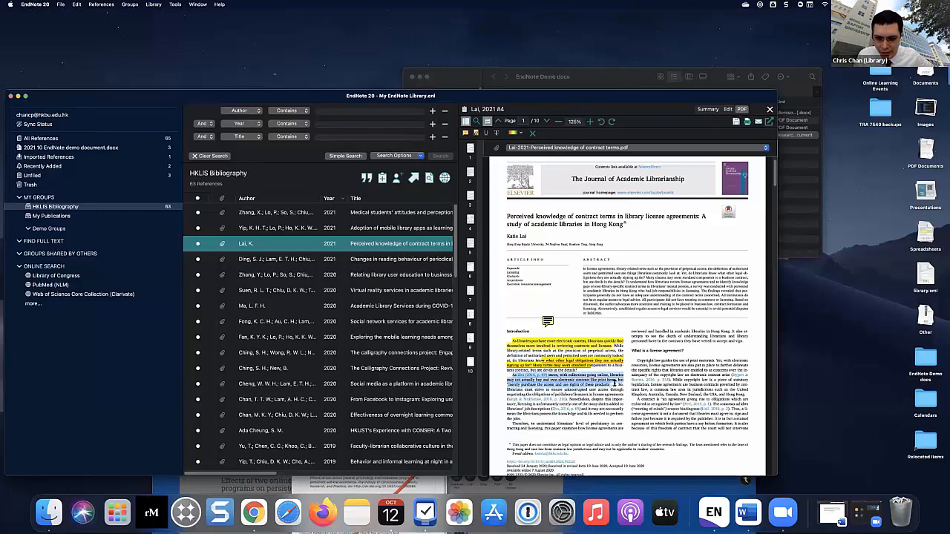
pyautogui.click(496, 134)
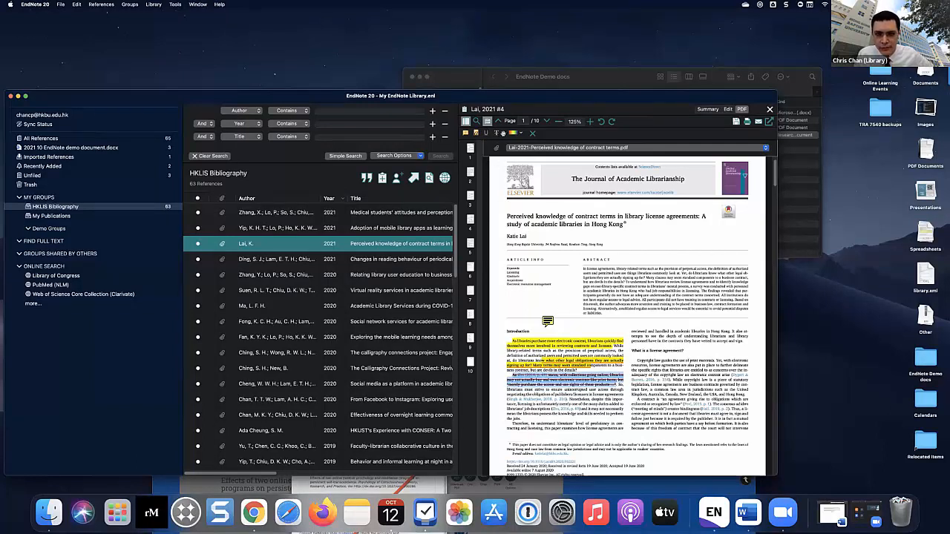
pyautogui.click(515, 133)
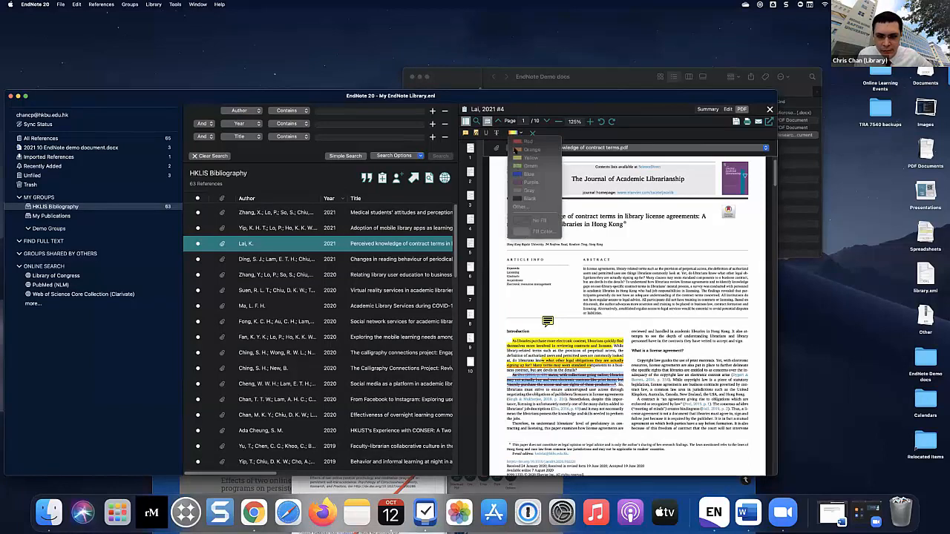
pyautogui.click(616, 167)
# Move and narrow the library window, and view the annotated Introduction together with the start of the article's second page
pyautogui.moveTo(630, 101); pyautogui.dragTo(630, 99)
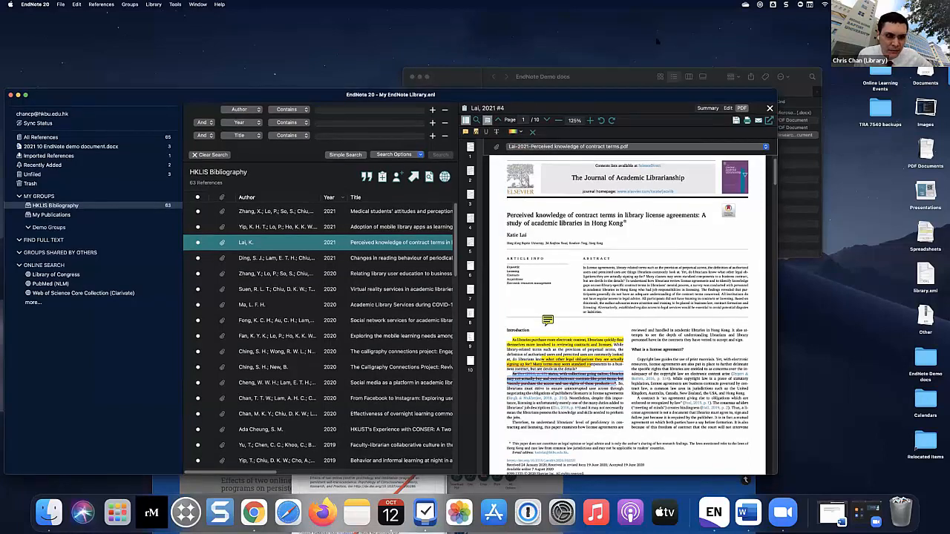
pyautogui.moveTo(715, 136); pyautogui.dragTo(761, 74)
pyautogui.moveTo(678, 68); pyautogui.dragTo(635, 66)
pyautogui.moveTo(649, 129); pyautogui.dragTo(650, 128)
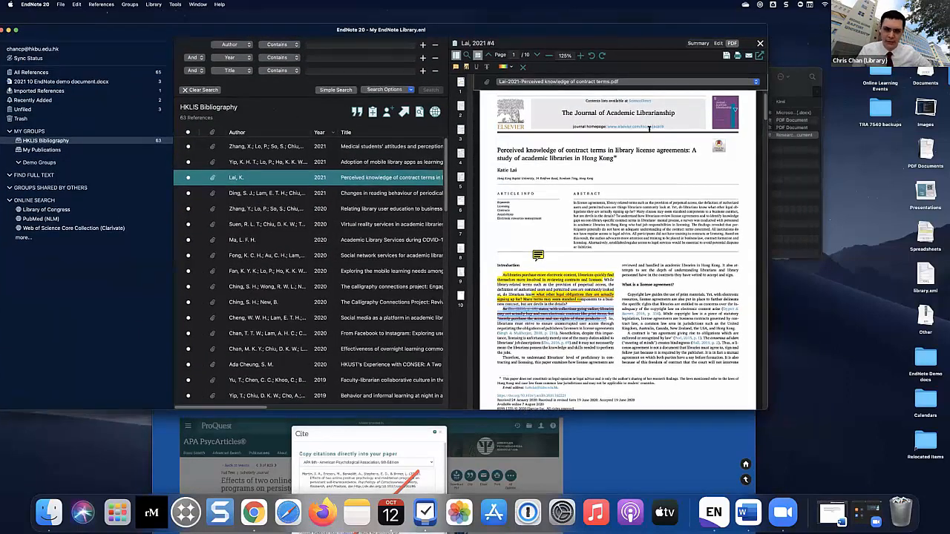
pyautogui.scroll(-5, 650, 128)
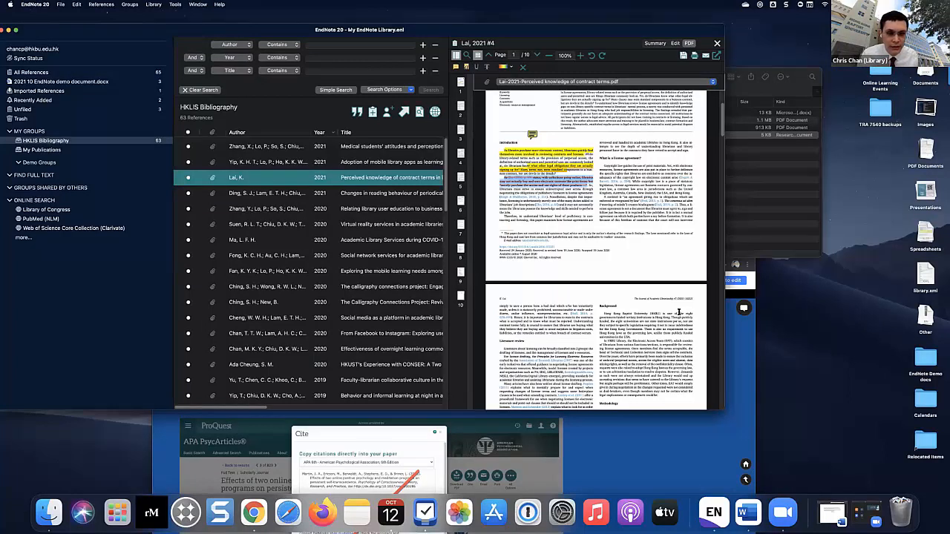
pyautogui.moveTo(607, 37); pyautogui.dragTo(702, 48)
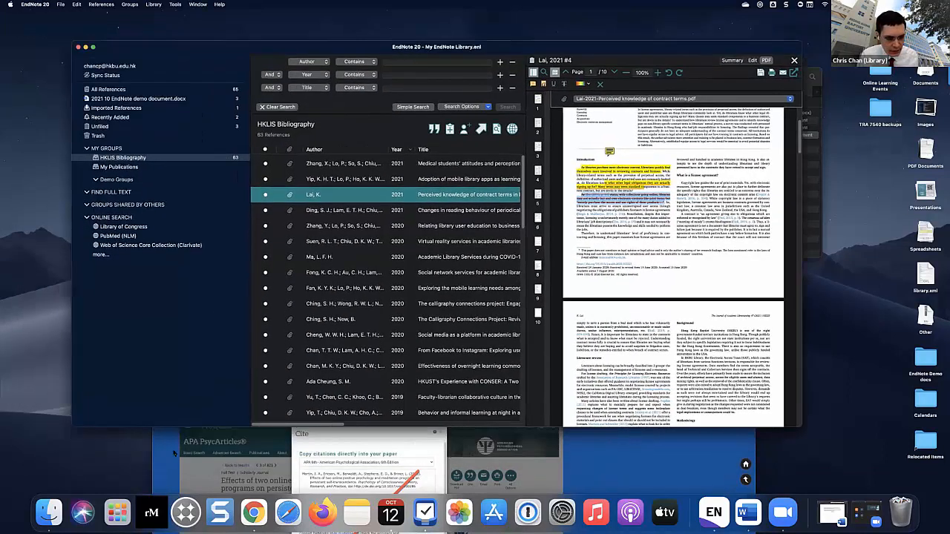
pyautogui.click(278, 454)
pyautogui.moveTo(678, 253); pyautogui.dragTo(607, 98)
pyautogui.click(637, 50)
pyautogui.moveTo(637, 49)
pyautogui.mouseDown()
pyautogui.moveTo(596, 47)
pyautogui.moveTo(643, 58)
pyautogui.mouseUp()
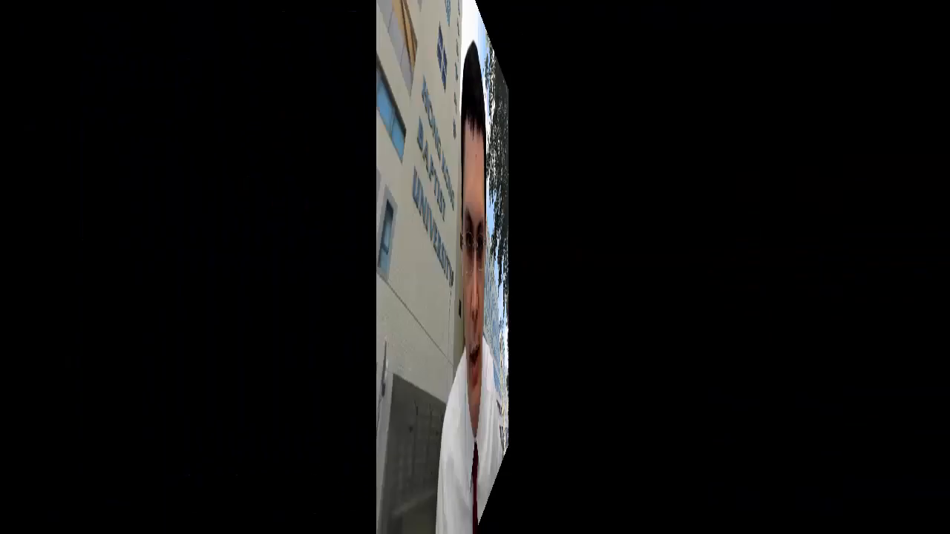
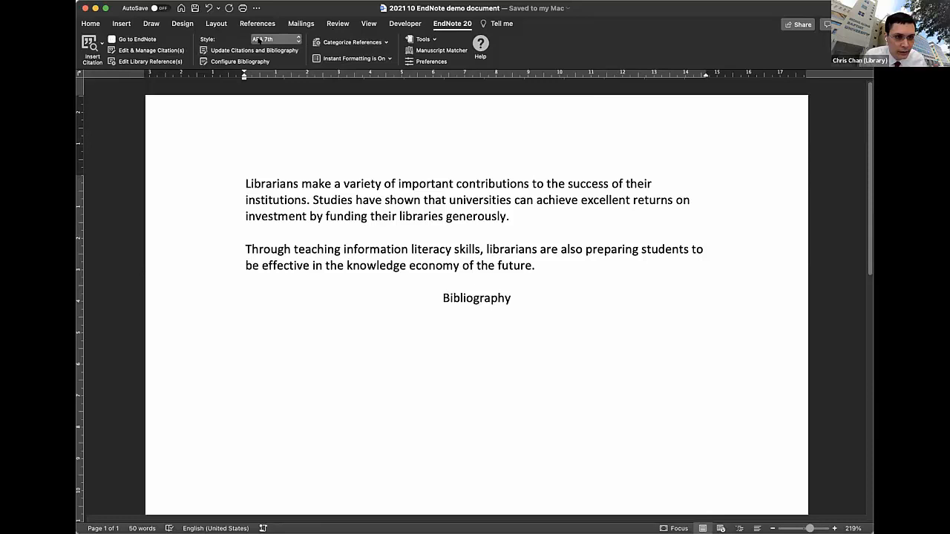
# Browse the full list of EndNote 20 citation styles for the Word document and cancel without choosing another style
pyautogui.click(298, 39)
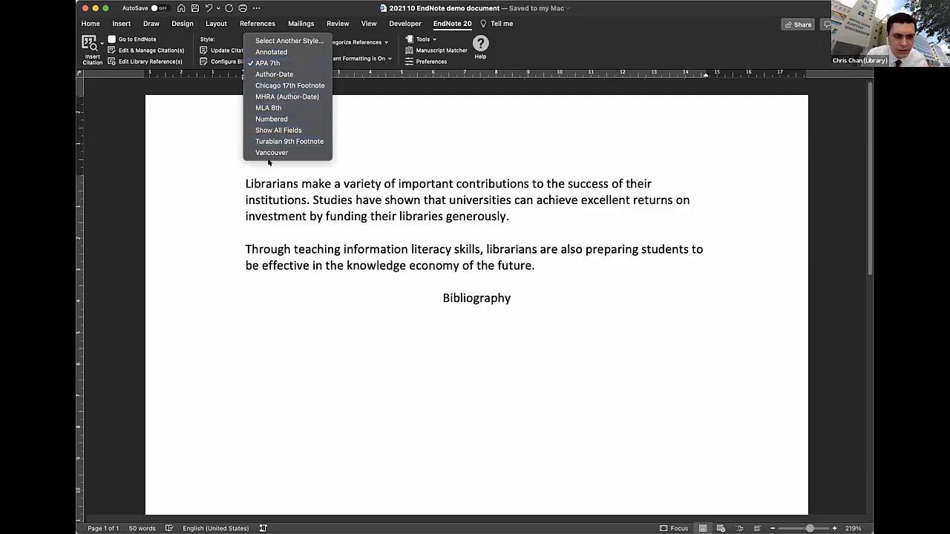
pyautogui.click(290, 41)
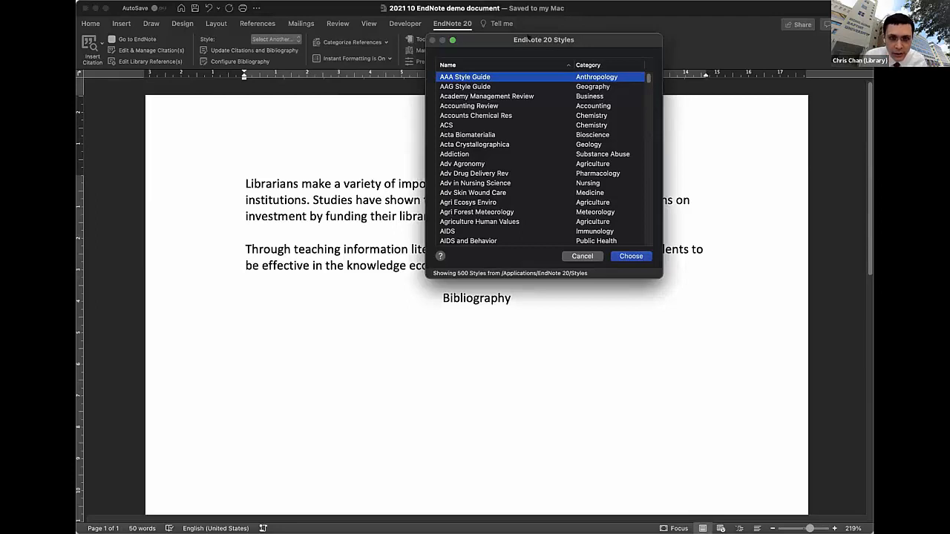
pyautogui.moveTo(521, 38); pyautogui.dragTo(369, 54)
pyautogui.scroll(-20, 425, 133)
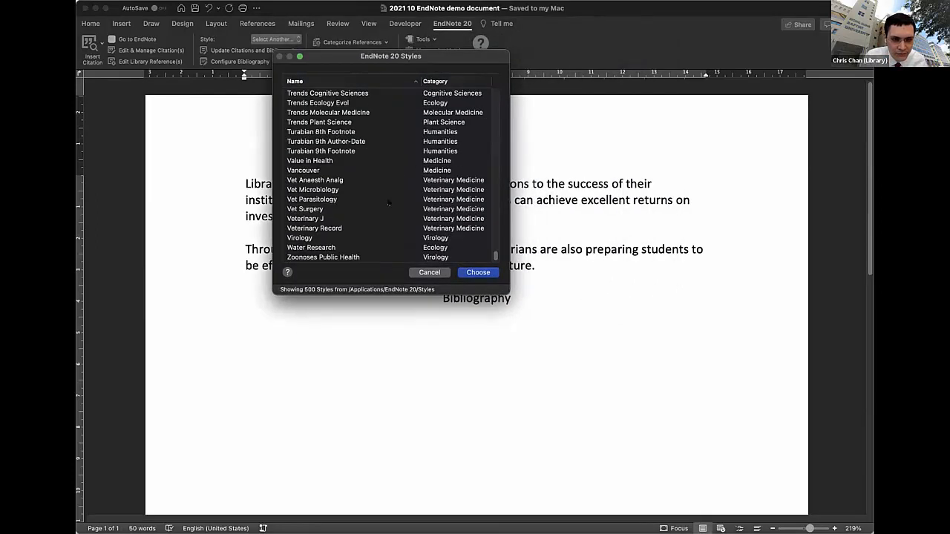
pyautogui.scroll(20, 388, 203)
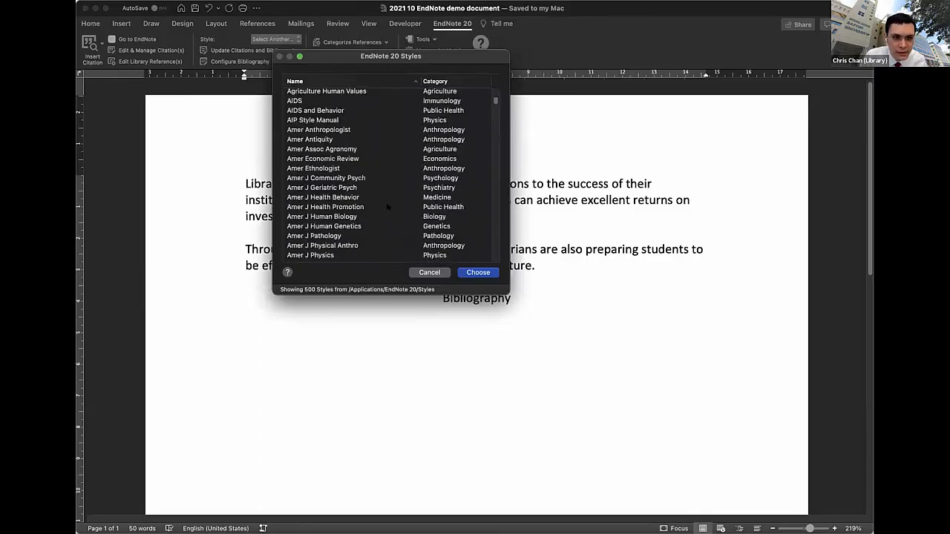
pyautogui.scroll(5, 388, 207)
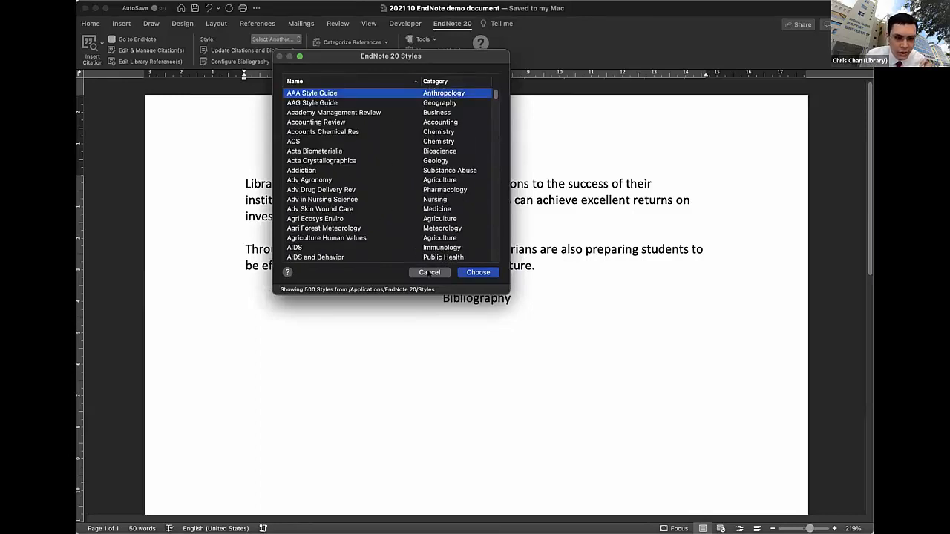
pyautogui.click(431, 273)
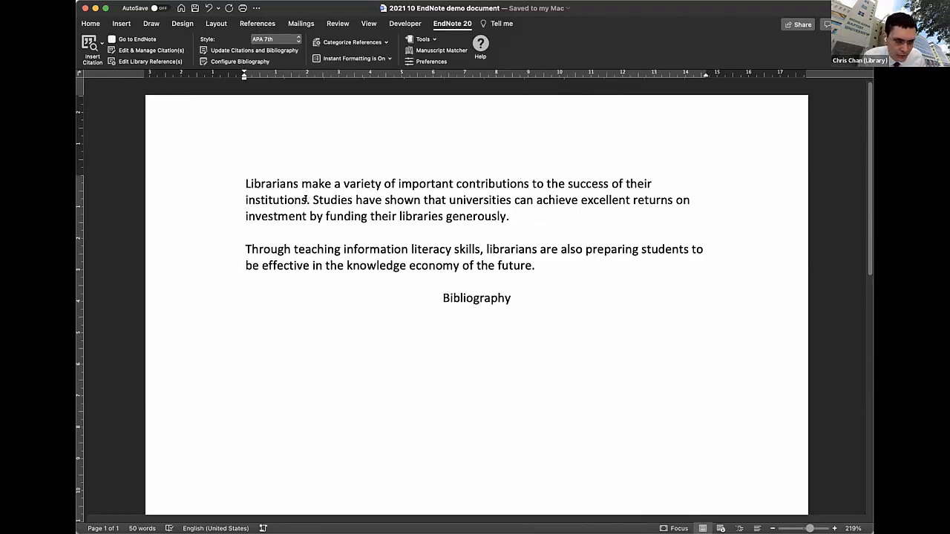
# Add a space after "institutions", before the full stop of the first sentence, and leave the insertion point there
pyautogui.click(306, 199)
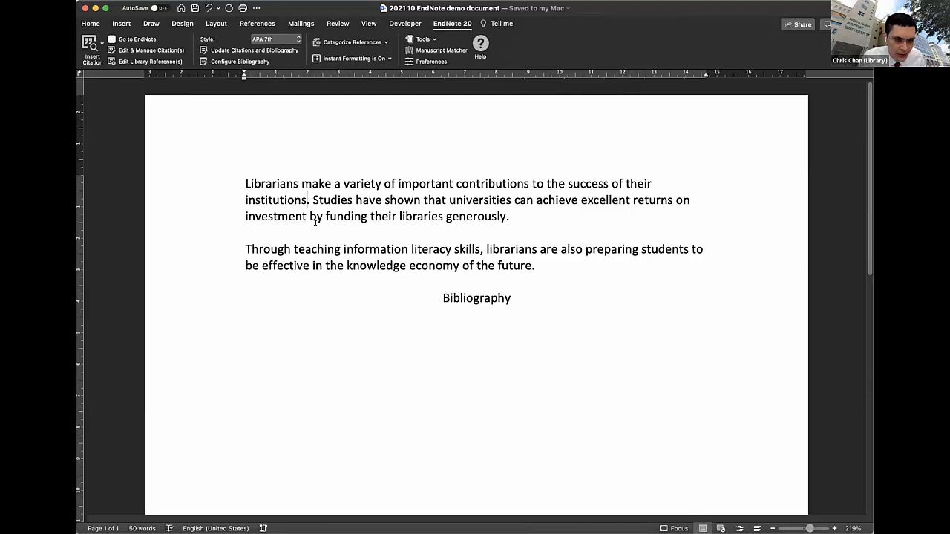
pyautogui.press('shift+super+Up')
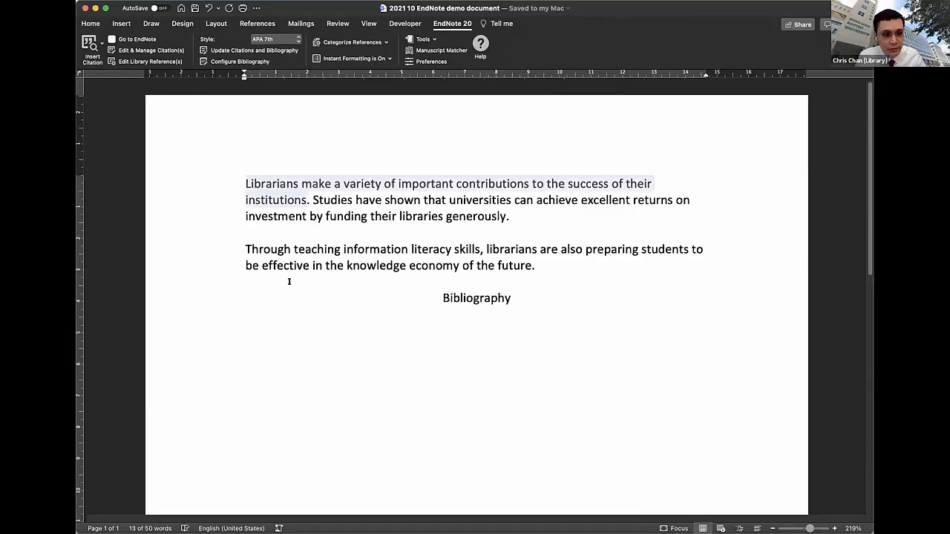
pyautogui.press('Right')
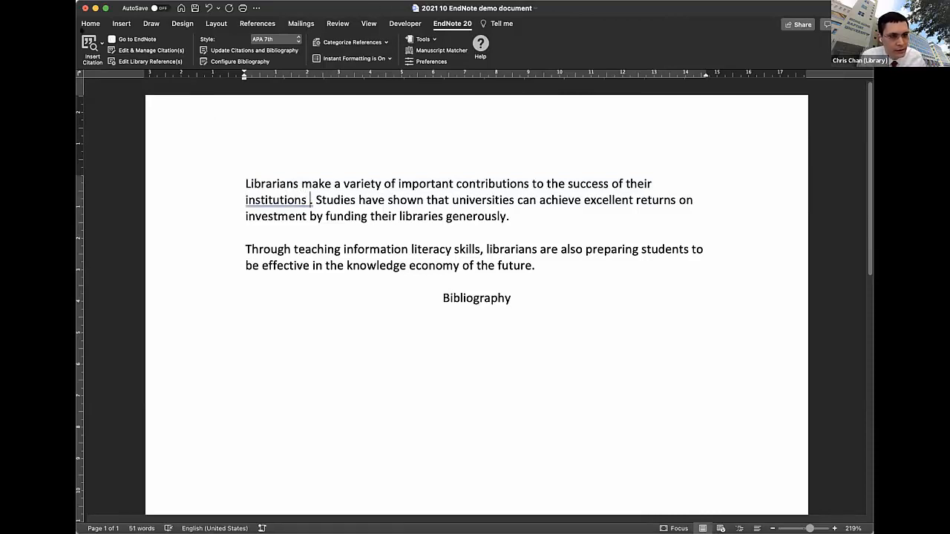
# Insert a citation after "institutions" for the 2019 article "A tool for academic libraries to prioritize leadership competencies" and check its bibliography entry
pyautogui.click(89, 46)
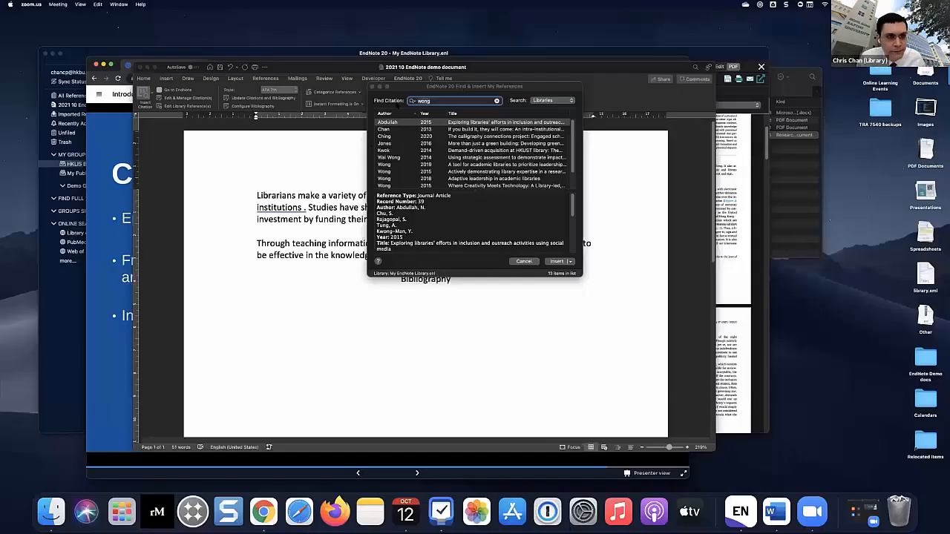
pyautogui.moveTo(463, 88); pyautogui.dragTo(416, 142)
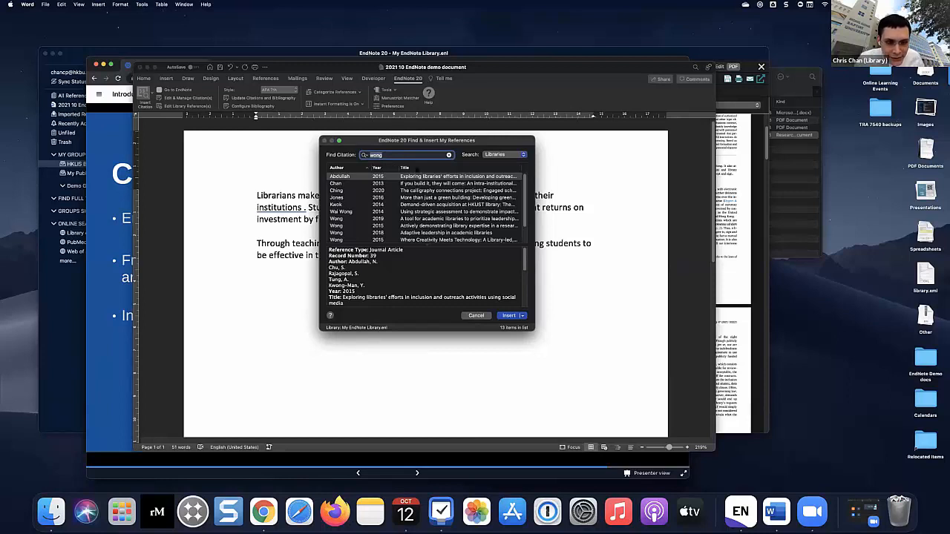
pyautogui.scroll(-1, 393, 202)
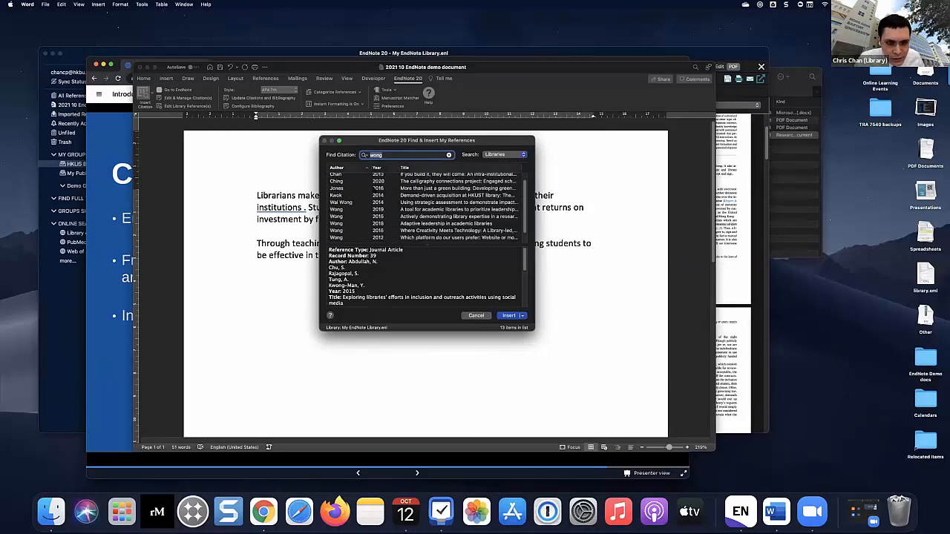
pyautogui.scroll(-1, 427, 206)
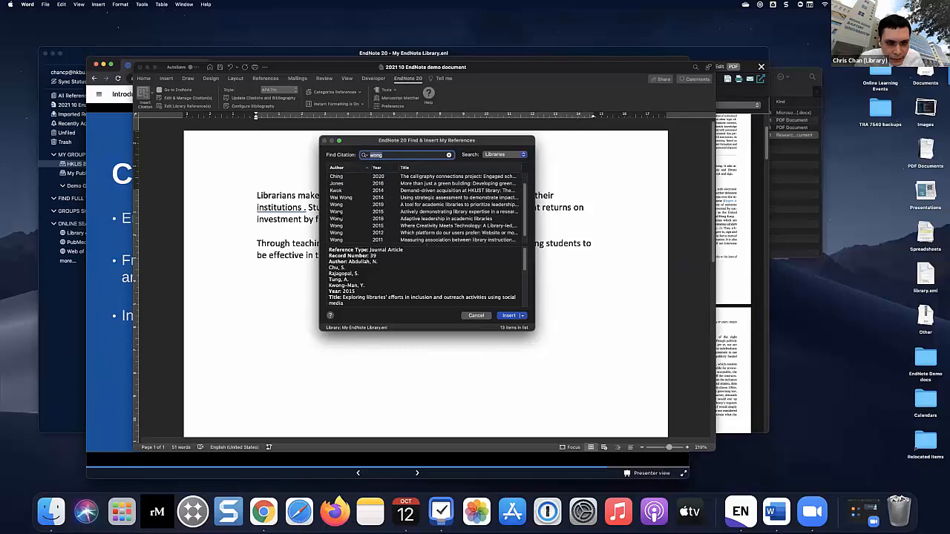
pyautogui.click(337, 206)
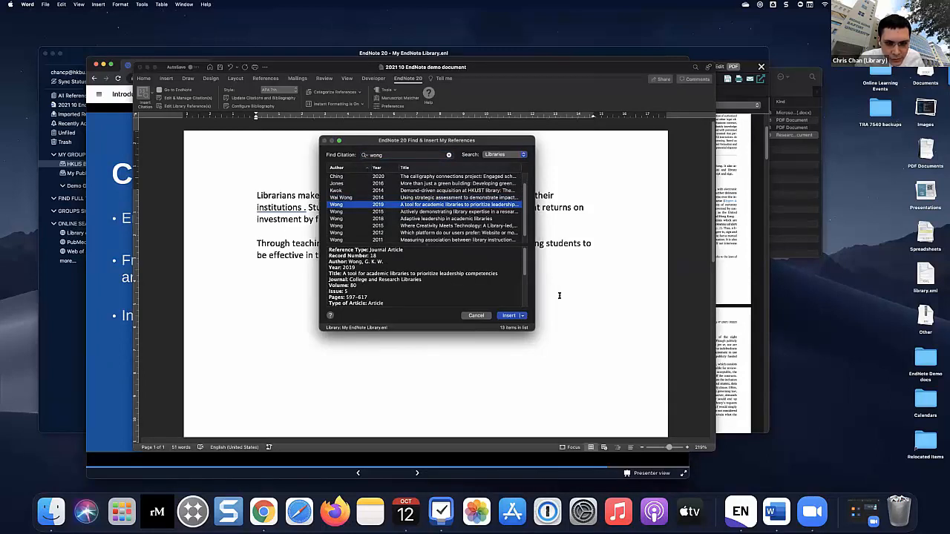
pyautogui.click(509, 316)
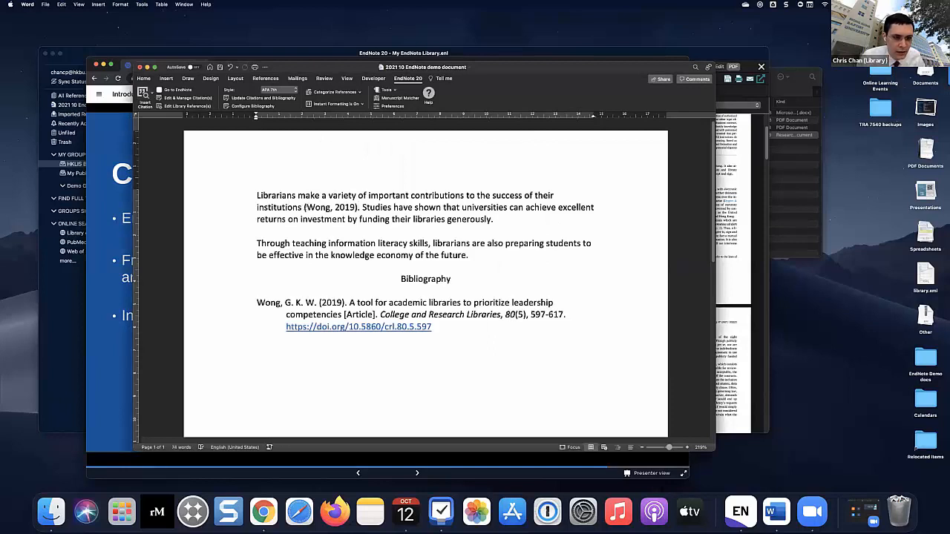
pyautogui.click(308, 208)
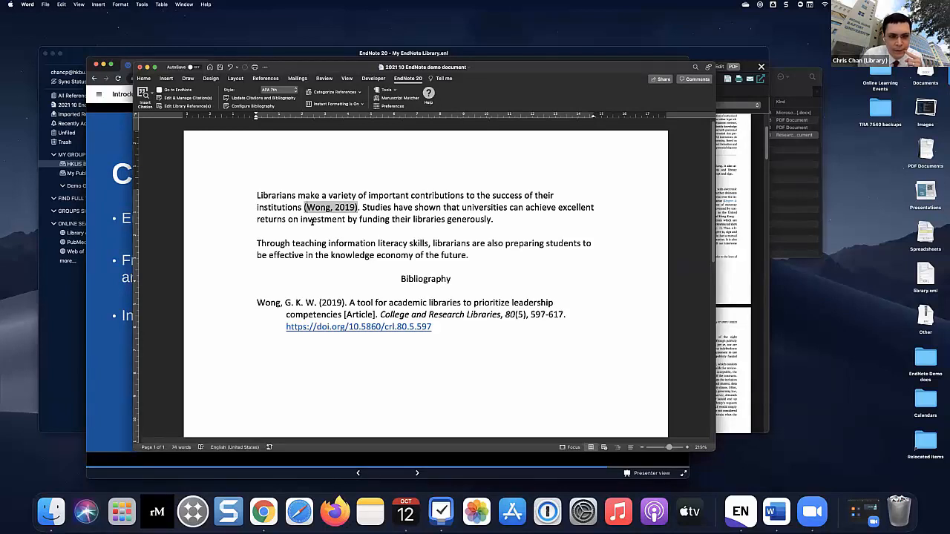
pyautogui.moveTo(260, 302)
pyautogui.mouseDown()
pyautogui.moveTo(377, 305)
pyautogui.moveTo(311, 303)
pyautogui.mouseUp()
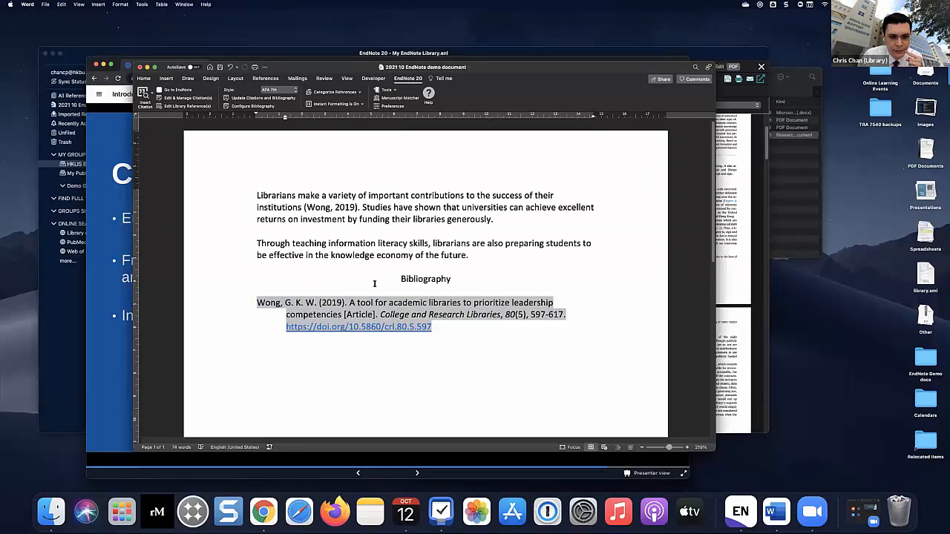
# Add a space after "generously", search the references by author surname, and insert the 2019 citation "Redesigning subject guides with usability testing: a case study" there
pyautogui.click(491, 221)
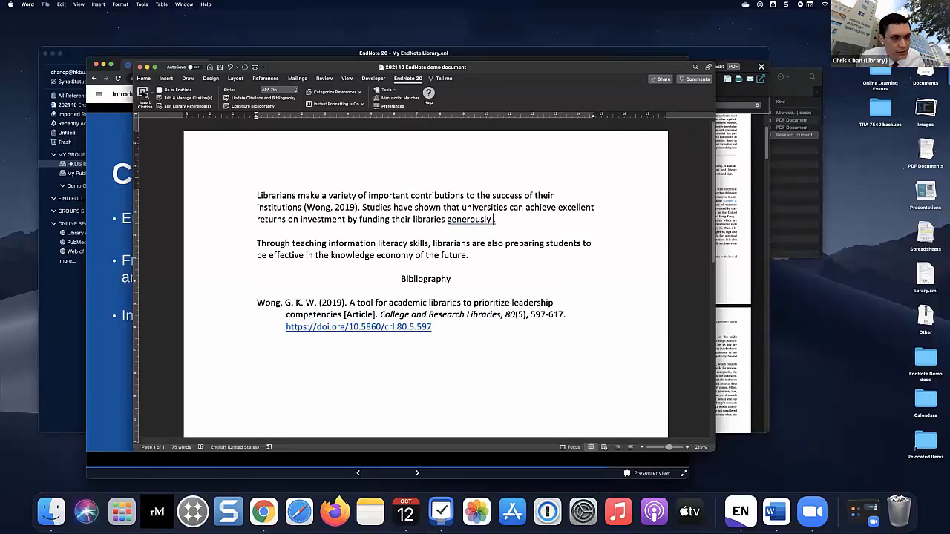
pyautogui.click(142, 92)
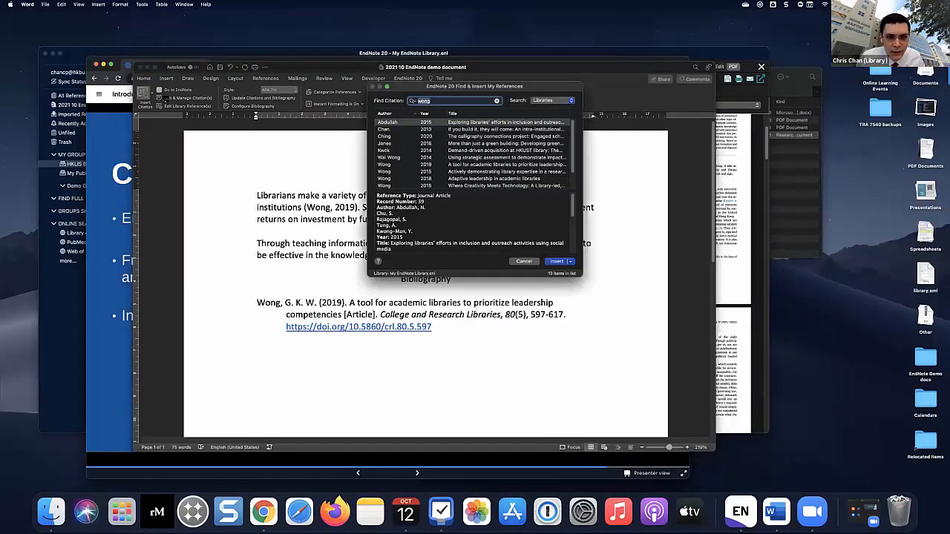
pyautogui.click(452, 100)
pyautogui.press('BackSpace')
pyautogui.press('BackSpace')
pyautogui.press('BackSpace')
pyautogui.press('BackSpace')
pyautogui.write('chan')
pyautogui.press('Return')
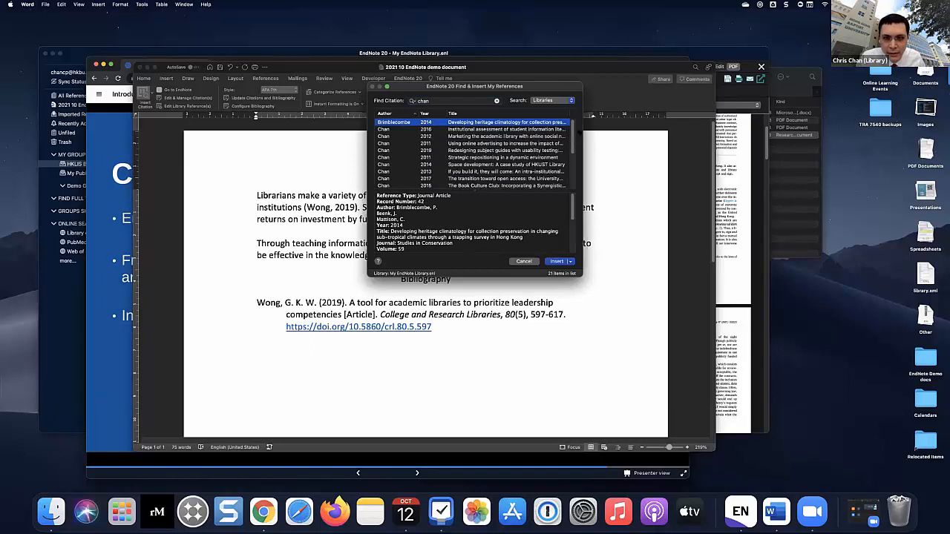
pyautogui.moveTo(576, 135)
pyautogui.mouseDown()
pyautogui.moveTo(576, 157)
pyautogui.moveTo(583, 131)
pyautogui.mouseUp()
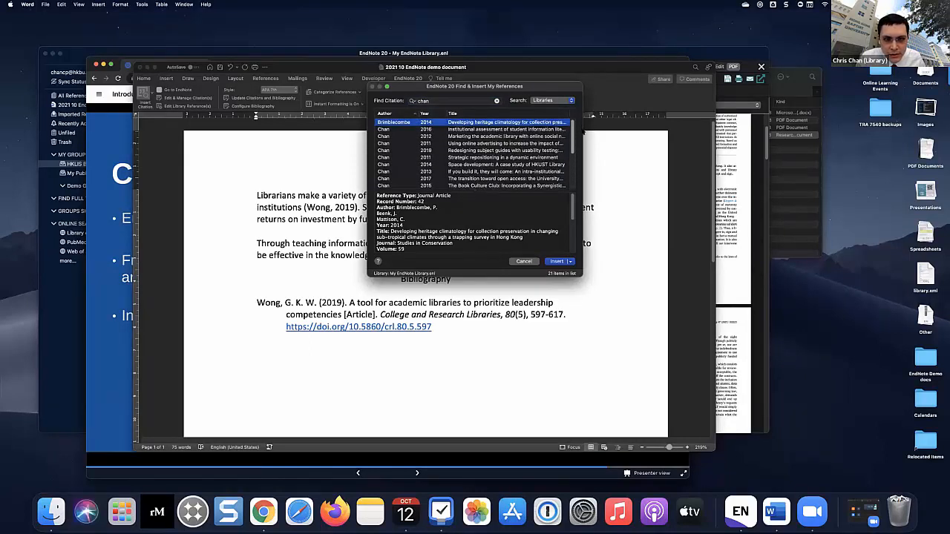
pyautogui.click(502, 151)
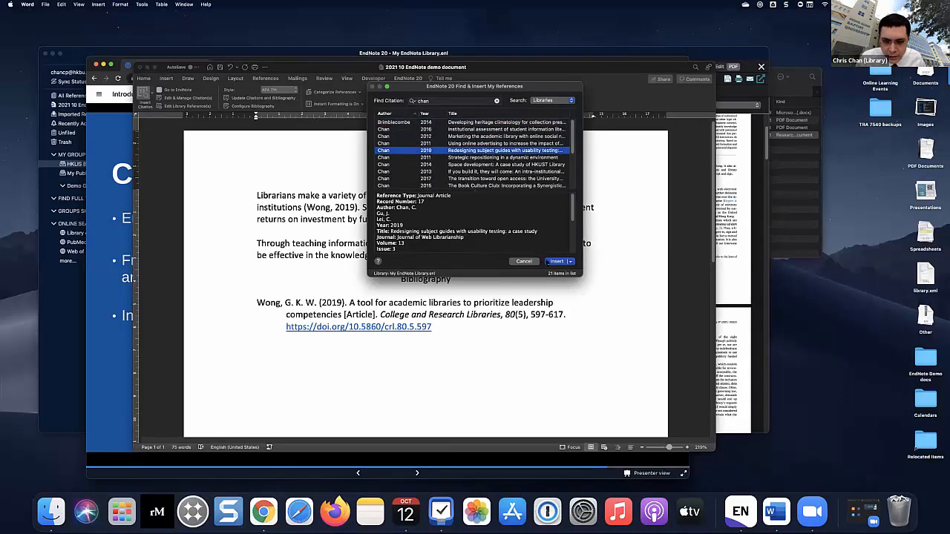
pyautogui.click(556, 262)
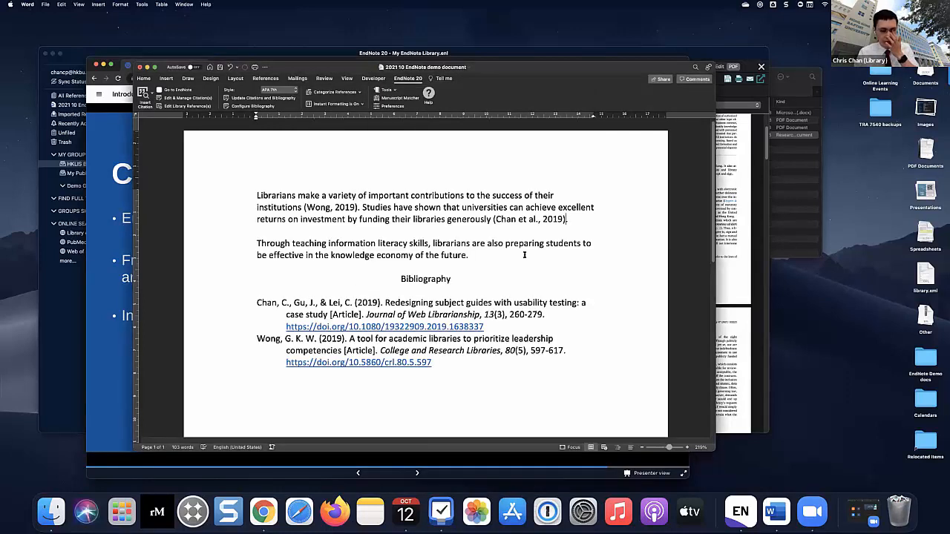
# Examine the citation after "generously" and the order of the entries in the bibliography
pyautogui.click(495, 220)
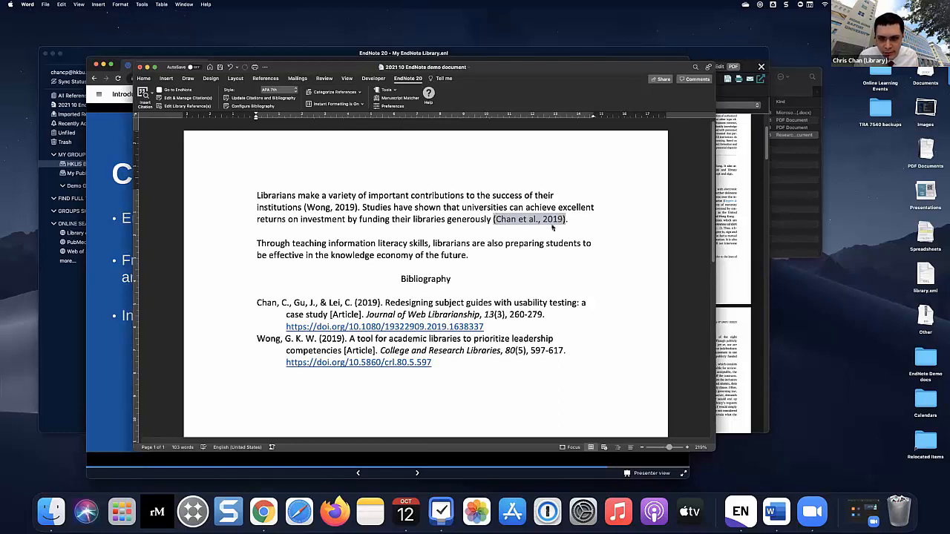
pyautogui.press('Down')
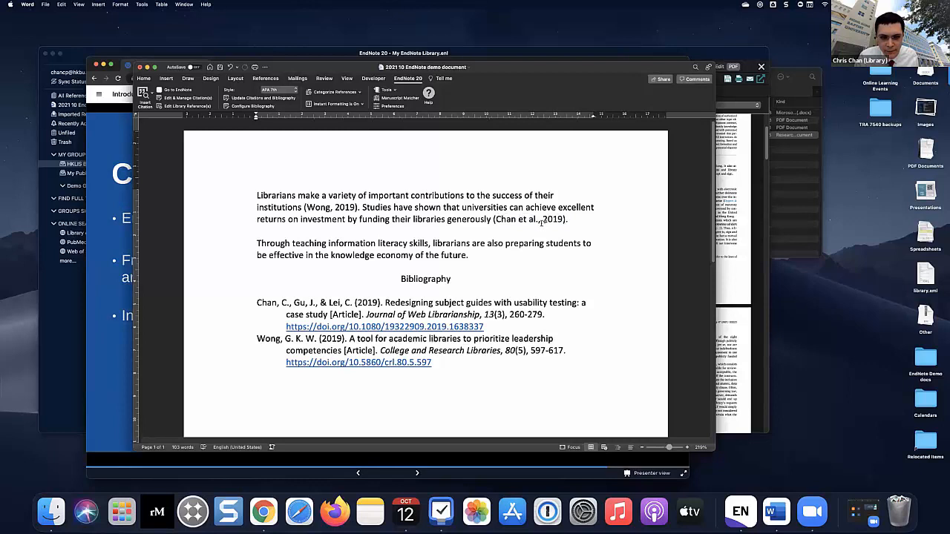
pyautogui.scroll(-2, 510, 272)
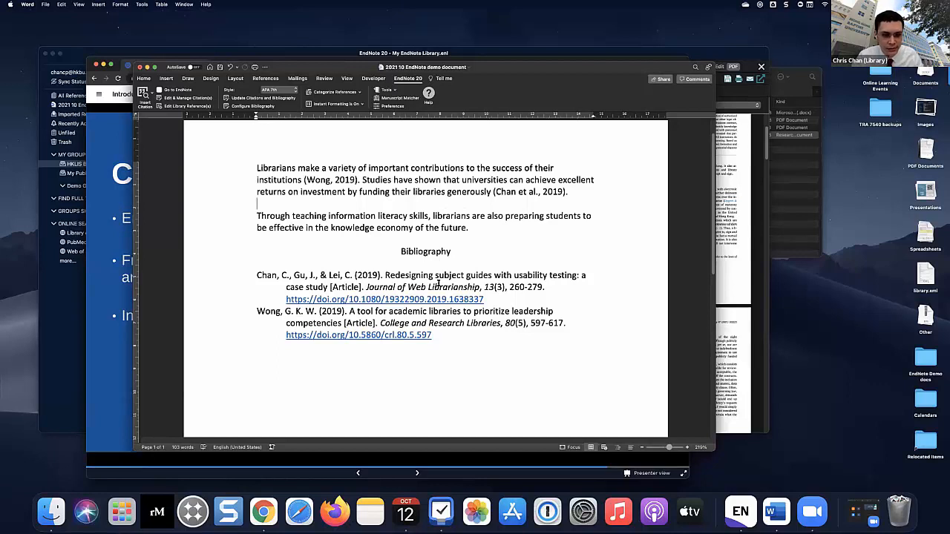
pyautogui.click(266, 277)
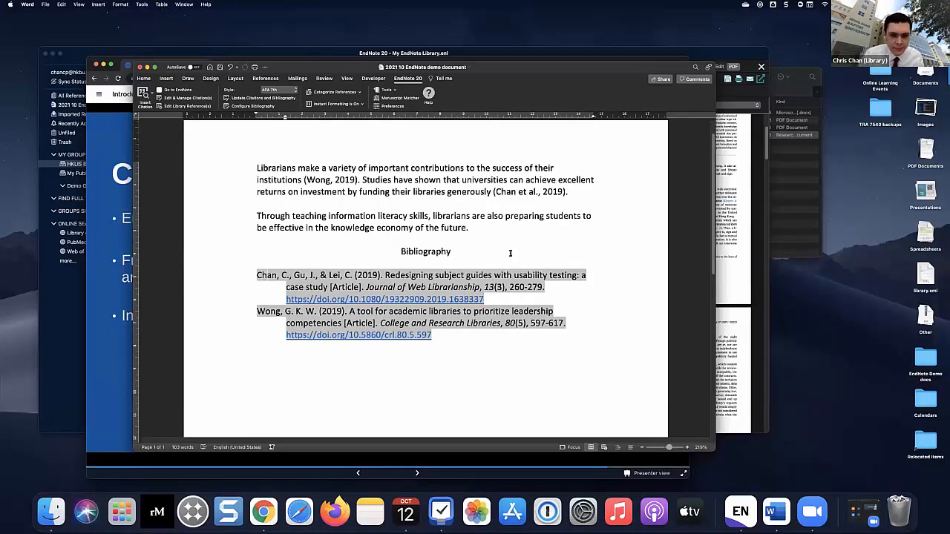
# Add a space after "future" and insert a citation there for the 2014 article on developing heritage climatology for collection preservation
pyautogui.click(467, 228)
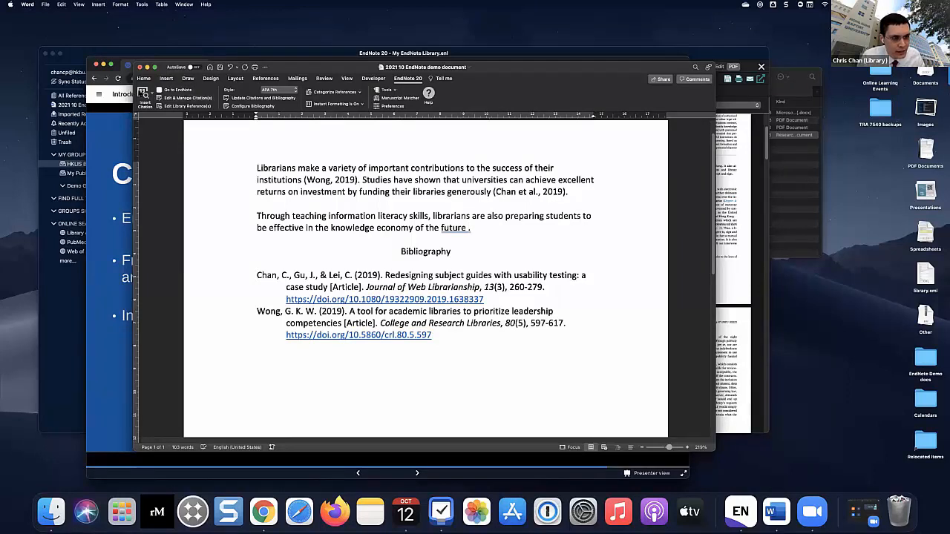
pyautogui.click(144, 95)
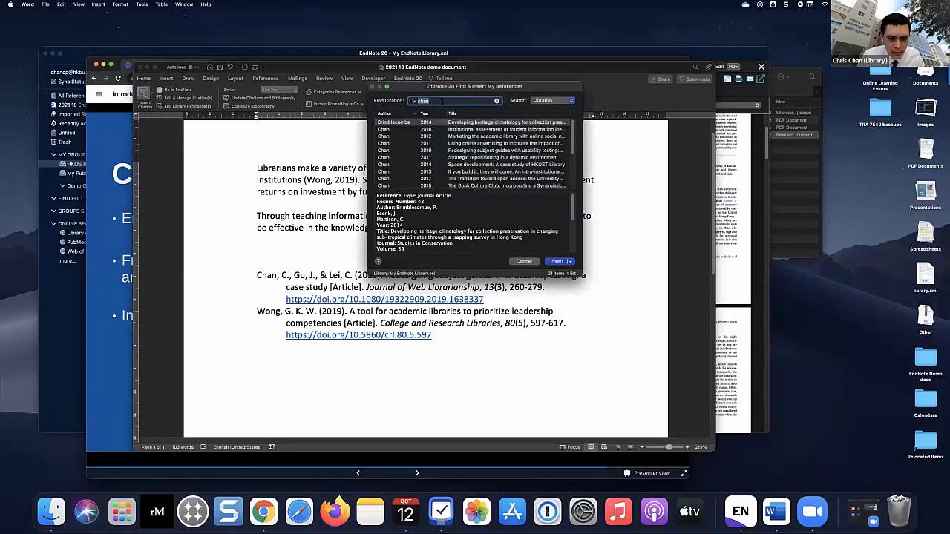
pyautogui.press('Return')
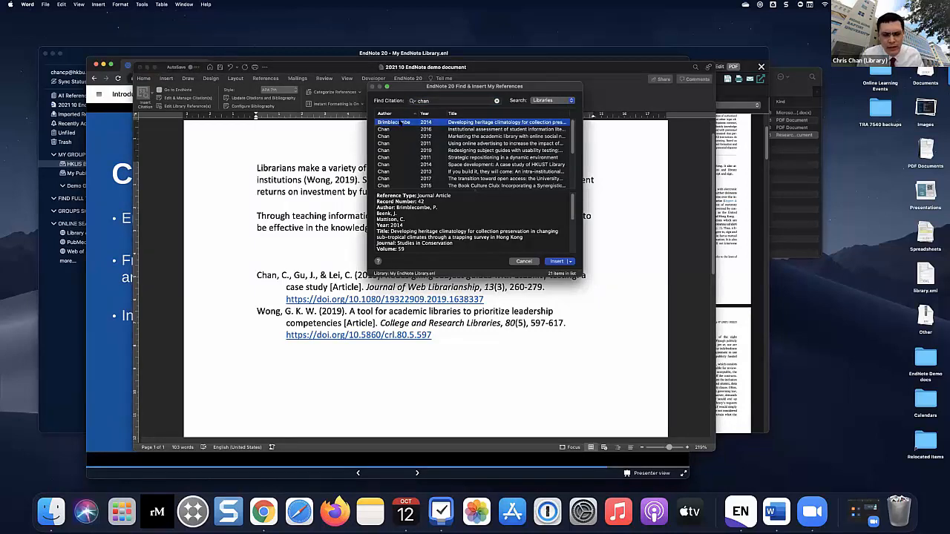
pyautogui.doubleClick(402, 123)
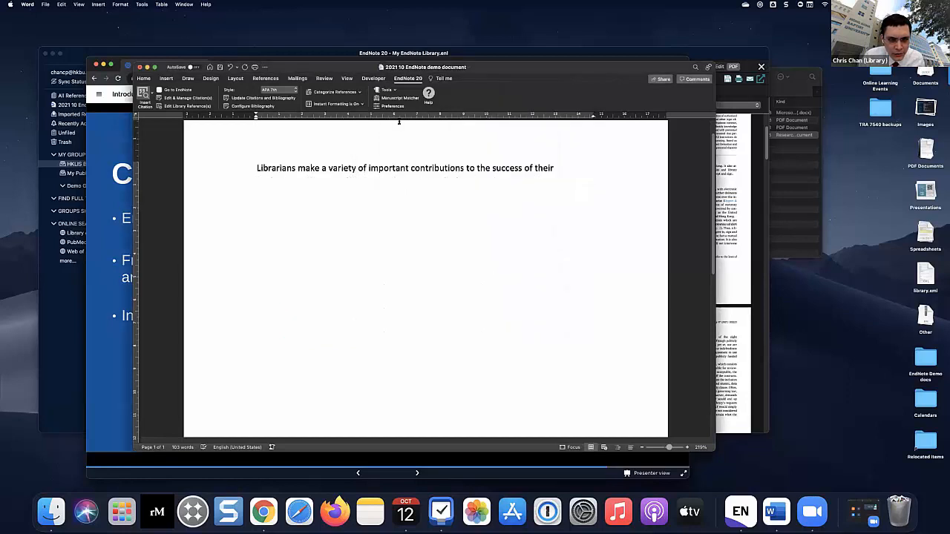
# Examine the citation after "future", the alphabetical order of the bibliography entries, and the citation after "generously"
pyautogui.click(505, 230)
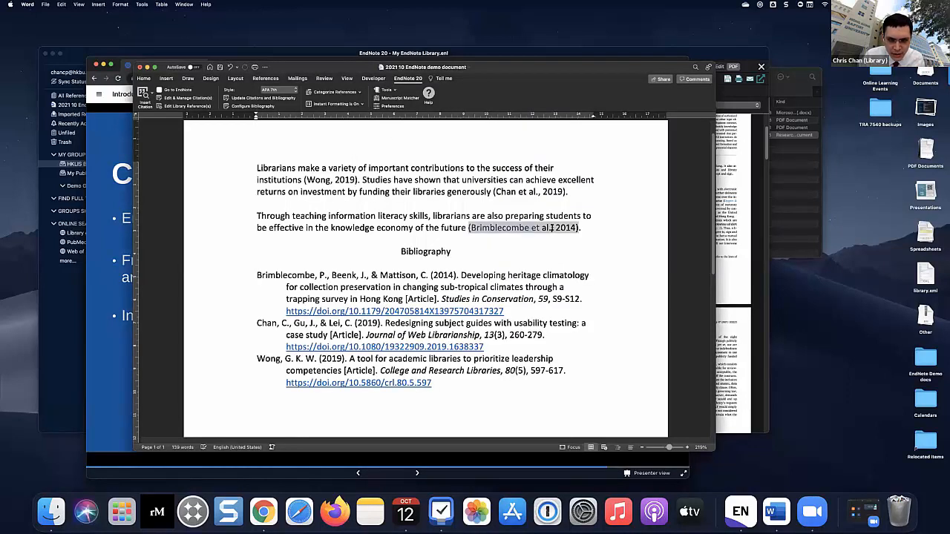
pyautogui.click(257, 275)
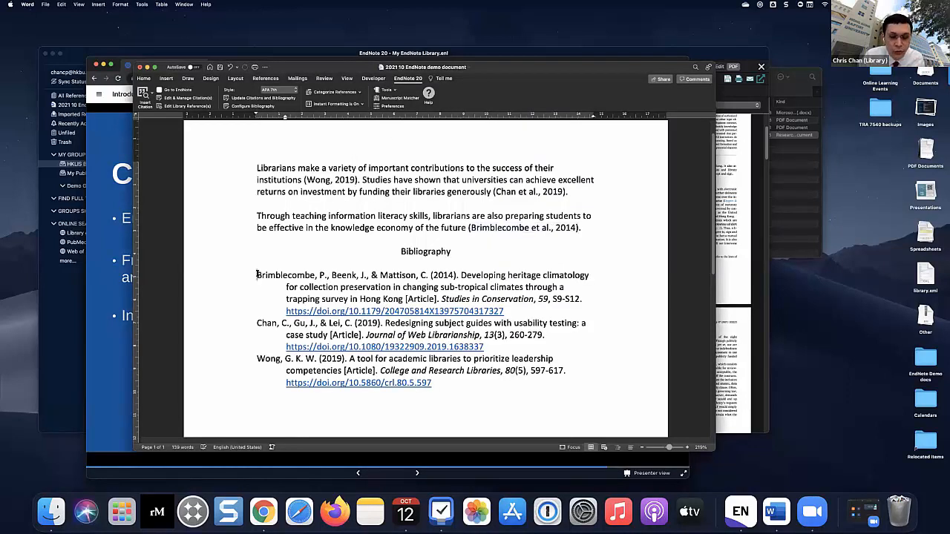
pyautogui.scroll(-1, 256, 275)
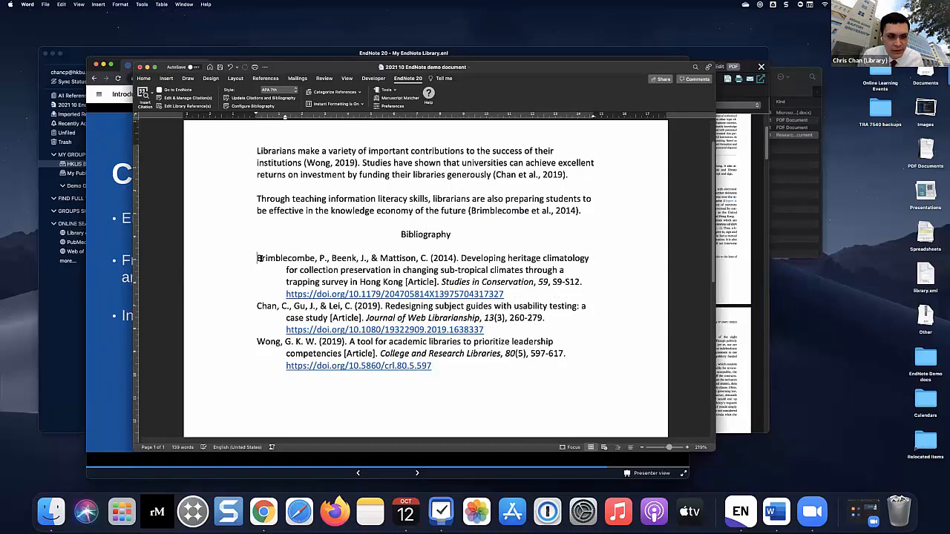
pyautogui.click(261, 307)
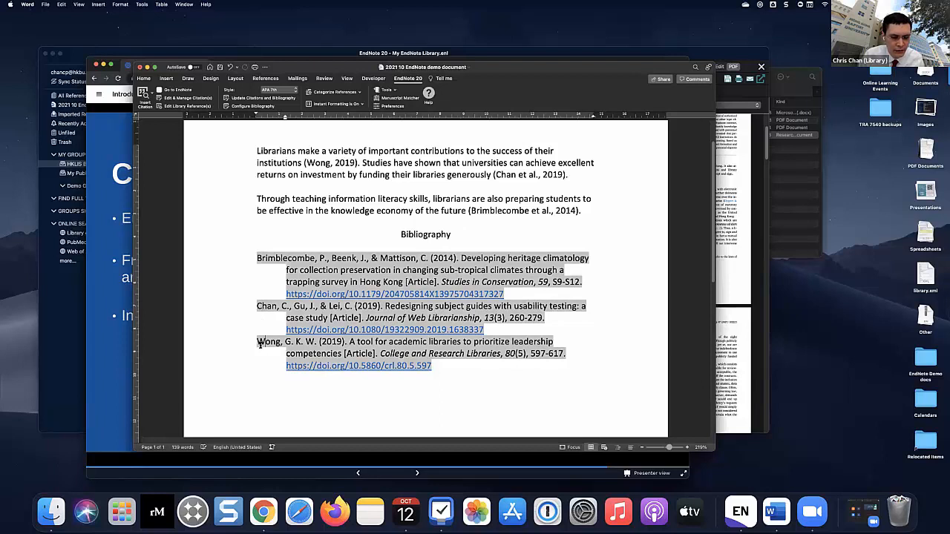
pyautogui.click(402, 233)
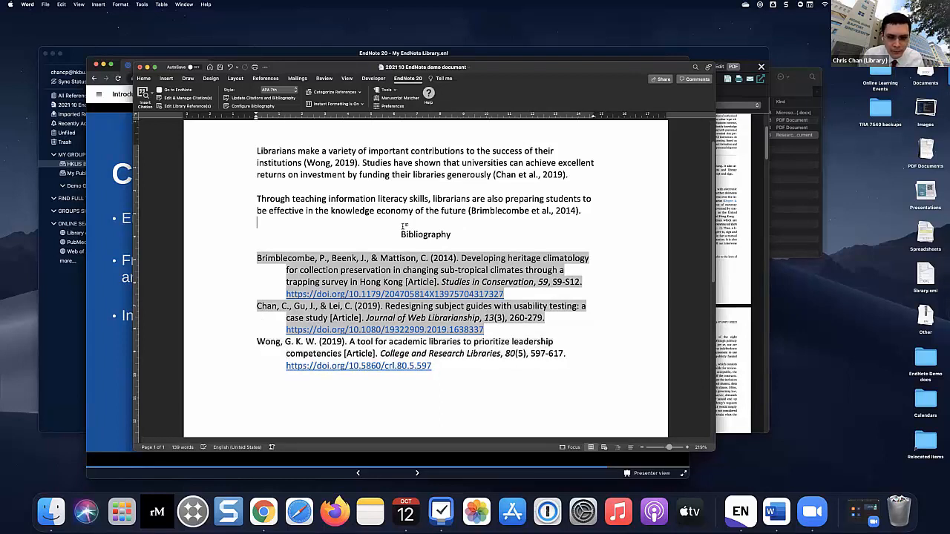
pyautogui.click(558, 281)
pyautogui.click(496, 190)
pyautogui.scroll(2, 430, 215)
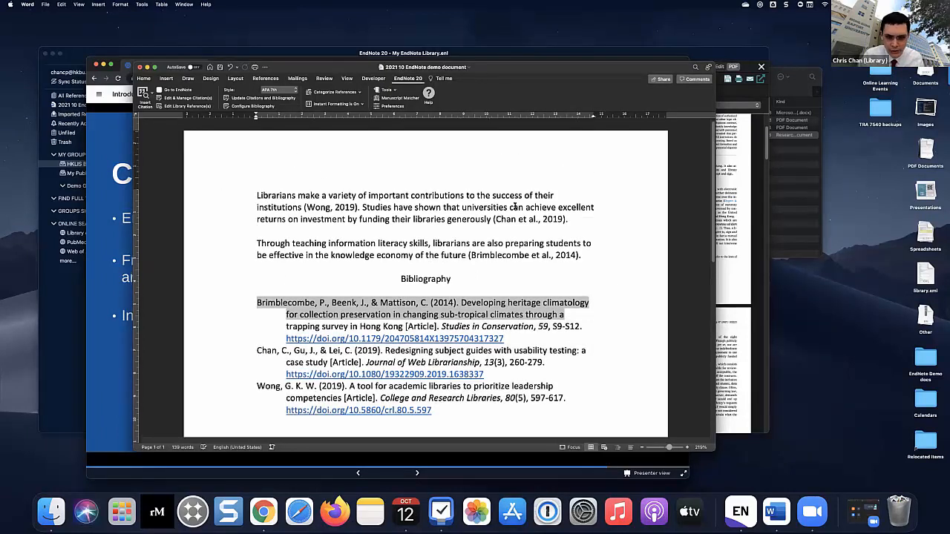
pyautogui.click(510, 220)
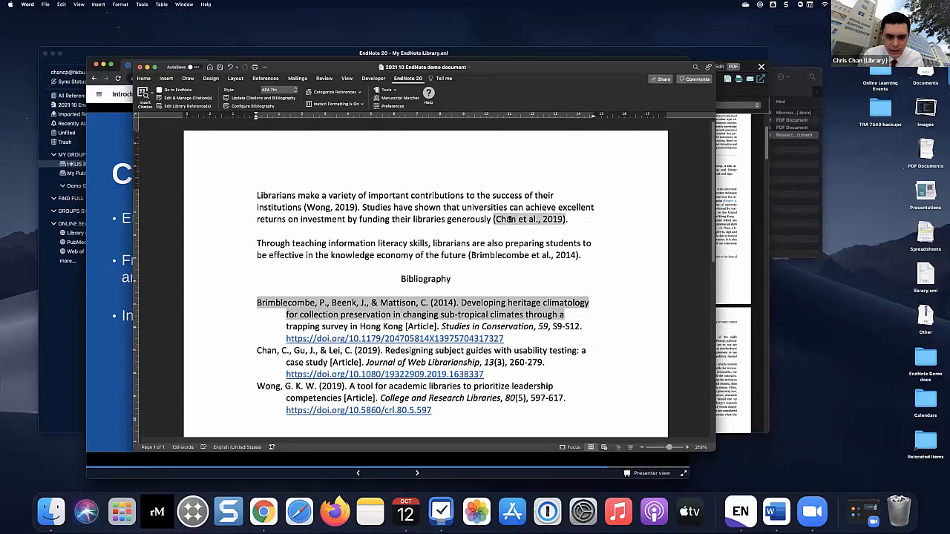
# Open Edit & Manage Citations for the citation after "institutions", and move and enlarge the dialog
pyautogui.click(334, 208)
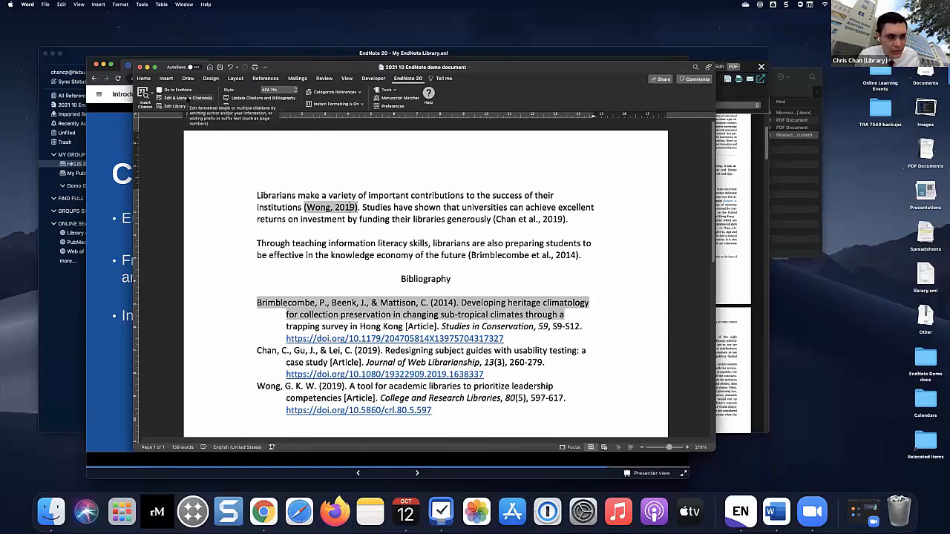
pyautogui.click(188, 98)
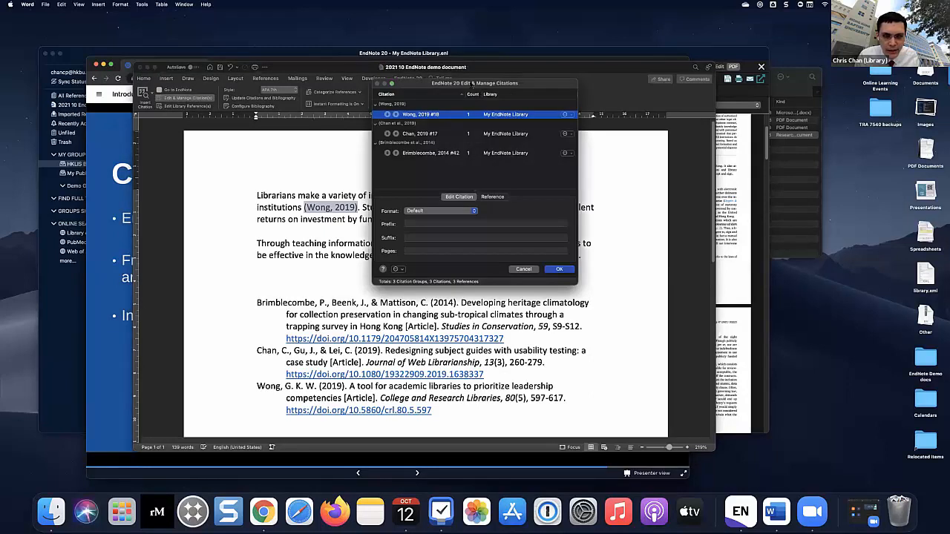
pyautogui.moveTo(473, 85); pyautogui.dragTo(435, 109)
pyautogui.moveTo(539, 307); pyautogui.dragTo(633, 378)
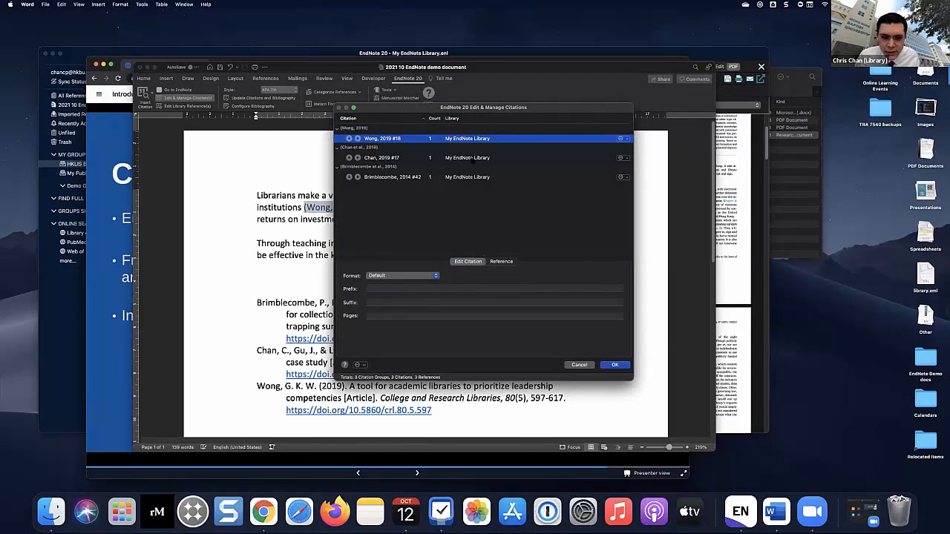
# Add page 25 to the citation after "institutions", confirm the change, and check the updated citation in the text
pyautogui.click(621, 139)
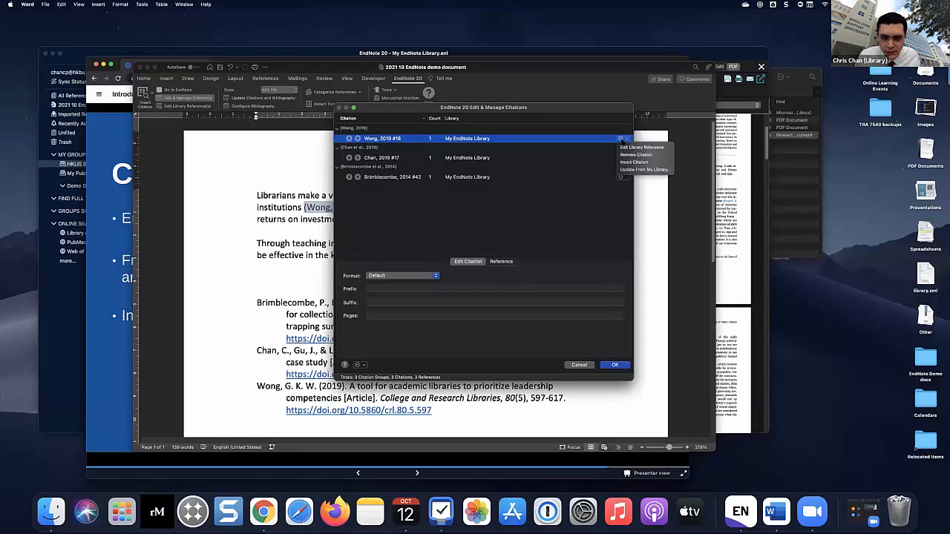
pyautogui.click(604, 151)
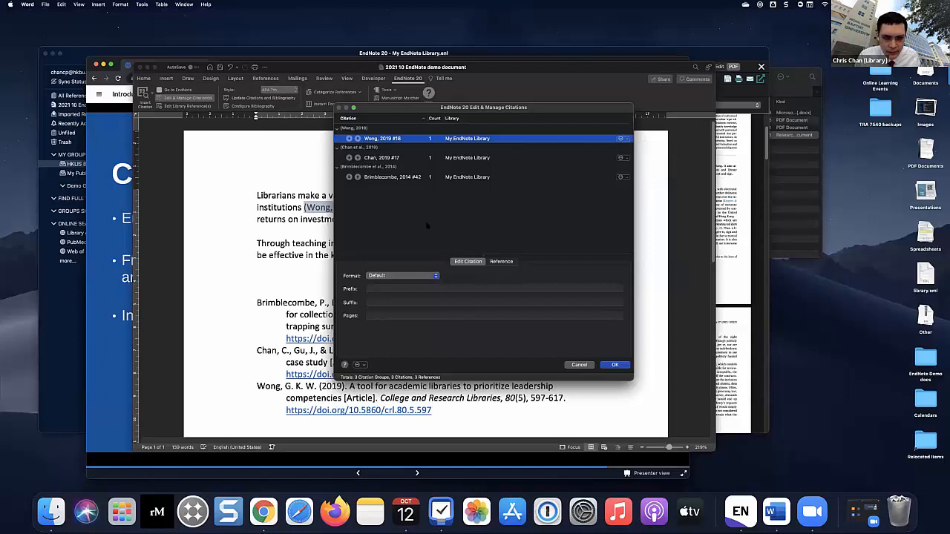
pyautogui.click(411, 315)
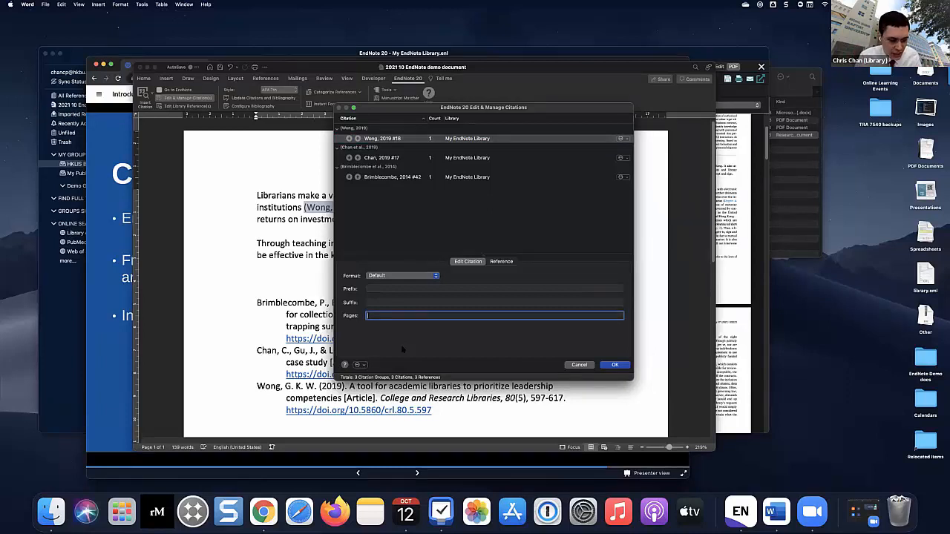
pyautogui.write('25')
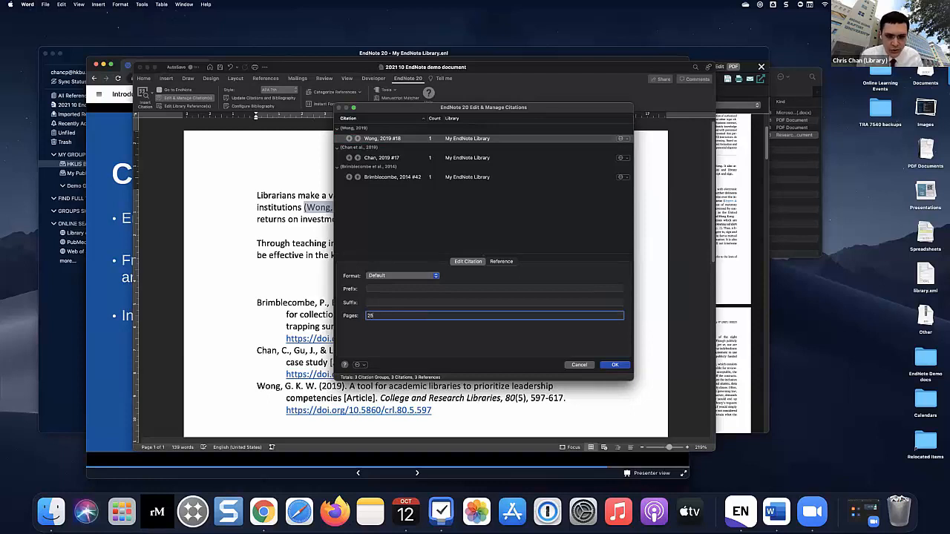
pyautogui.click(614, 365)
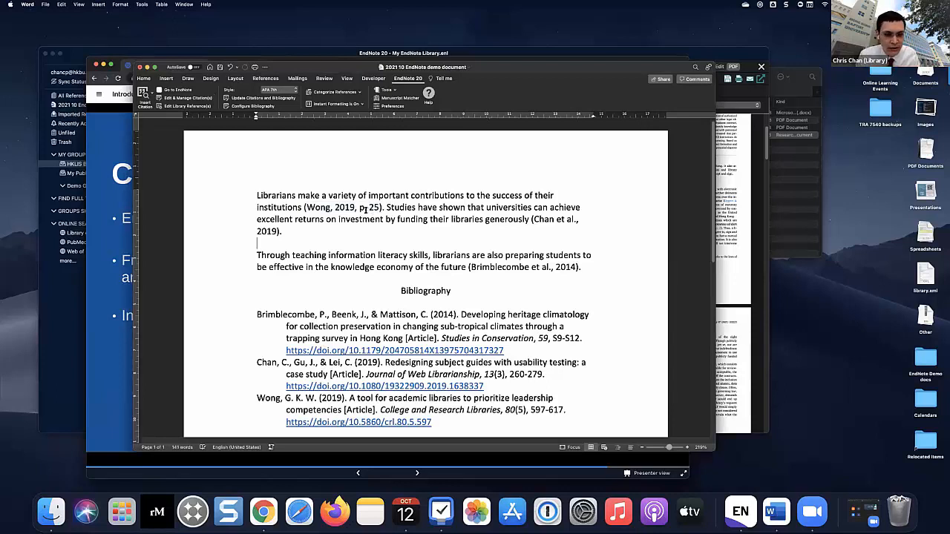
pyautogui.click(367, 207)
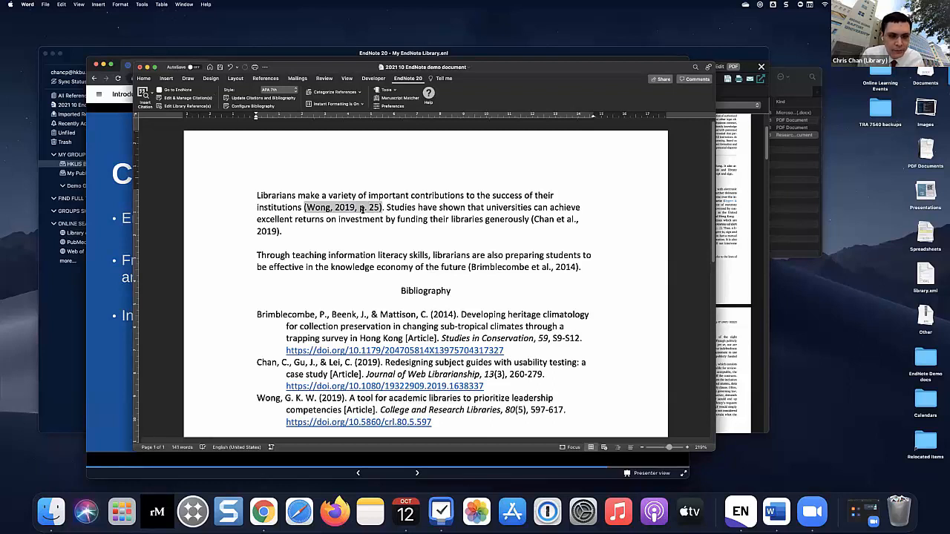
pyautogui.click(433, 220)
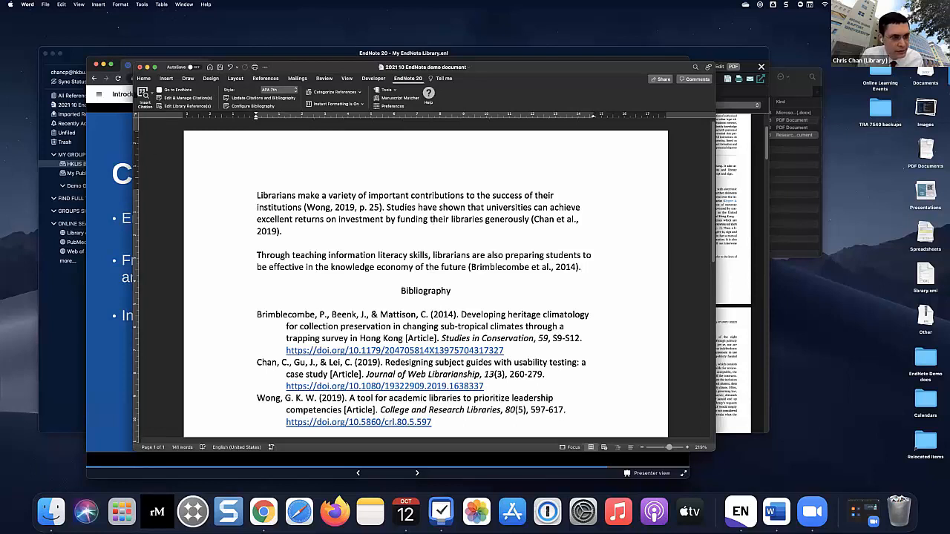
# Insert another citation of the 2014 heritage climatology article at the end of the second paragraph
pyautogui.click(144, 95)
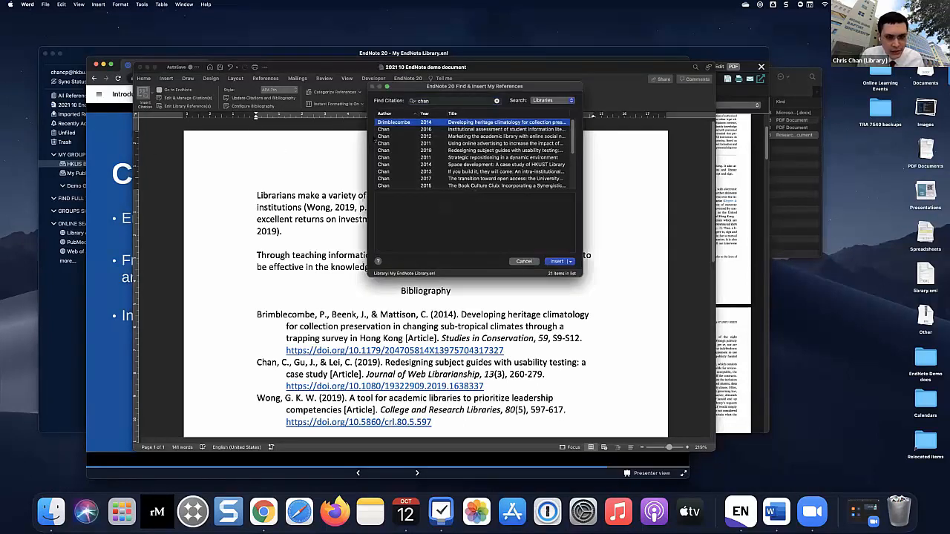
pyautogui.write('wong')
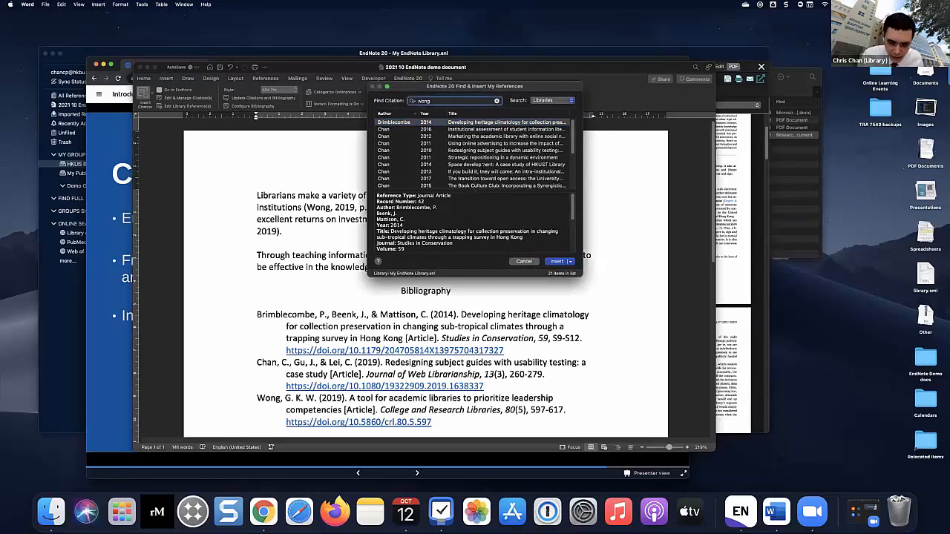
pyautogui.click(564, 261)
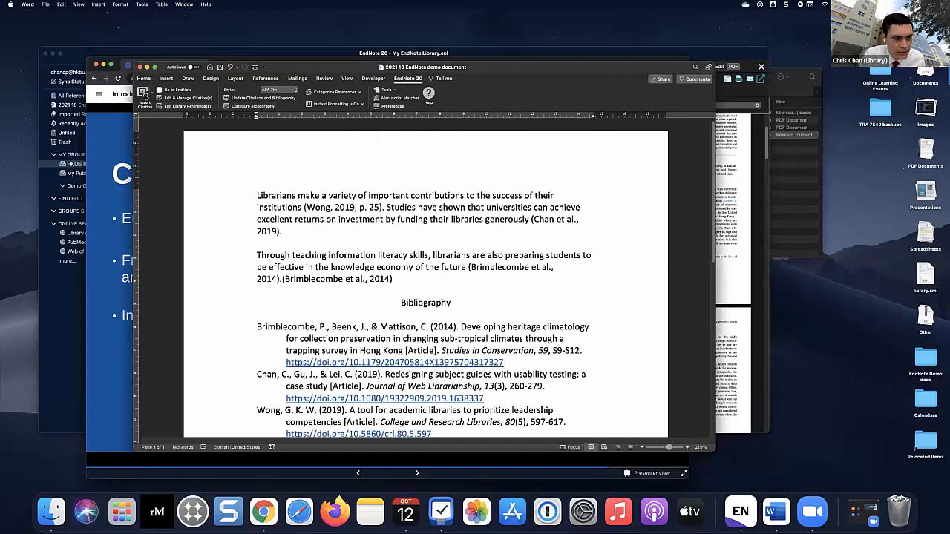
# Search the references by author surname and add the 2014 article on using strategic assessment to demonstrate impact to the citation ending the second paragraph
pyautogui.click(144, 96)
pyautogui.write('wong')
pyautogui.press('Return')
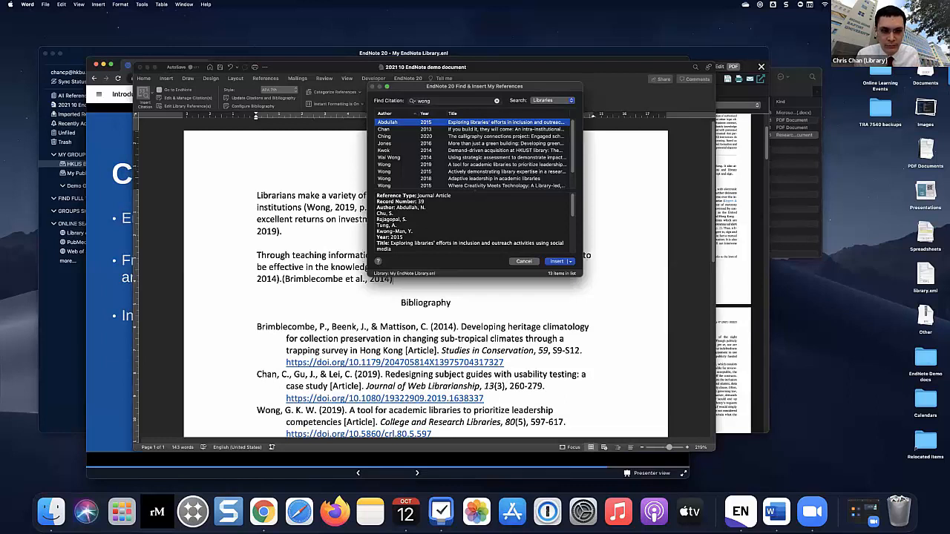
pyautogui.click(398, 159)
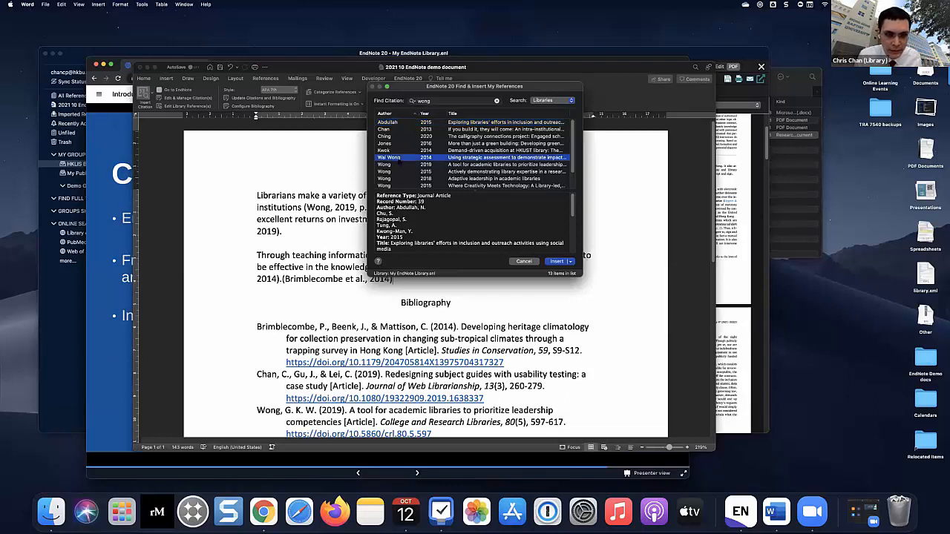
pyautogui.click(555, 262)
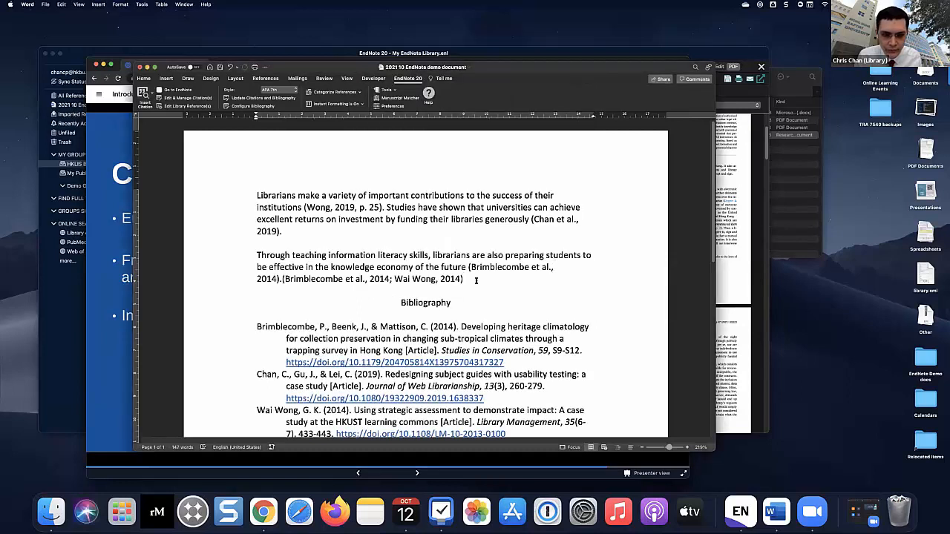
# Open the library reference for the 2014 strategic assessment article through Edit & Manage Citations, discarding the unsaved PDF changes
pyautogui.scroll(-2, 476, 280)
pyautogui.click(409, 232)
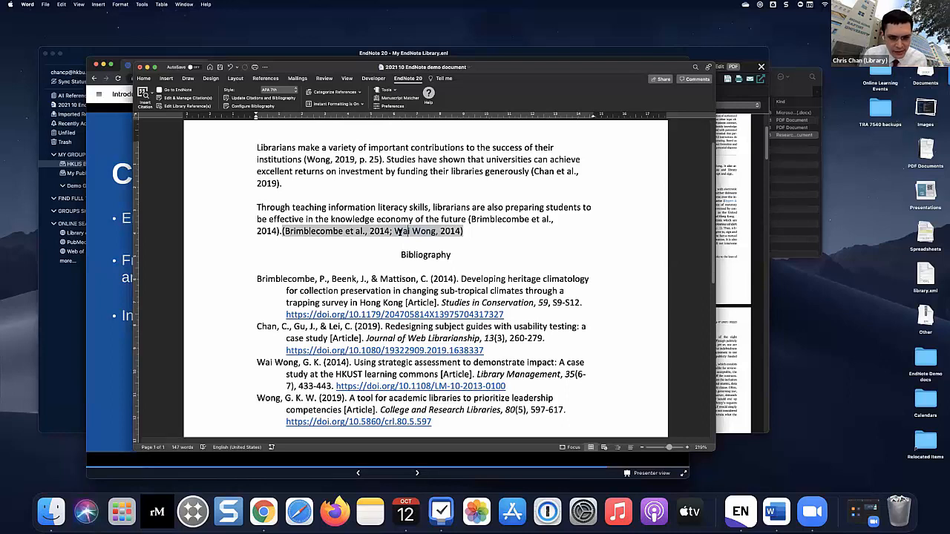
pyautogui.moveTo(399, 232); pyautogui.dragTo(436, 231)
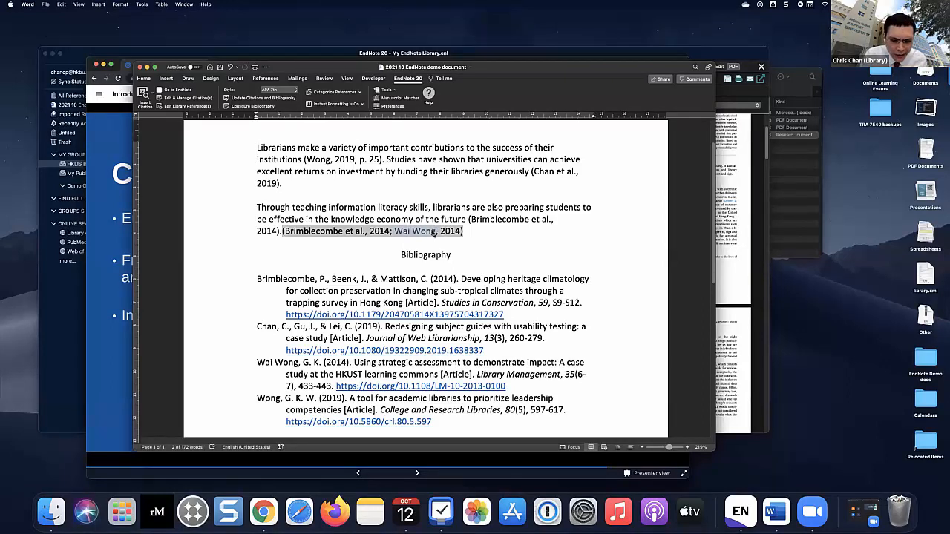
pyautogui.click(431, 232)
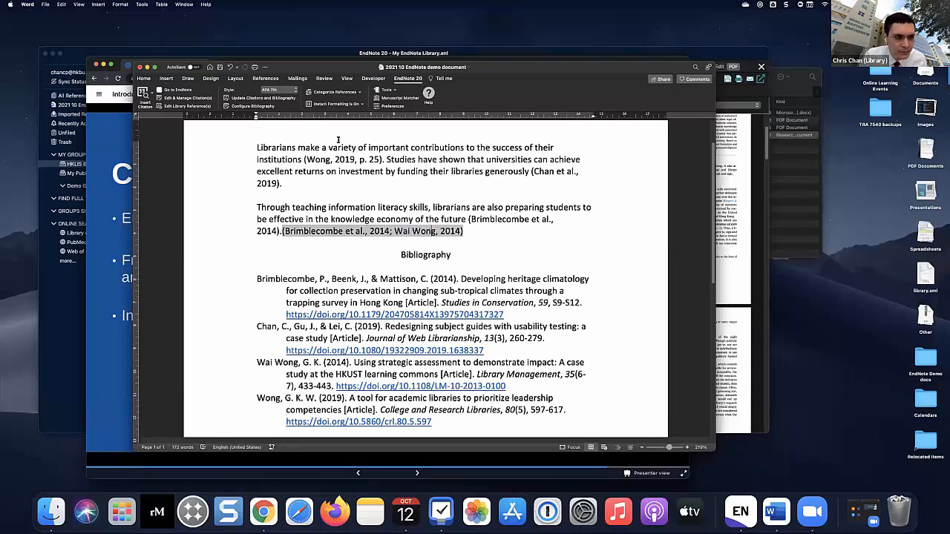
pyautogui.click(175, 97)
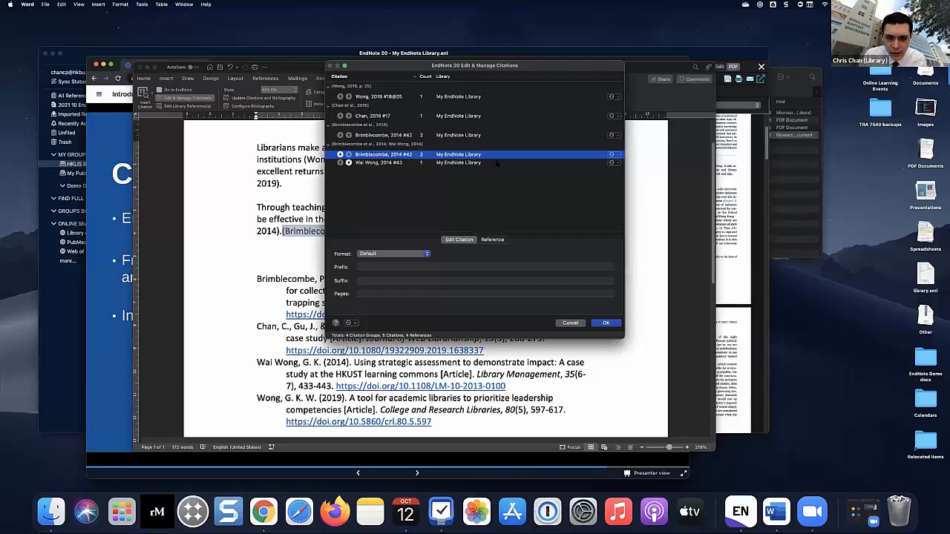
pyautogui.click(612, 162)
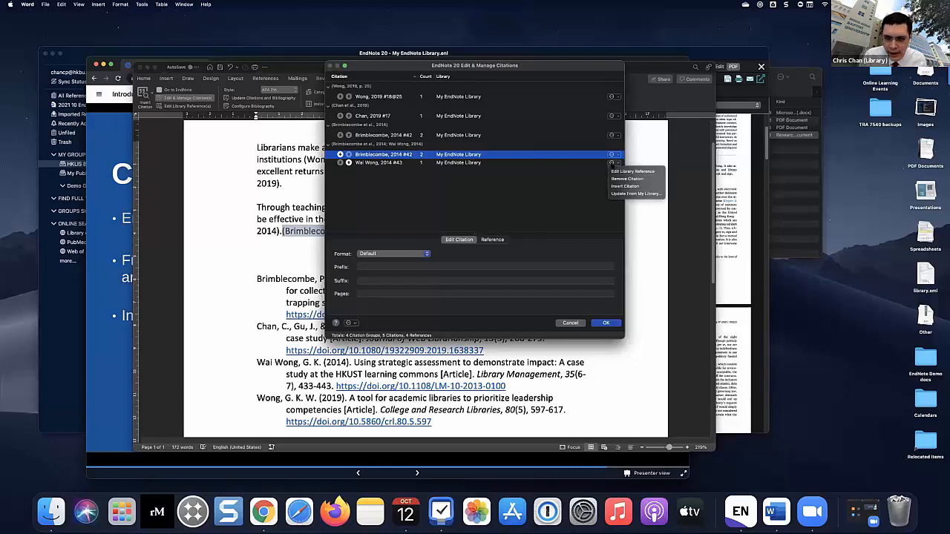
pyautogui.click(633, 171)
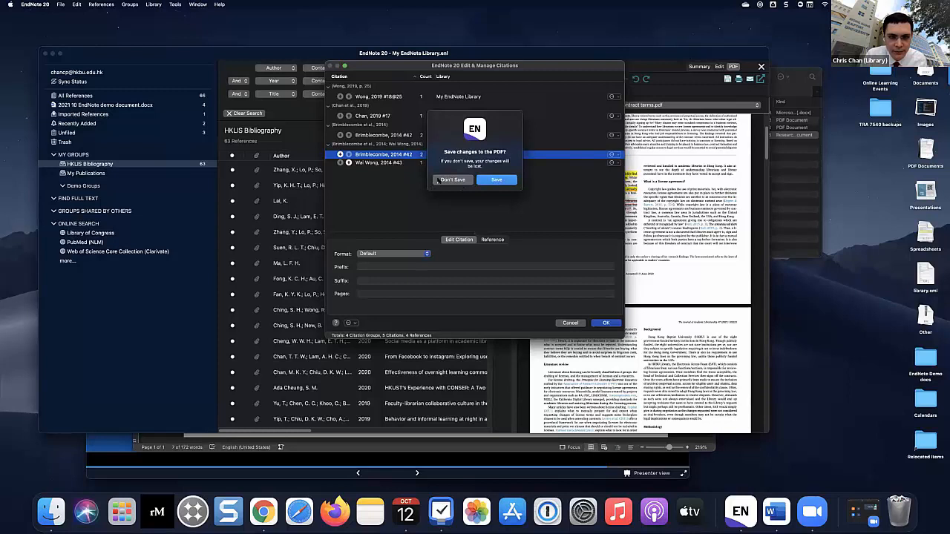
pyautogui.click(439, 180)
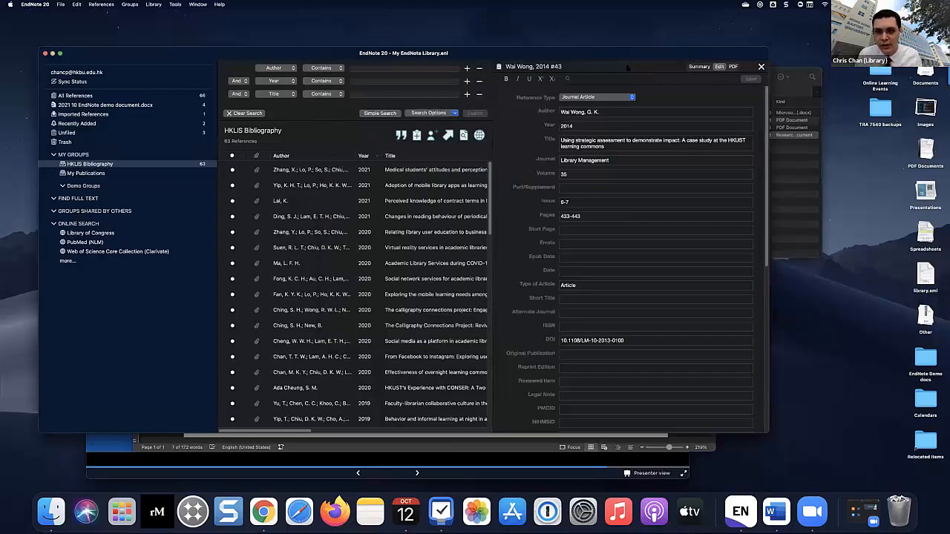
# Check the author's name on the first page of the strategic assessment article's attached PDF
pyautogui.moveTo(627, 67); pyautogui.dragTo(534, 56)
pyautogui.click(495, 101)
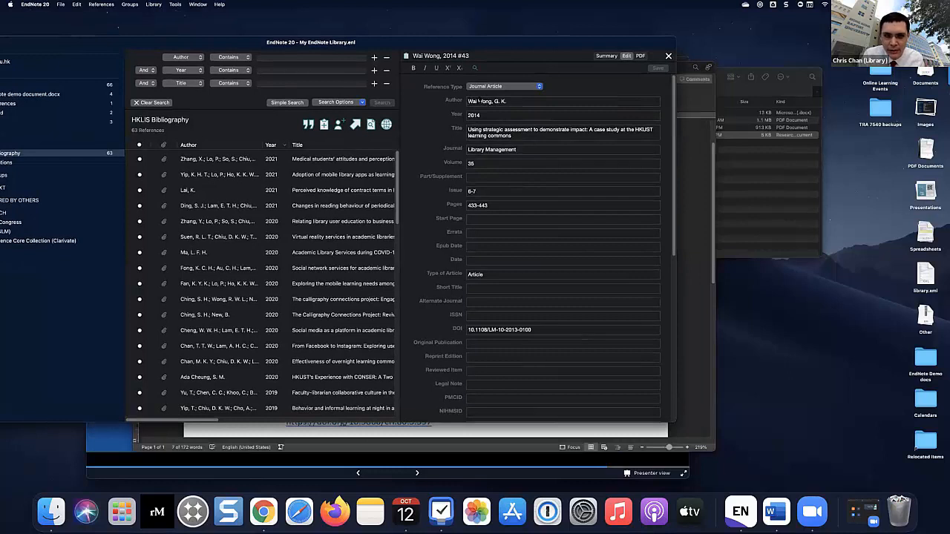
pyautogui.click(642, 56)
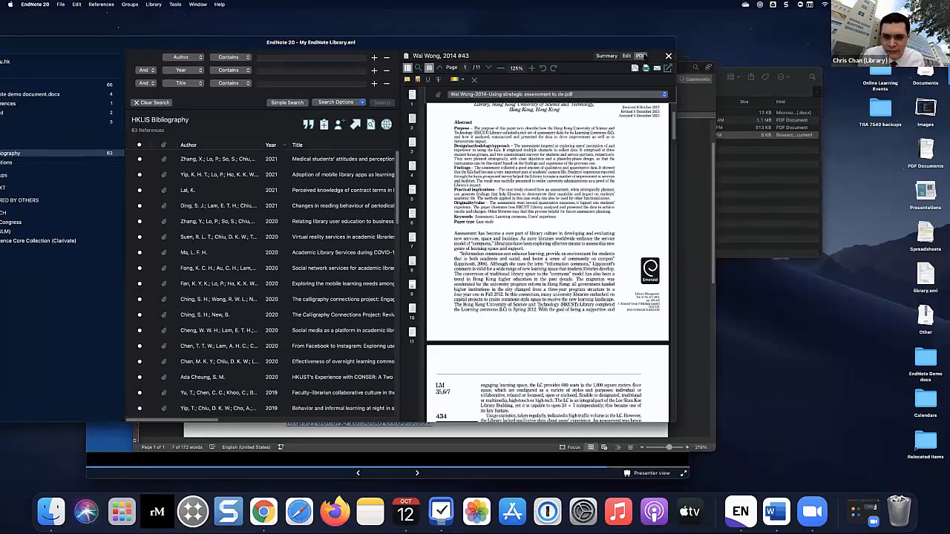
pyautogui.scroll(3, 607, 214)
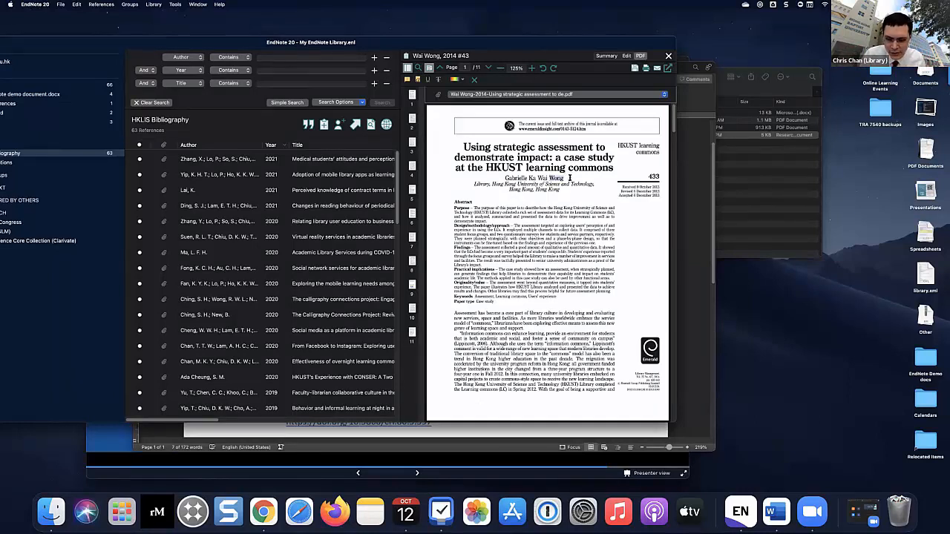
pyautogui.moveTo(536, 177); pyautogui.dragTo(594, 185)
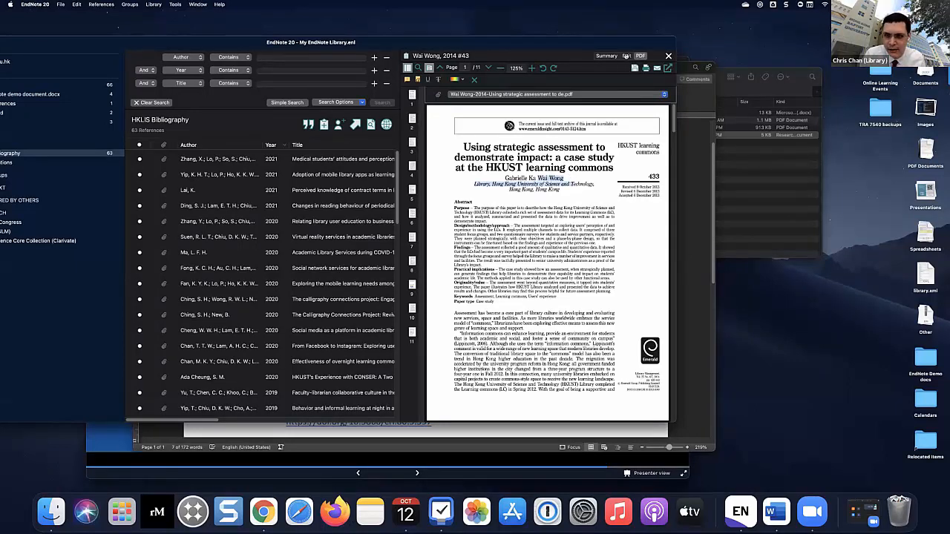
# Correct the reference's Author field by removing the given name from the surname and adding the initial "W.", and save the reference
pyautogui.click(625, 55)
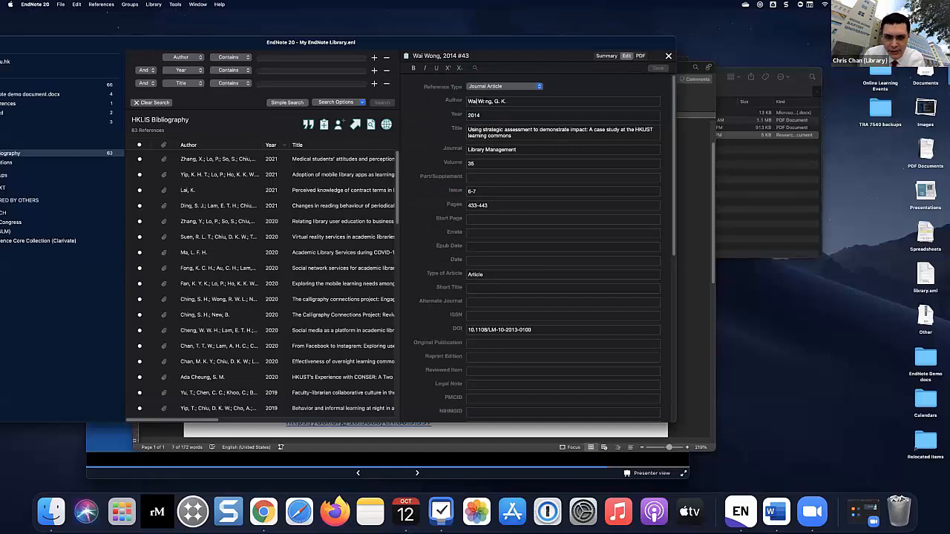
pyautogui.write('G')
pyautogui.press('BackSpace')
pyautogui.press('BackSpace')
pyautogui.press('BackSpace')
pyautogui.press('BackSpace')
pyautogui.press('Right')
pyautogui.press('Right')
pyautogui.press('Right')
pyautogui.press('Right')
pyautogui.press('Right')
pyautogui.press('Right')
pyautogui.press('Right')
pyautogui.press('Right')
pyautogui.press('Right')
pyautogui.write('.')
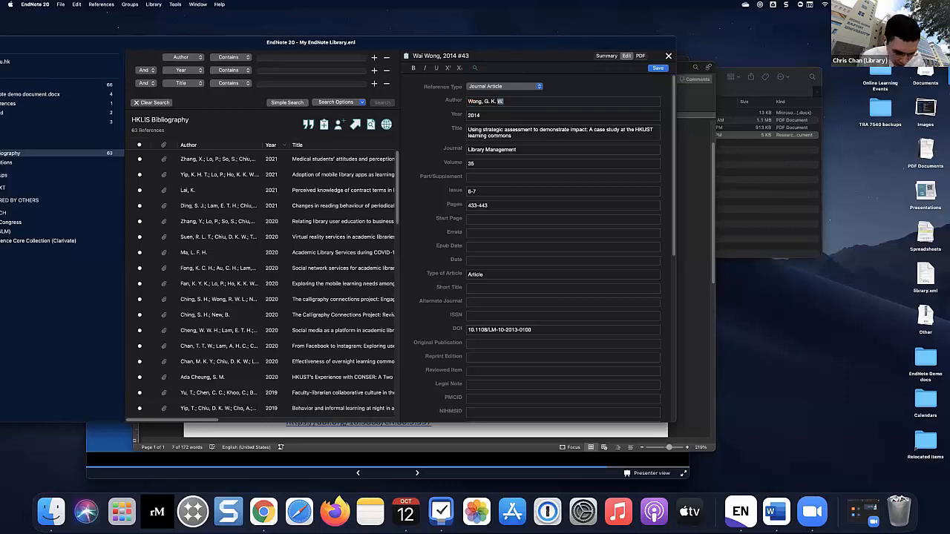
pyautogui.write(' W.')
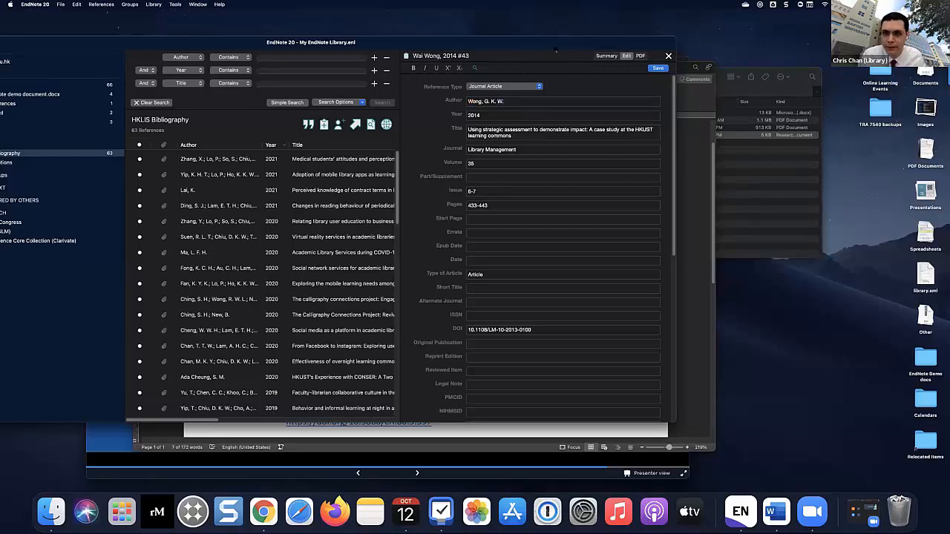
pyautogui.click(659, 68)
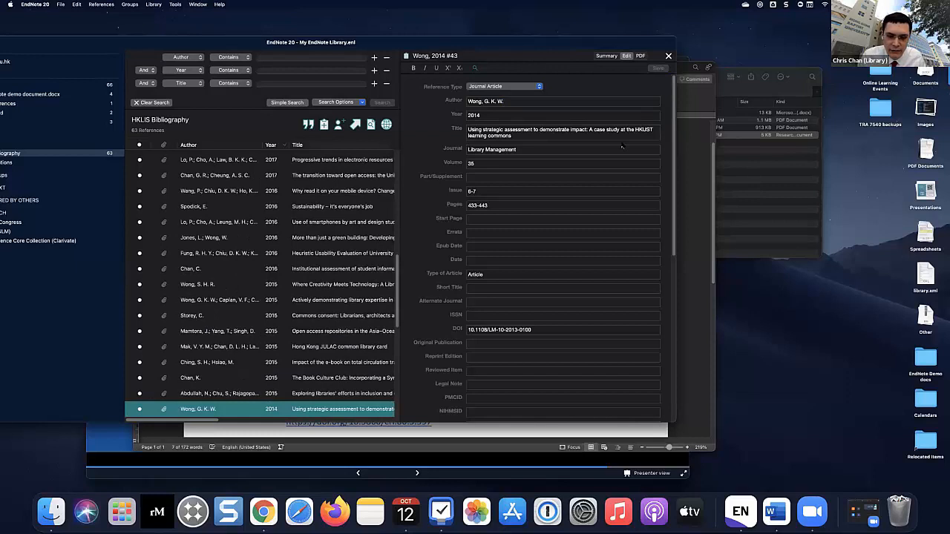
# Return to the Word document, close Edit & Manage Citations, and update the citations and bibliography with the corrected author name
pyautogui.click(689, 158)
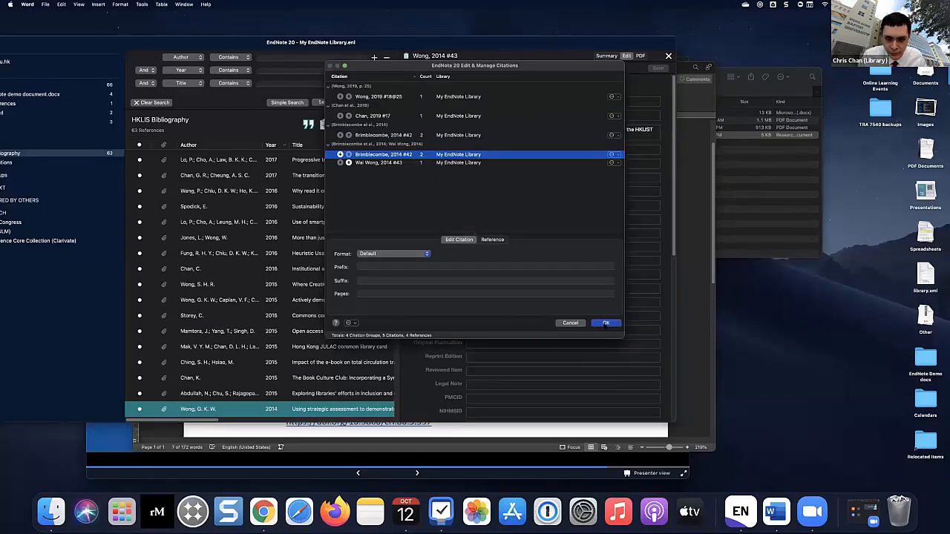
pyautogui.click(606, 323)
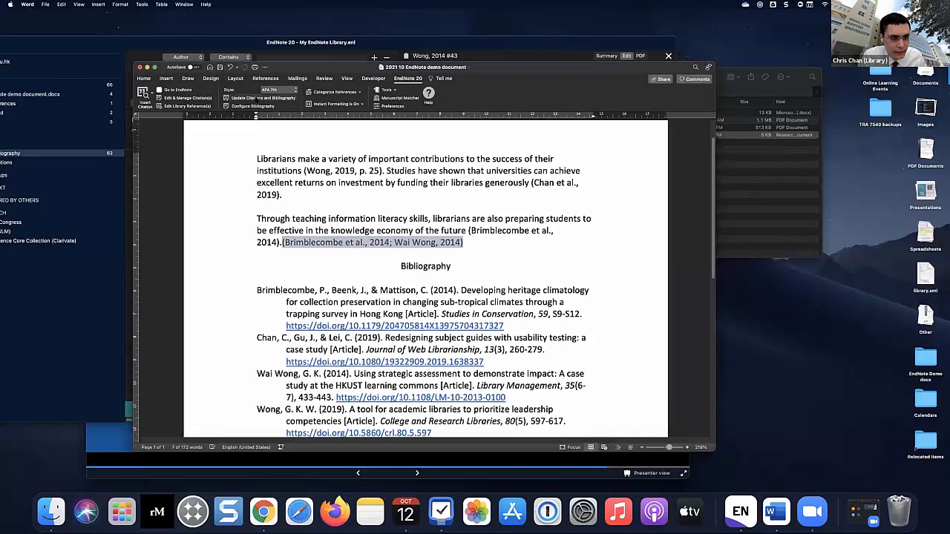
pyautogui.click(264, 97)
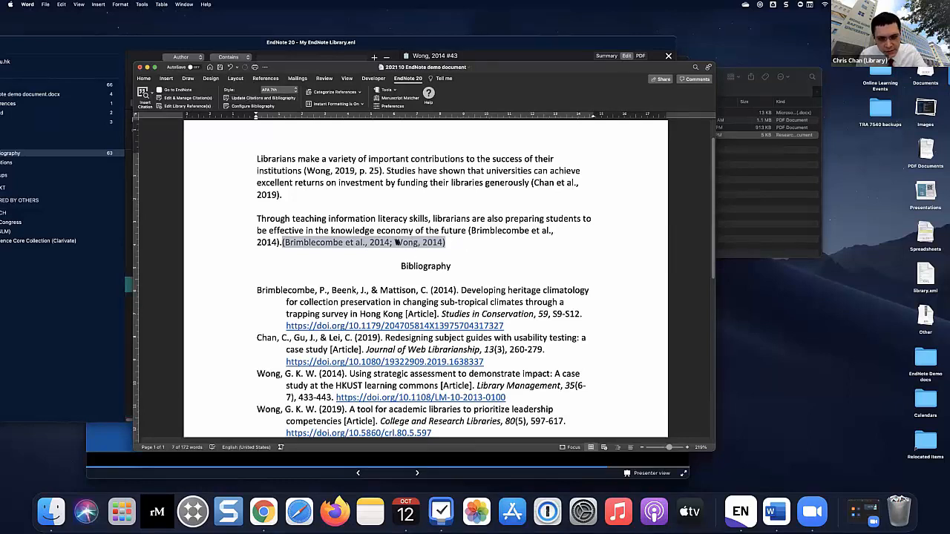
pyautogui.scroll(-1, 356, 312)
pyautogui.scroll(-2, 336, 365)
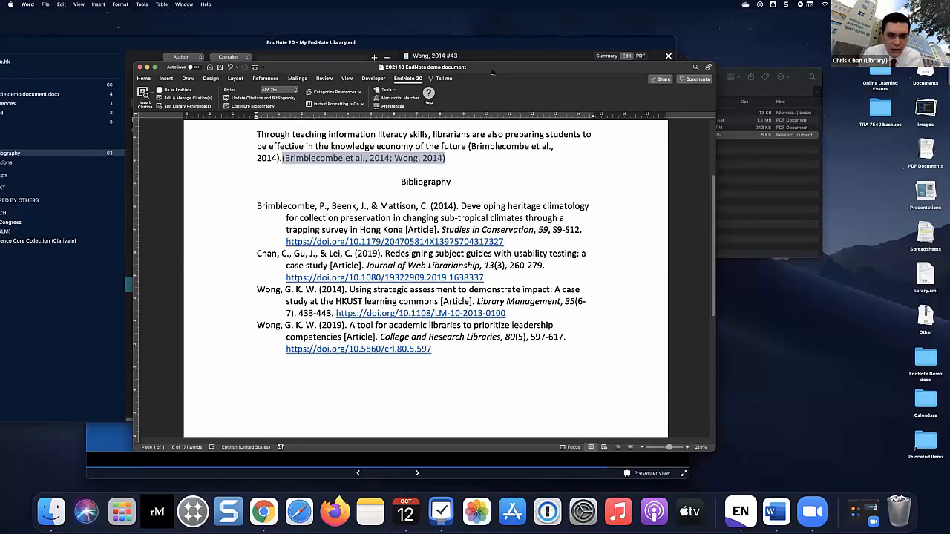
pyautogui.moveTo(502, 68); pyautogui.dragTo(602, 95)
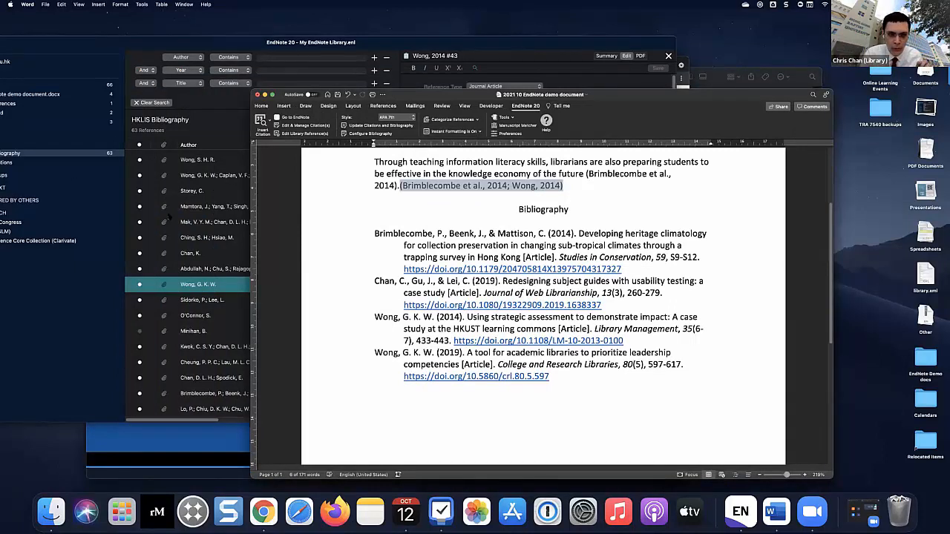
pyautogui.moveTo(623, 94); pyautogui.dragTo(535, 43)
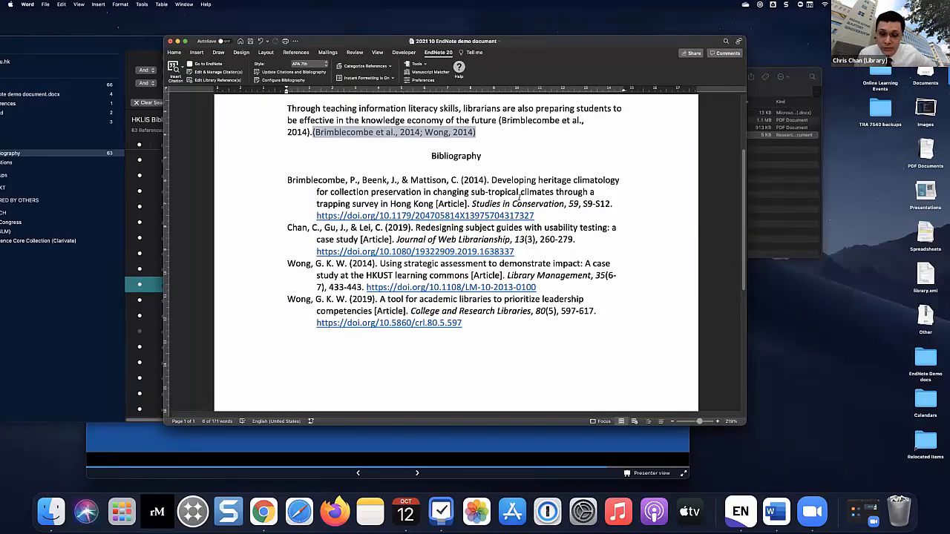
pyautogui.moveTo(604, 47); pyautogui.dragTo(590, 79)
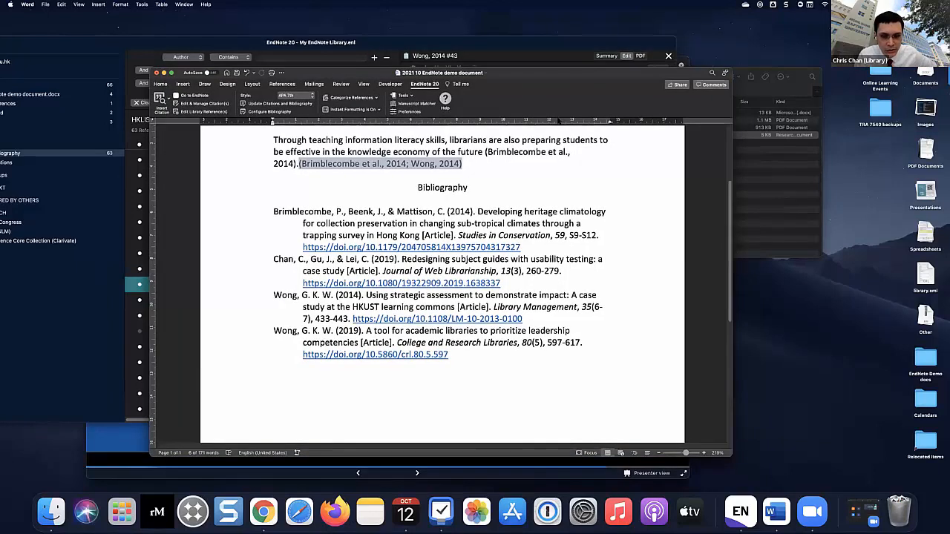